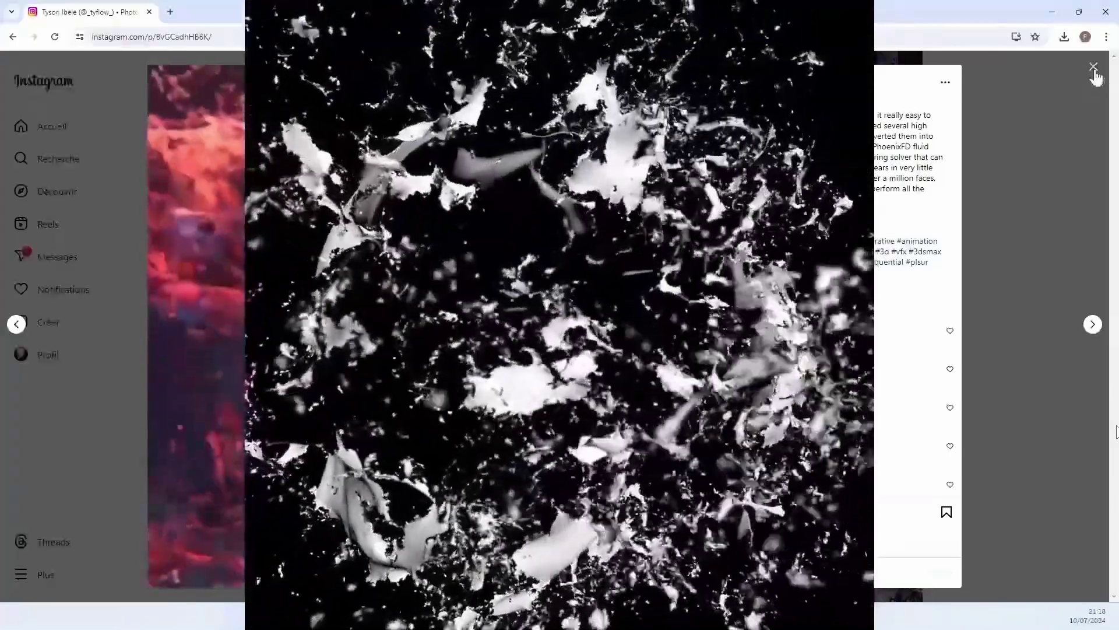
Look through the recent Patreon posts and the Extreme cloth ripping scene file page on Gumroad
left_click(1094, 68)
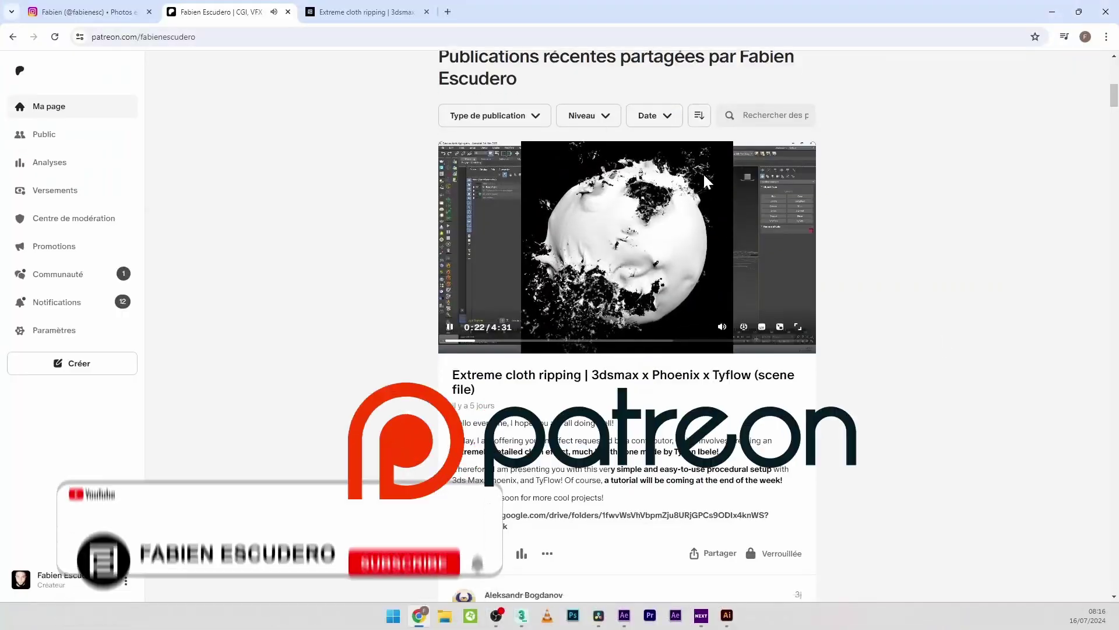
scroll(430, 581, "down", 20)
scroll(430, 581, "down", 20)
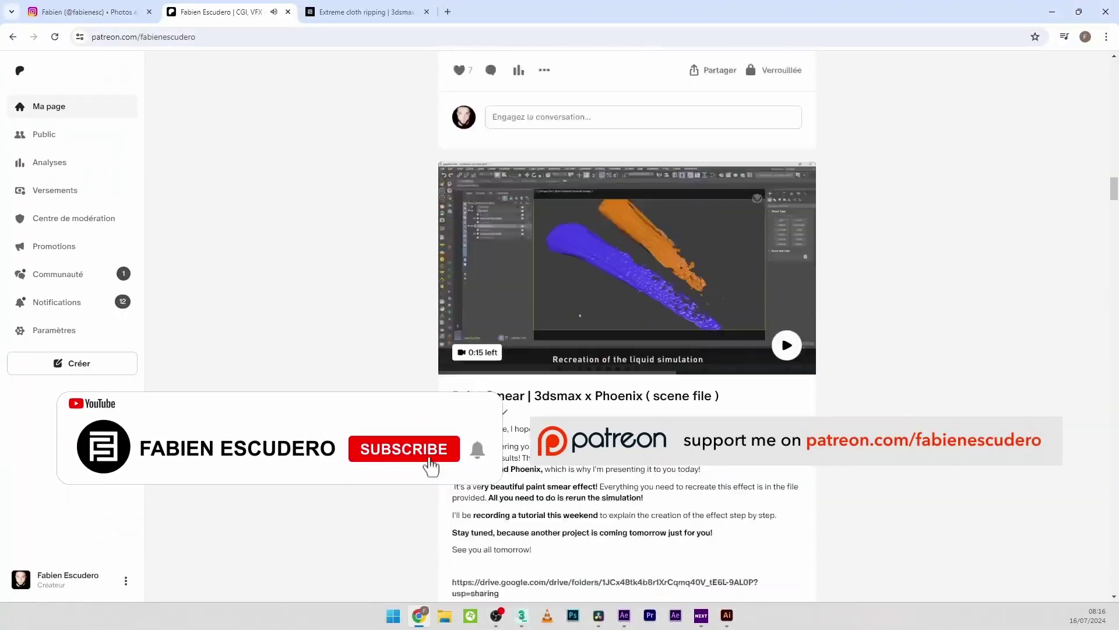
scroll(702, 185, "down", 20)
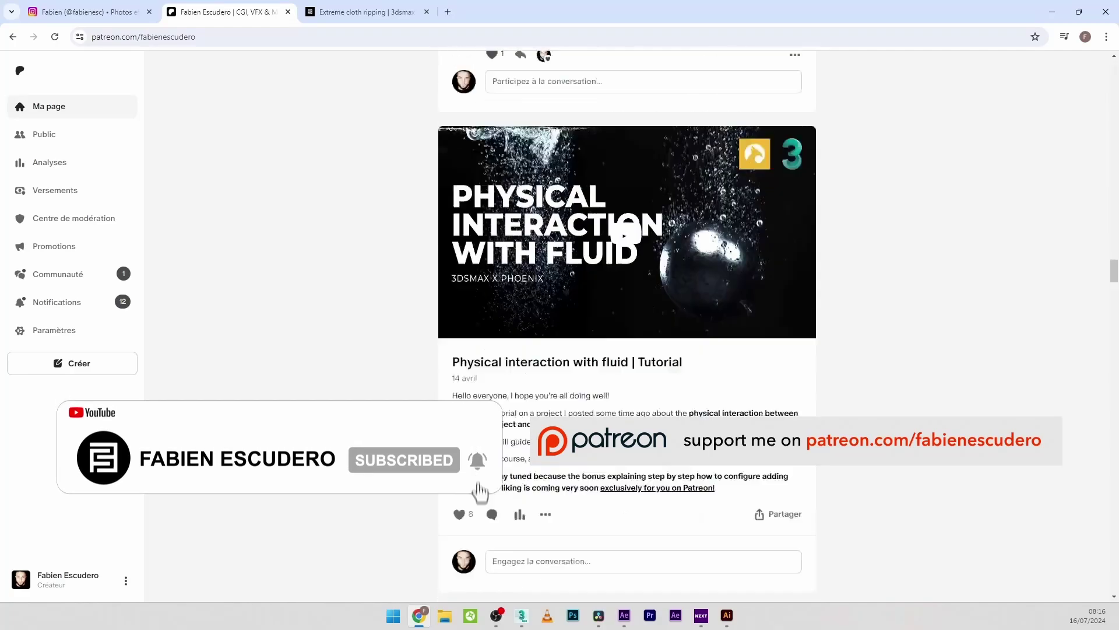
scroll(702, 185, "up", 8)
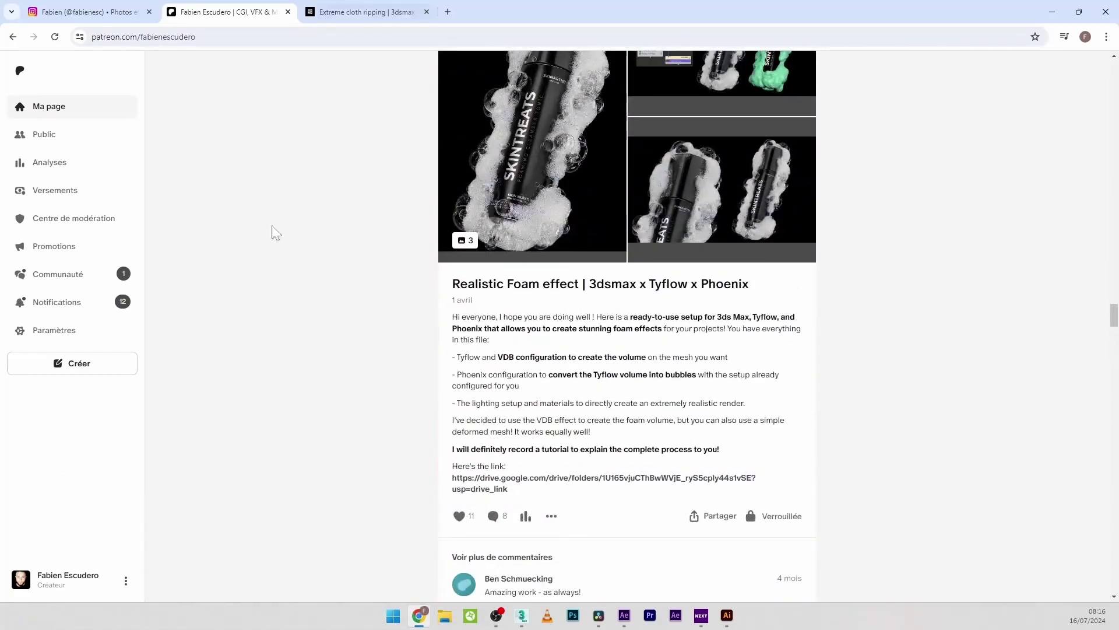
left_click(350, 12)
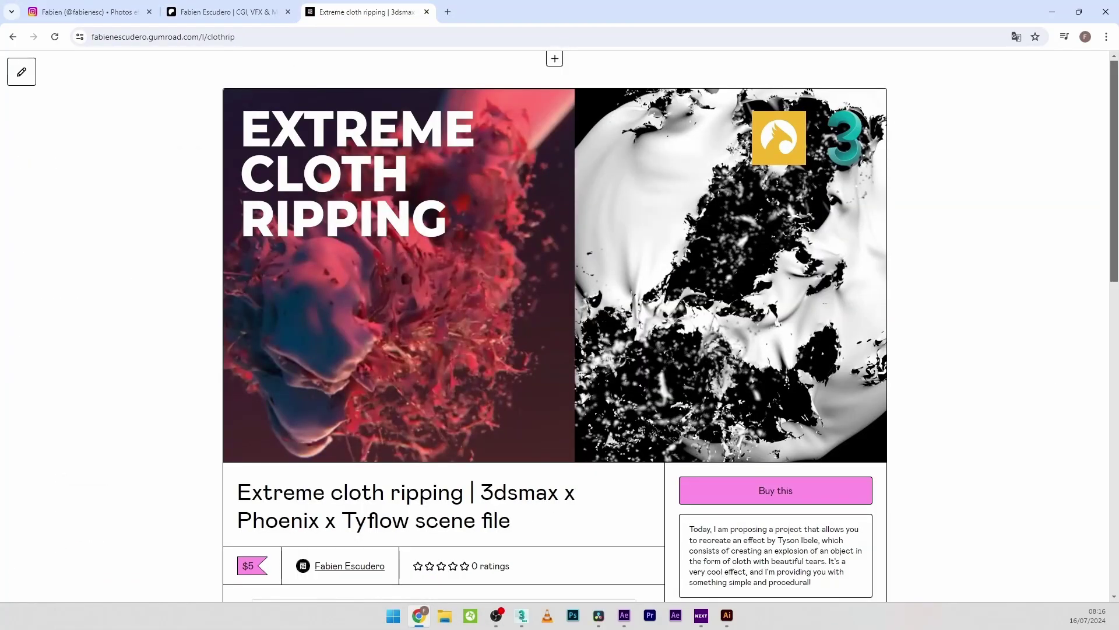
scroll(630, 374, "down", 2)
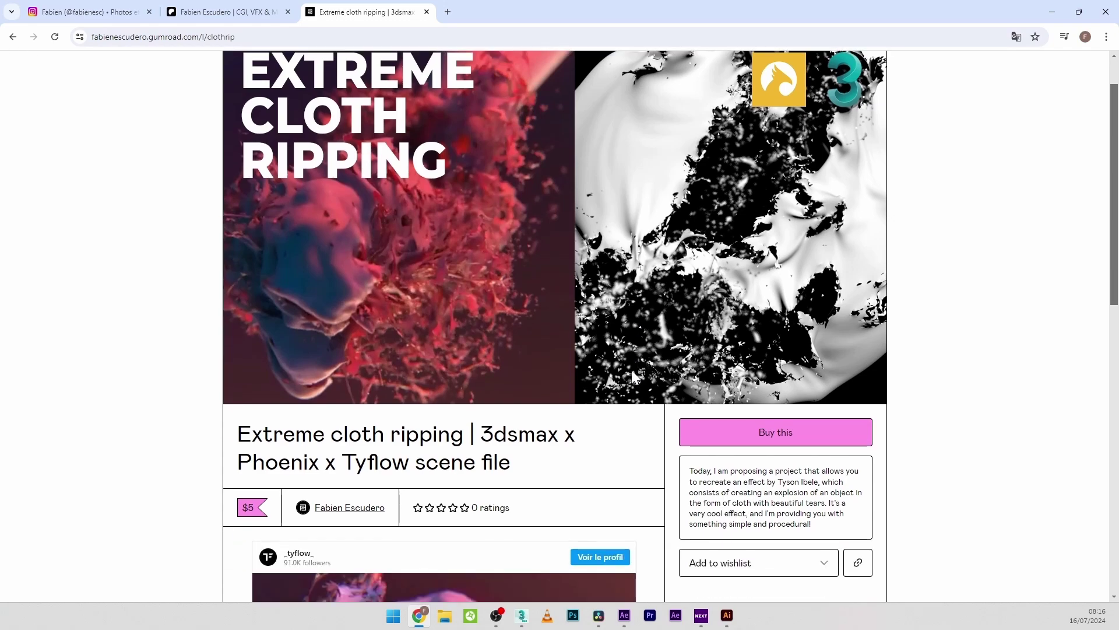
scroll(632, 370, "up", 2)
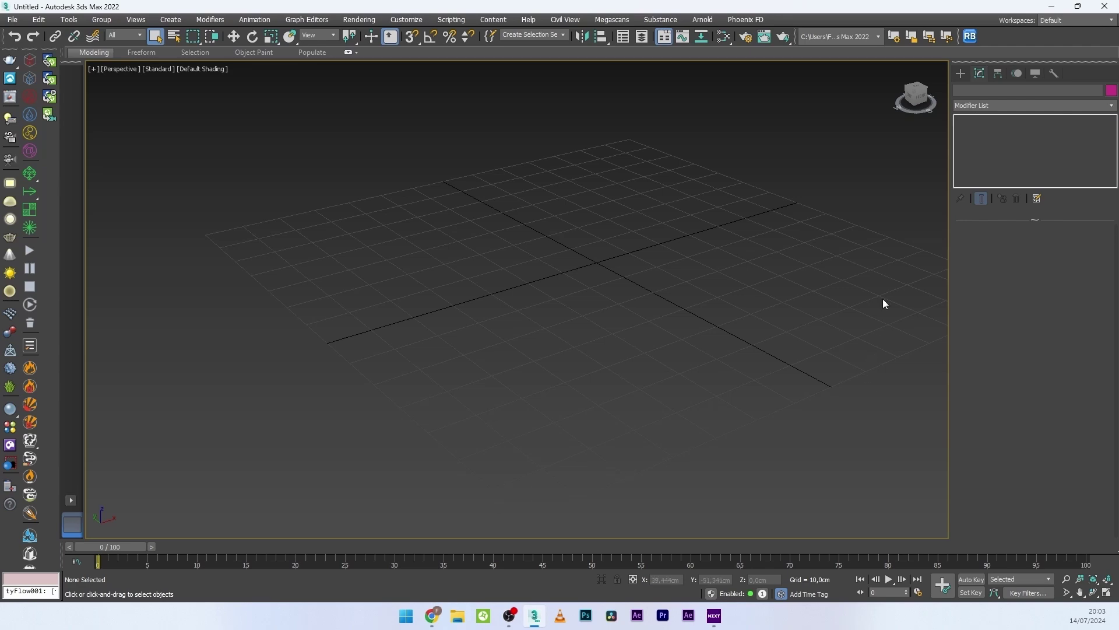
Check the scene's display unit scale and system unit setup, accepting the existing settings
middle_click_drag(883, 303, 806, 259, "alt")
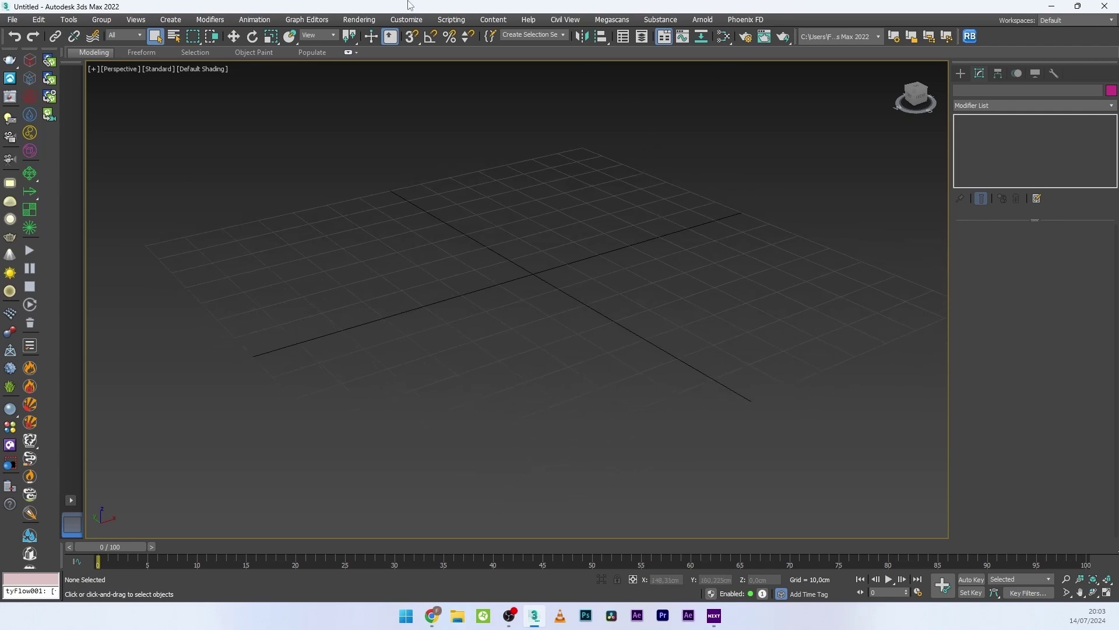
left_click(411, 23)
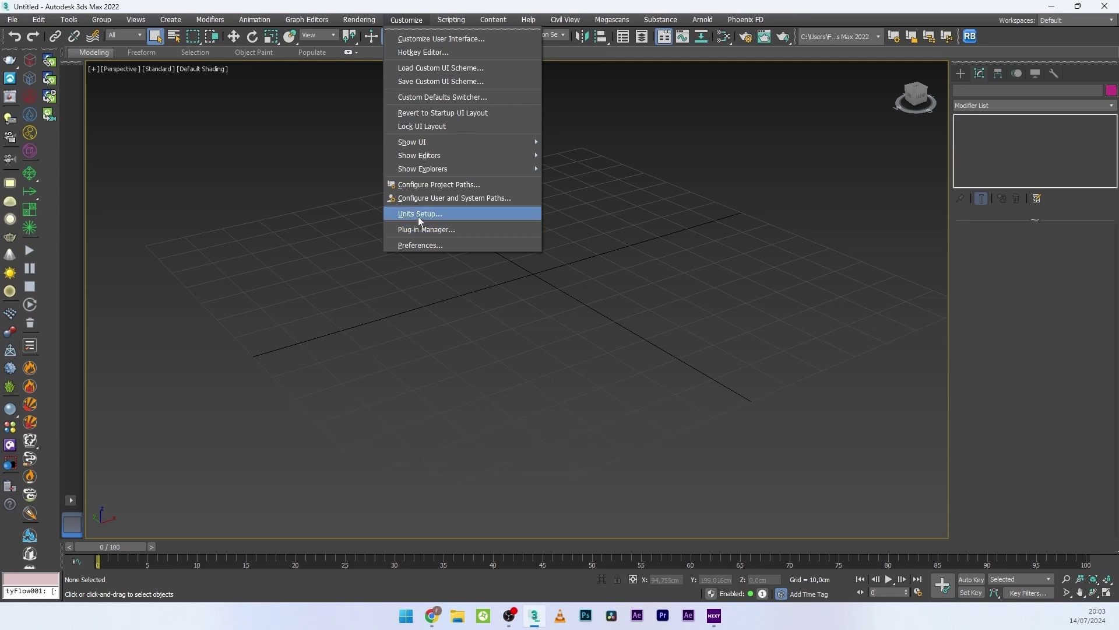
left_click(419, 215)
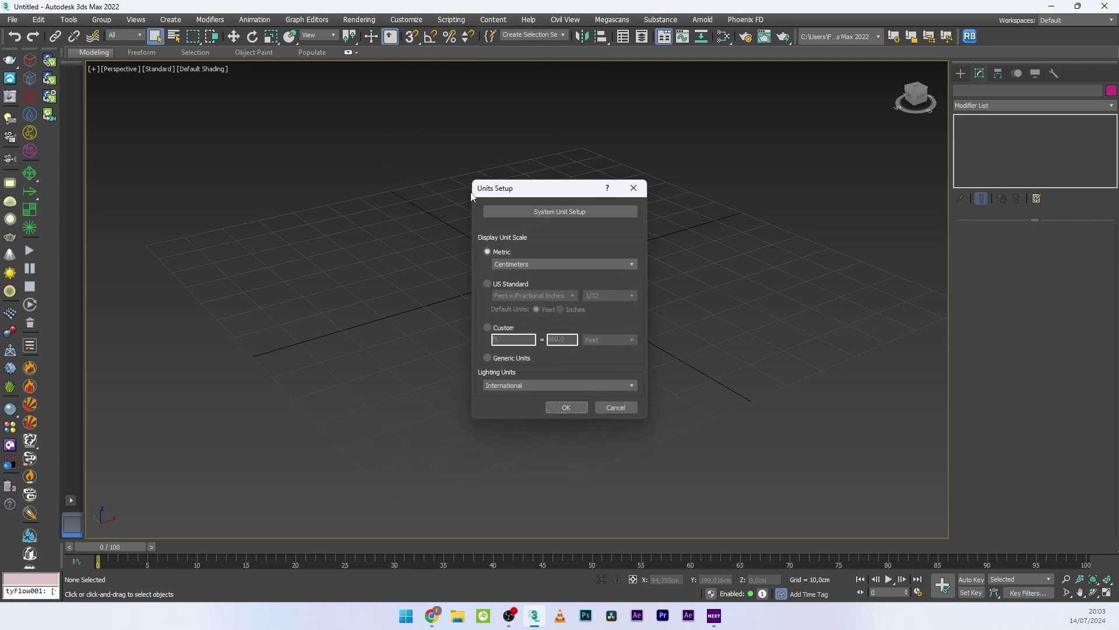
left_click(549, 210)
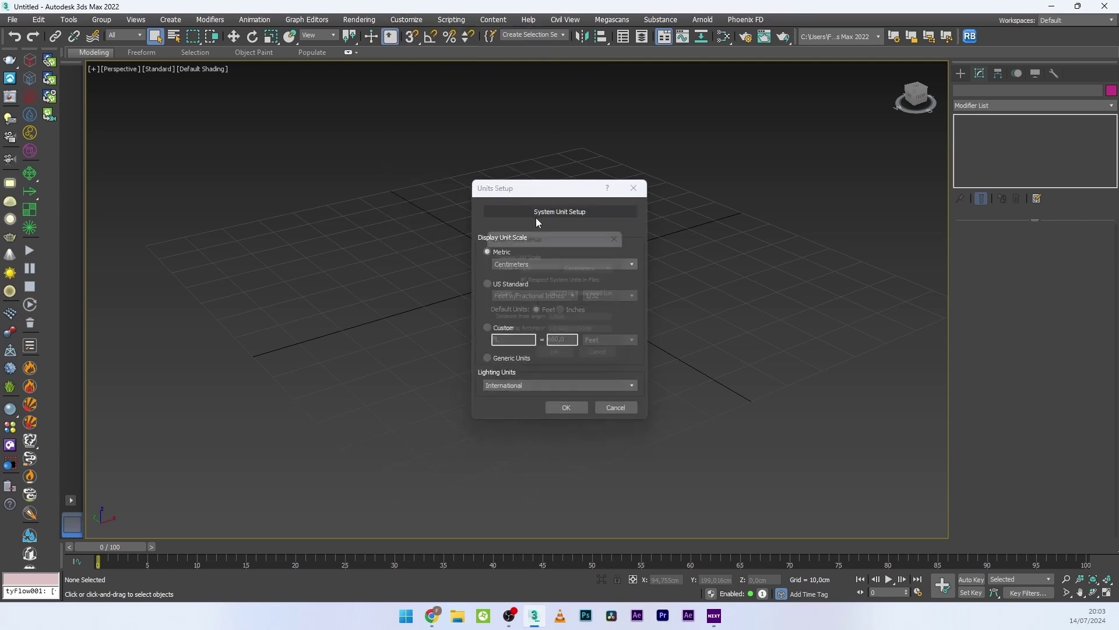
left_click(557, 362)
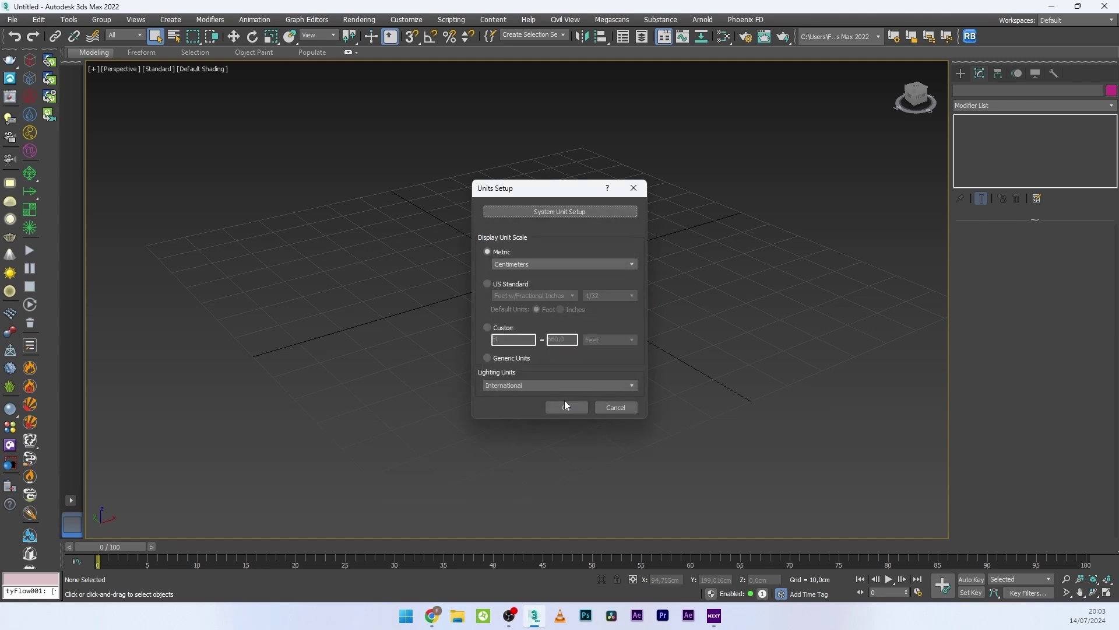
left_click(565, 406)
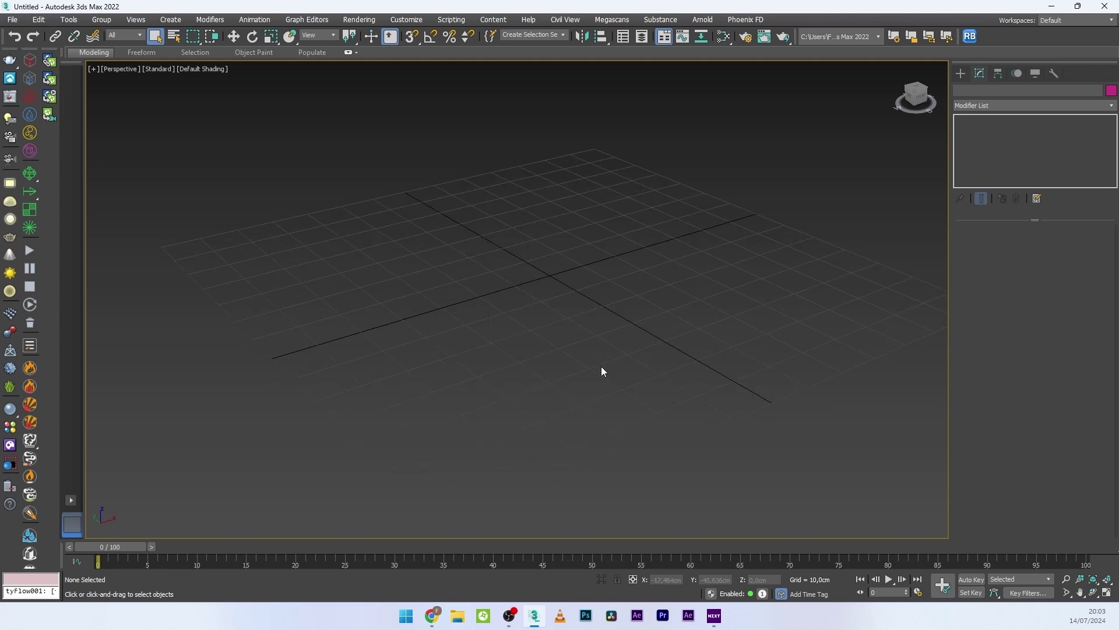
Create a GeoSphere with a radius of about 44.4 cm at the centre of the grid
middle_click_drag(601, 367, 634, 320, "alt")
left_click(961, 75)
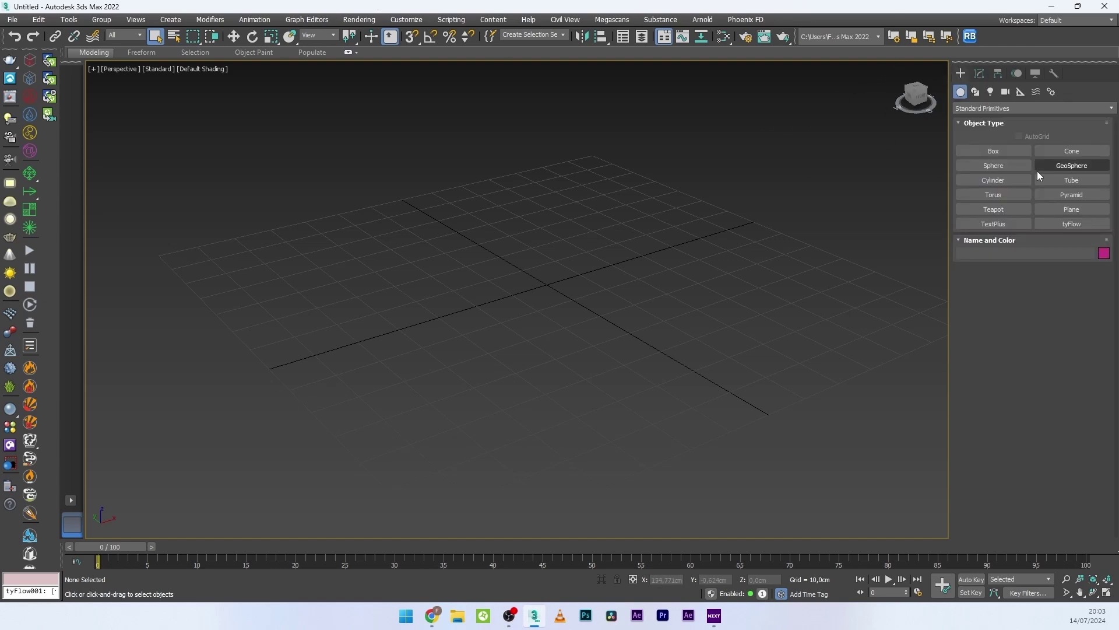
left_click(1096, 170)
left_click_drag(548, 284, 561, 216)
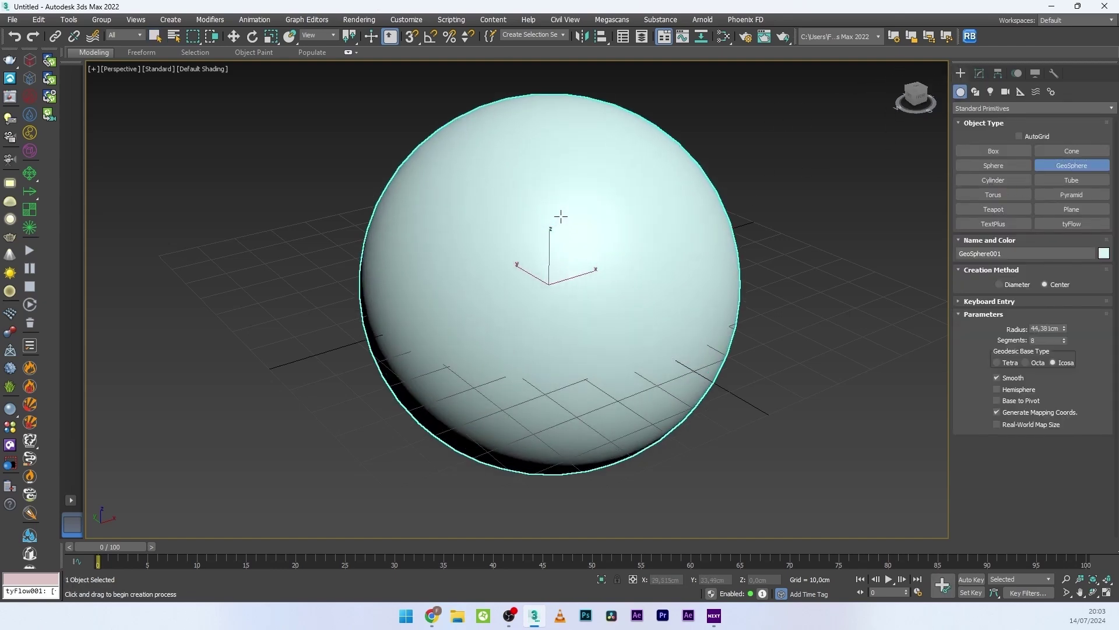
scroll(617, 240, "down", 3)
middle_click_drag(606, 257, 575, 286, "alt")
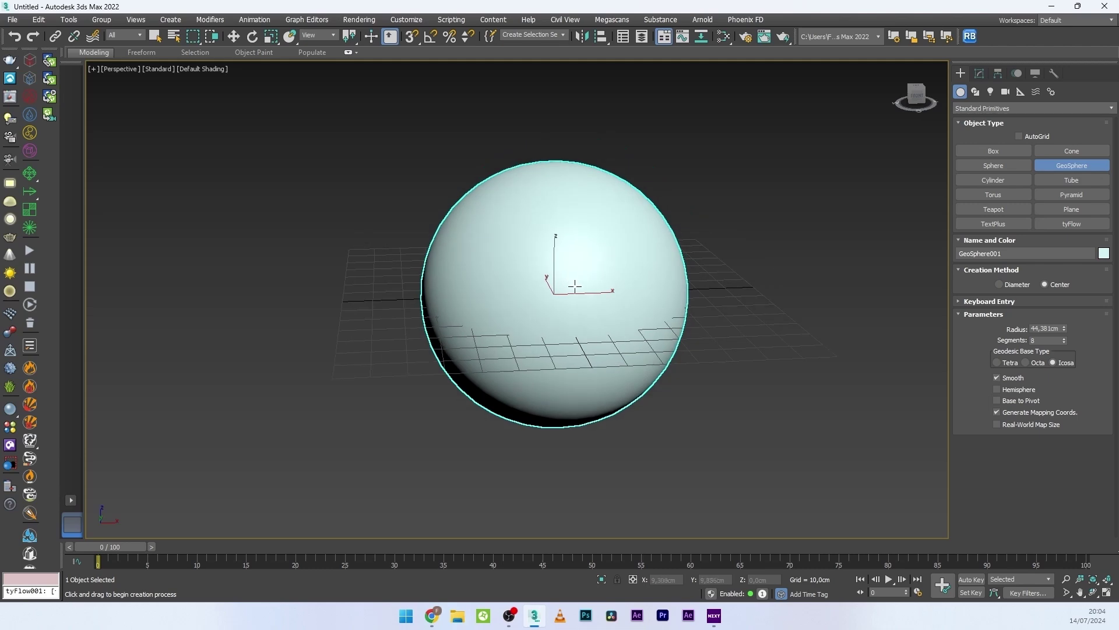
Show edged faces in the viewport and set the geosphere's segments to 60
key("F4")
key("w")
scroll(542, 303, "up", 2)
scroll(437, 300, "down", 2)
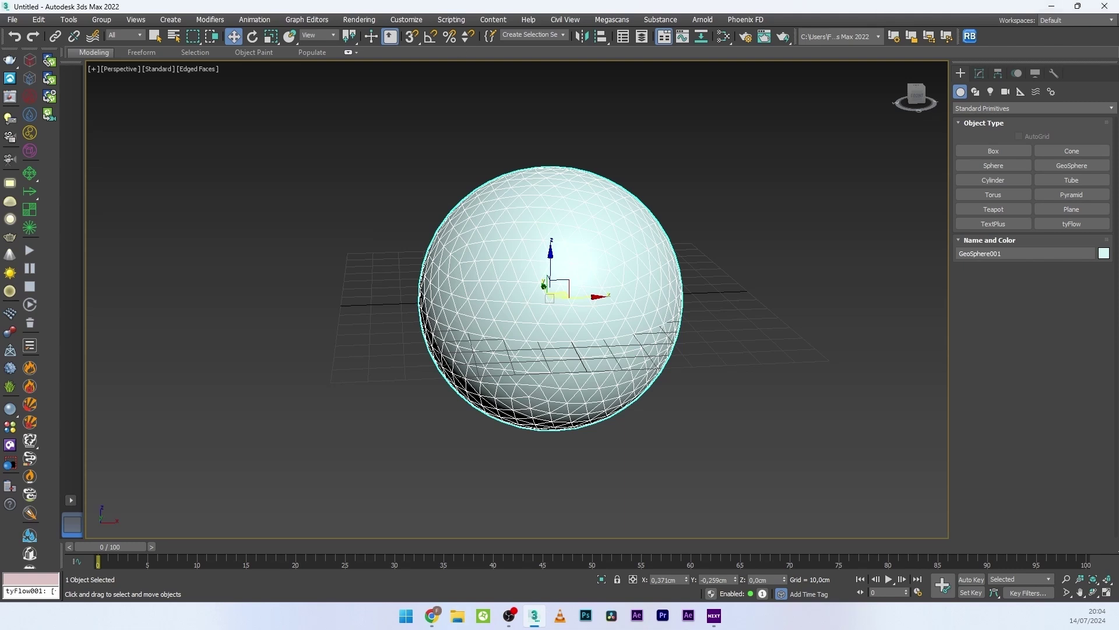
left_click(980, 73)
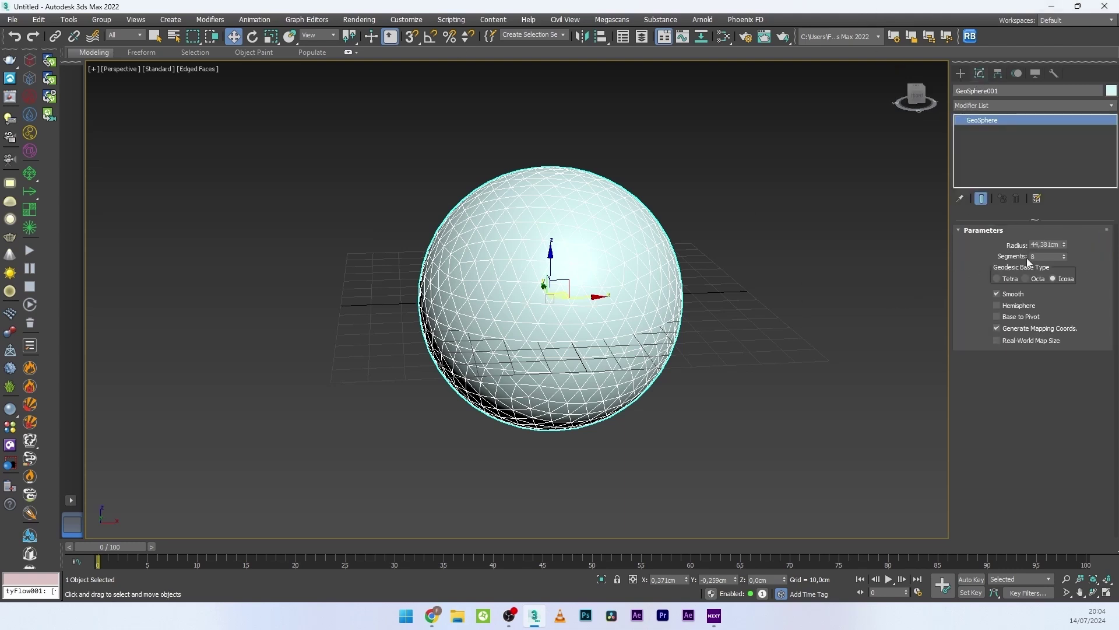
left_click(1043, 256)
type("60")
key("Return")
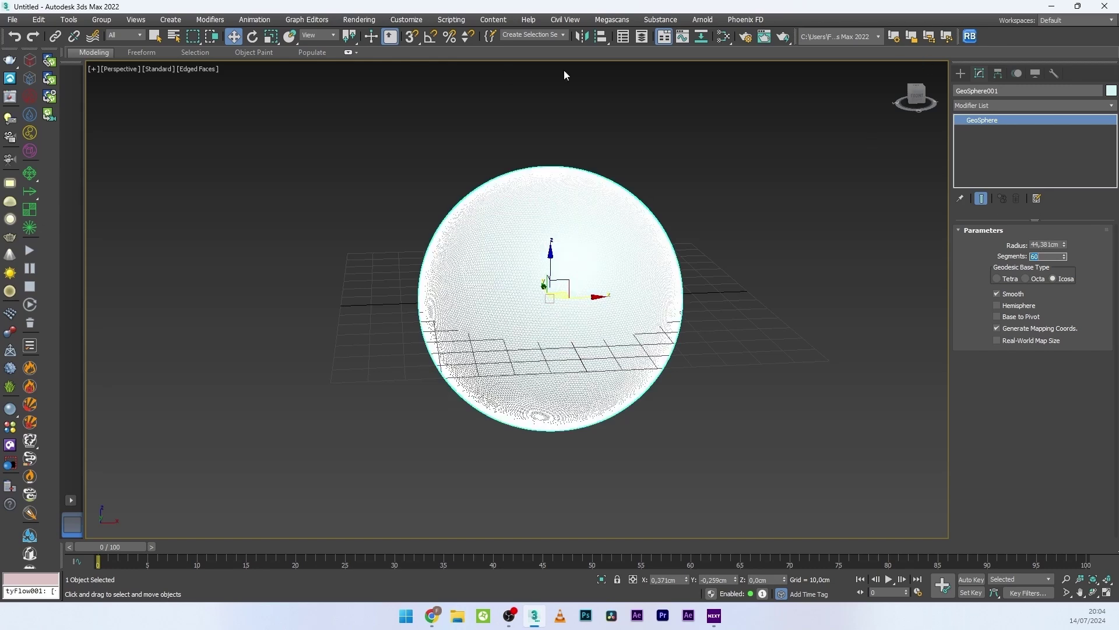
middle_click_drag(542, 269, 565, 264)
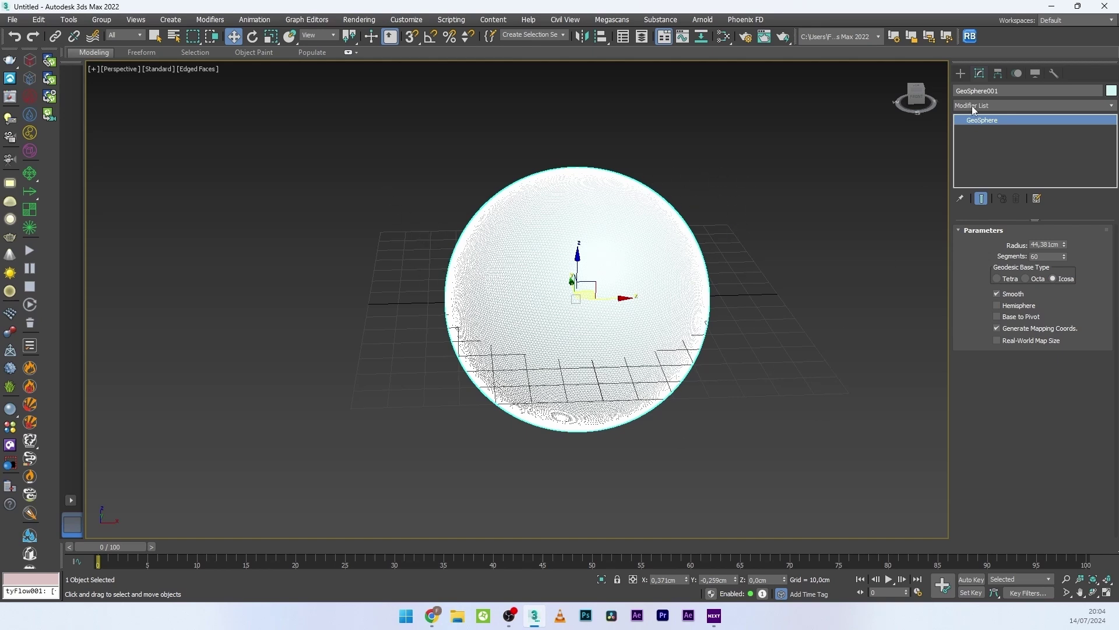
Place a tyFlow object beside the geosphere and open its editor
left_click(960, 72)
left_click(1062, 223)
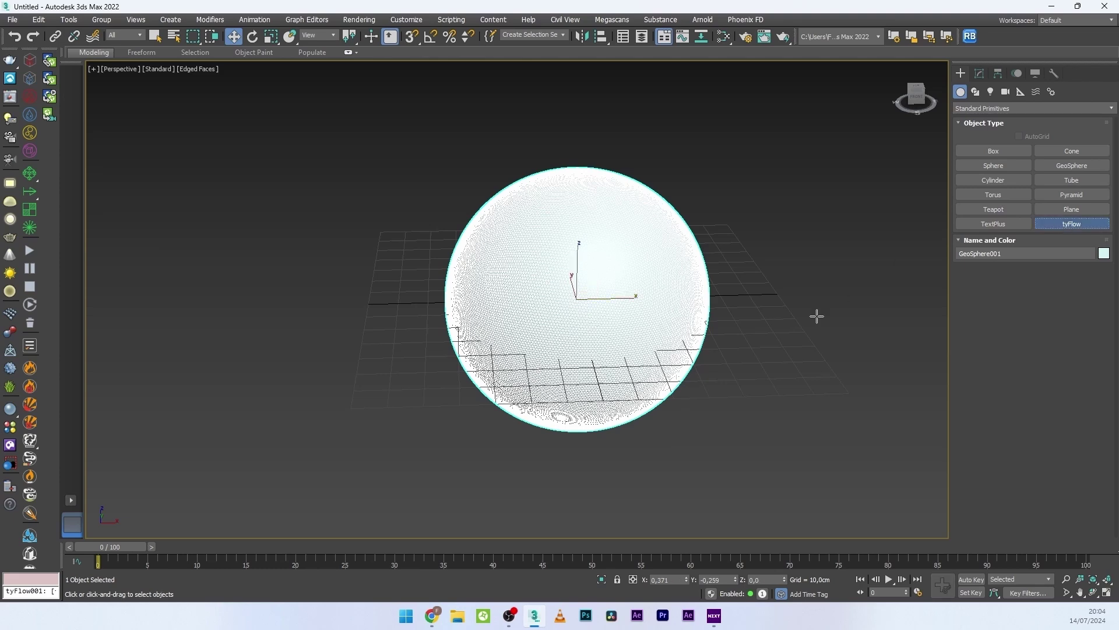
left_click(840, 314)
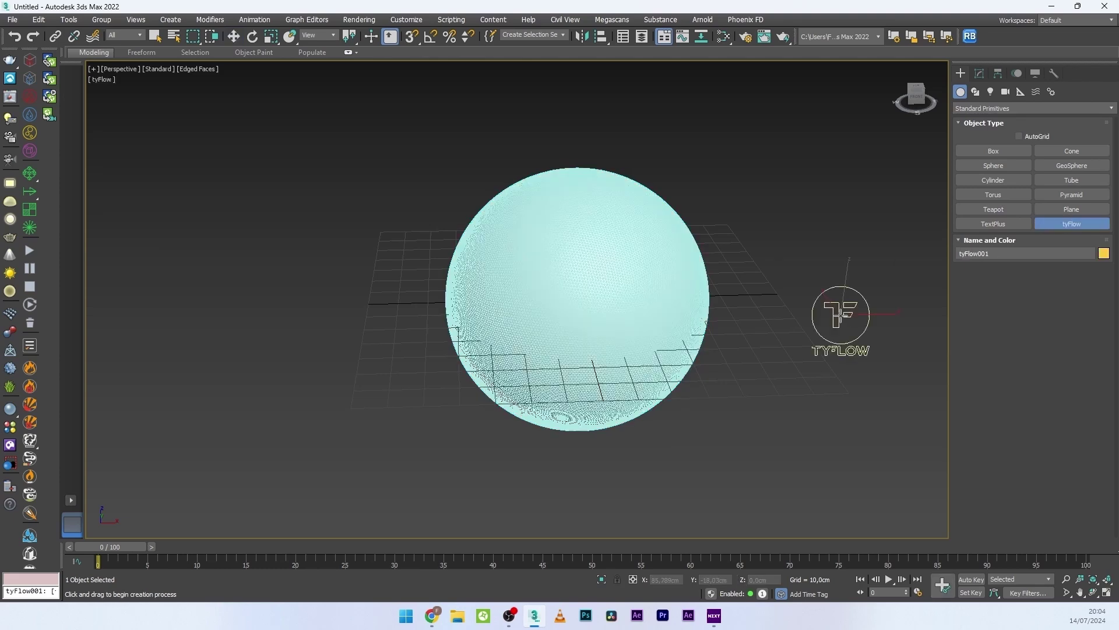
left_click(980, 73)
left_click(1025, 257)
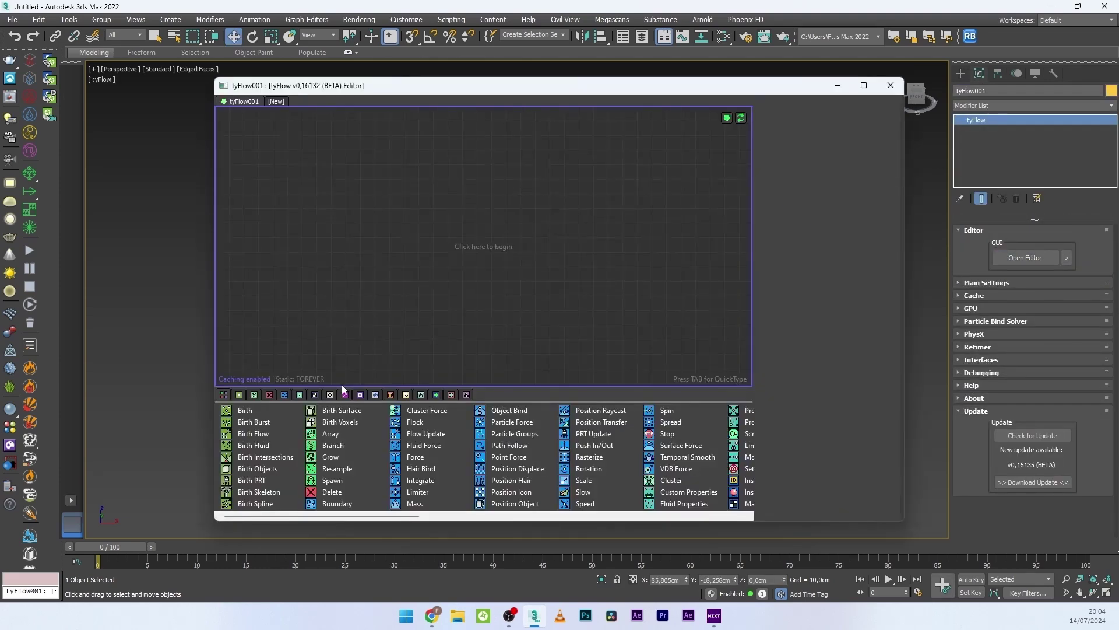
Add a Birth operator as a new event, then shrink the tyFlow editor and move it aside to uncover the geosphere
left_click_drag(243, 411, 396, 225)
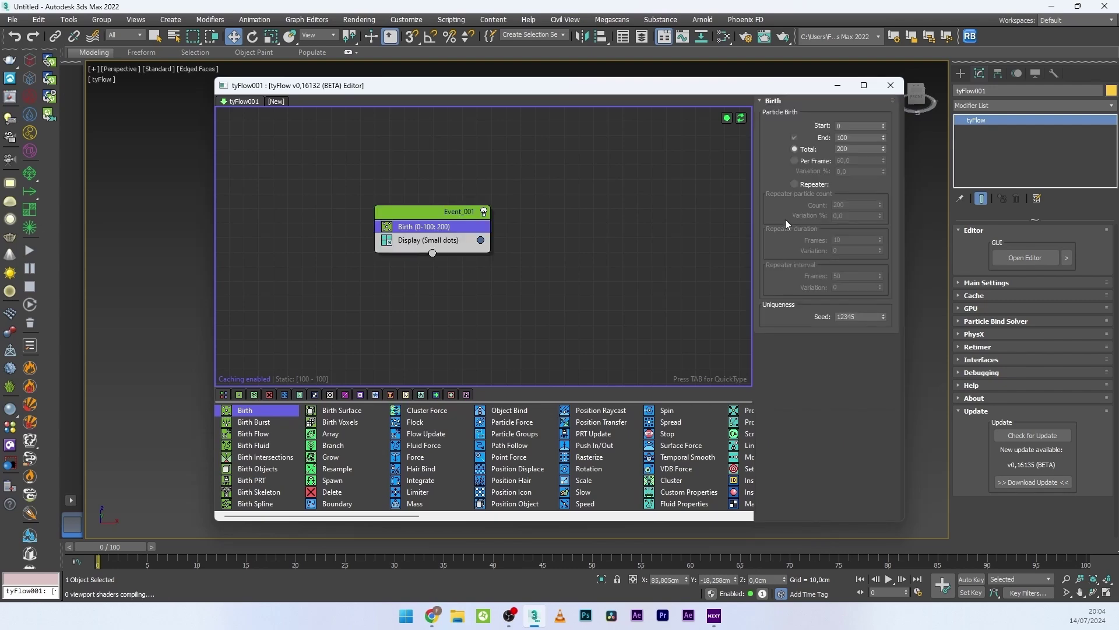
left_click_drag(904, 238, 656, 238)
left_click_drag(449, 87, 837, 130)
middle_click_drag(557, 216, 387, 230)
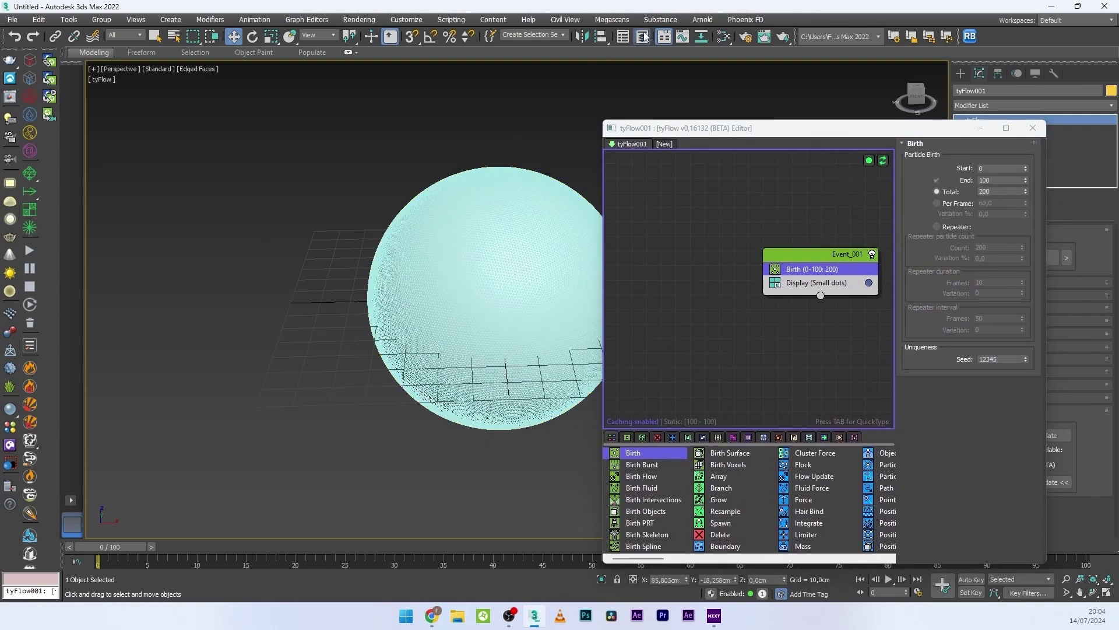
Show the Layer Explorer at a narrower width and hide GeoSphere001 in the scene
left_click(11, 96)
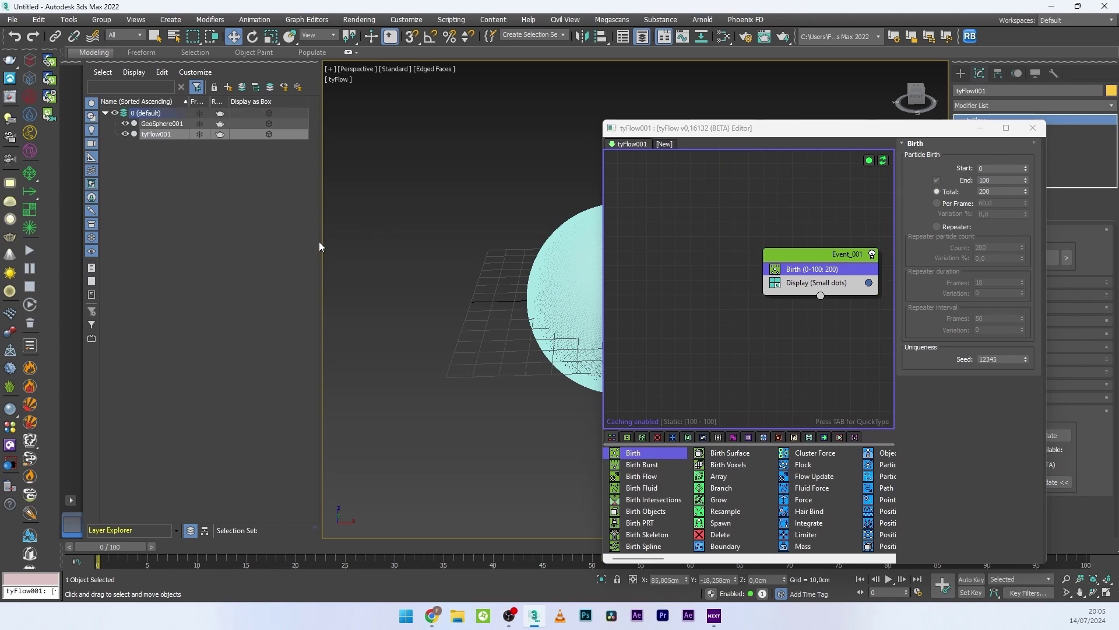
left_click_drag(321, 241, 210, 265)
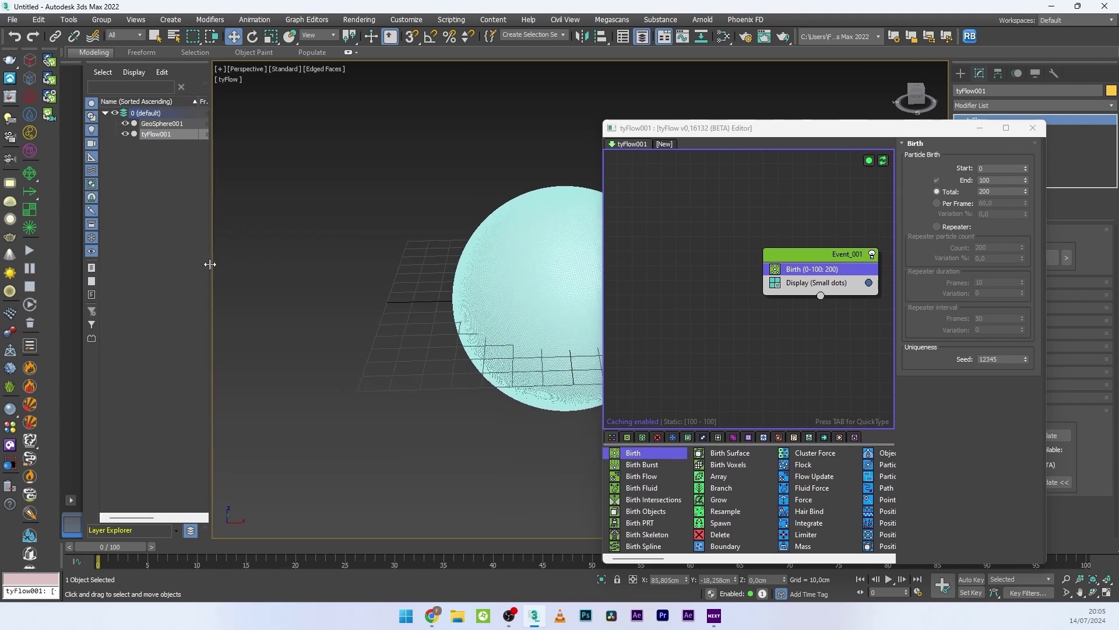
left_click(125, 123)
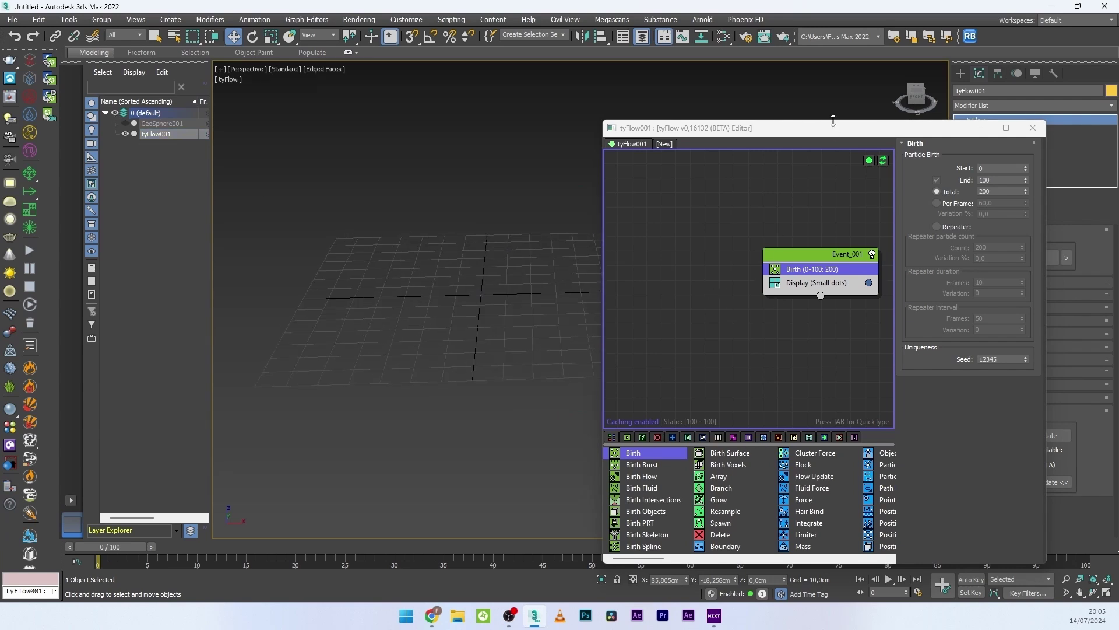
left_click(758, 137)
left_click_drag(773, 139, 729, 142)
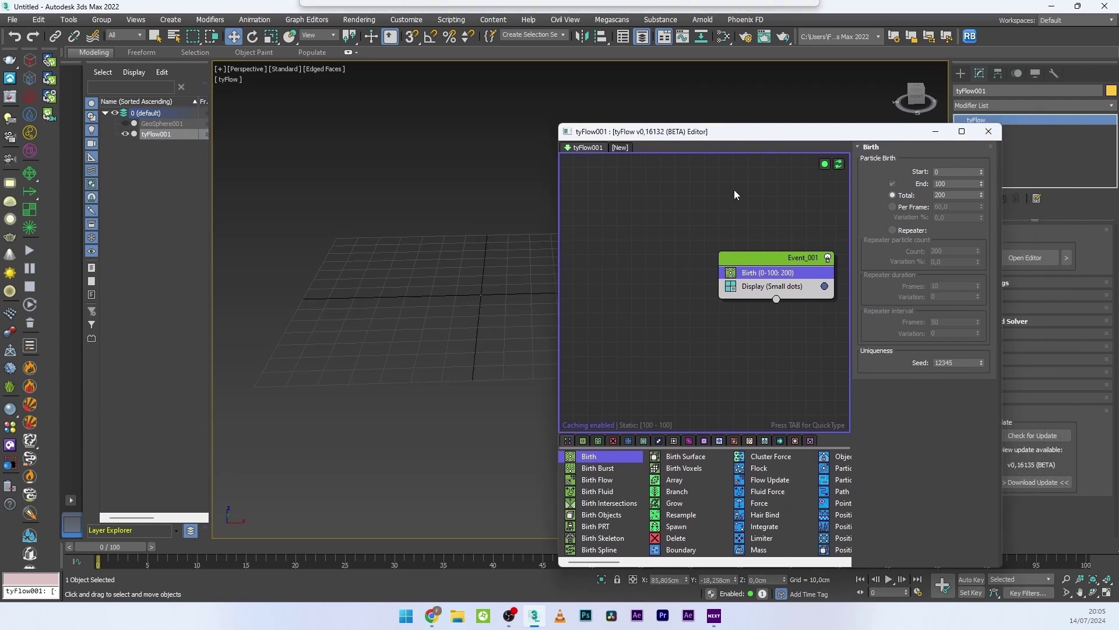
Add a Position Object operator below Birth in Event_001 and pick GeoSphere001 as its emitter object
left_click(760, 272)
type("posi")
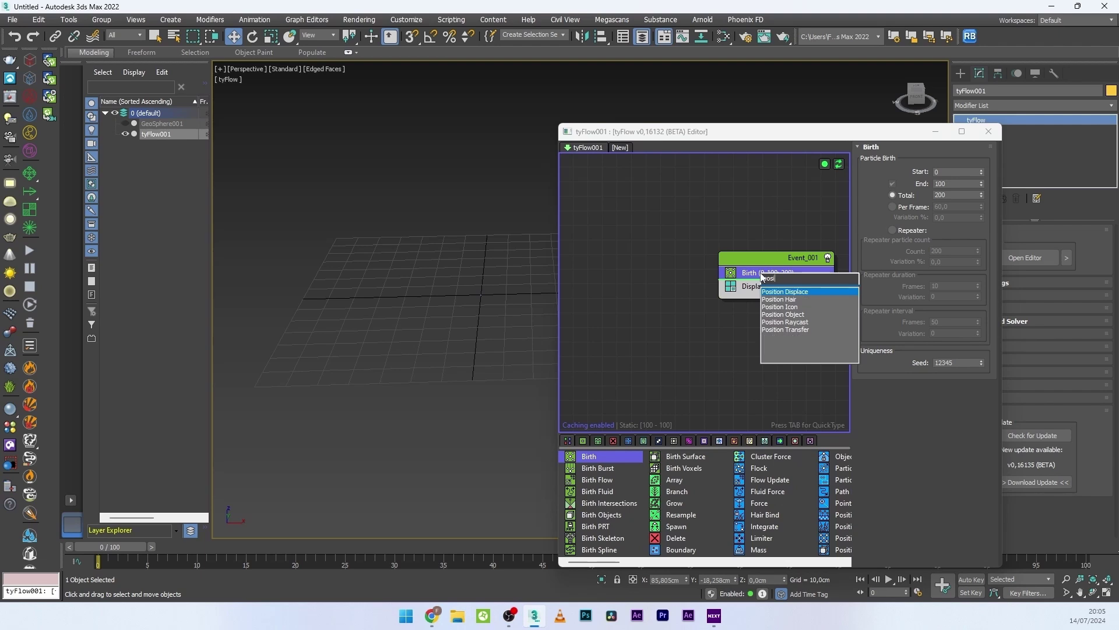
left_click(813, 314)
left_click(909, 278)
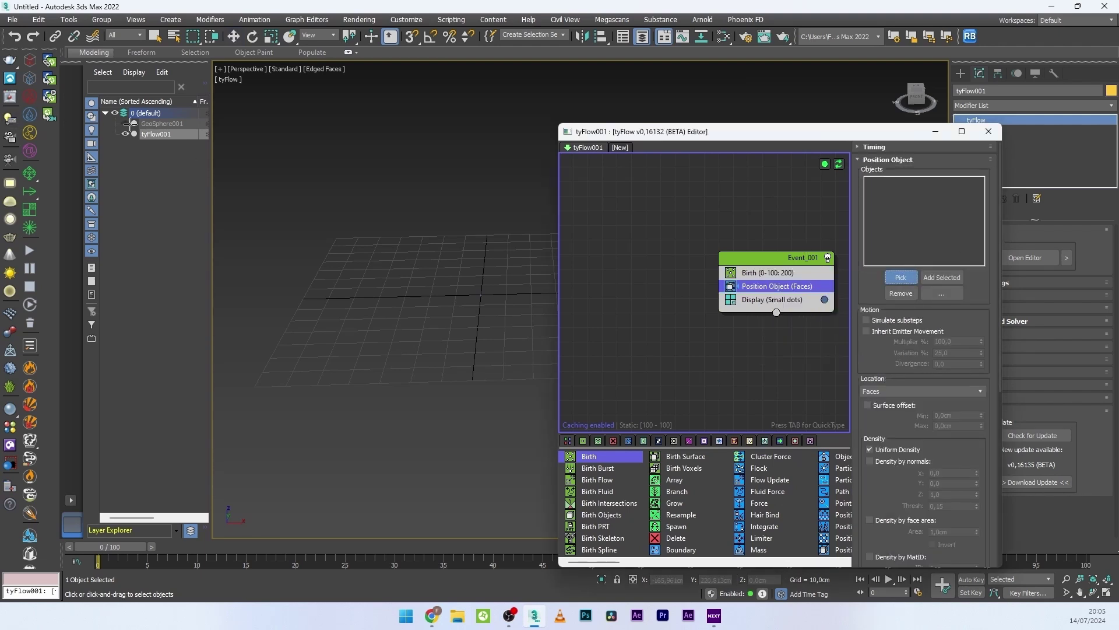
left_click(161, 124)
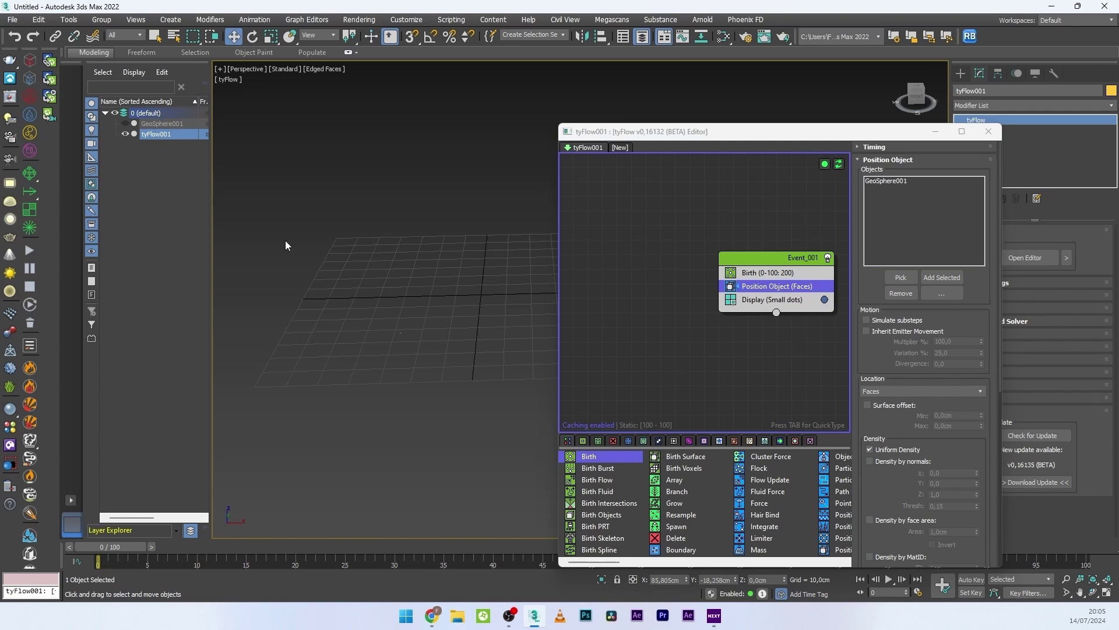
Set the Birth operator to end at frame 50 and emit a total of 15 particles
middle_click_drag(479, 320, 457, 318)
left_click(803, 298)
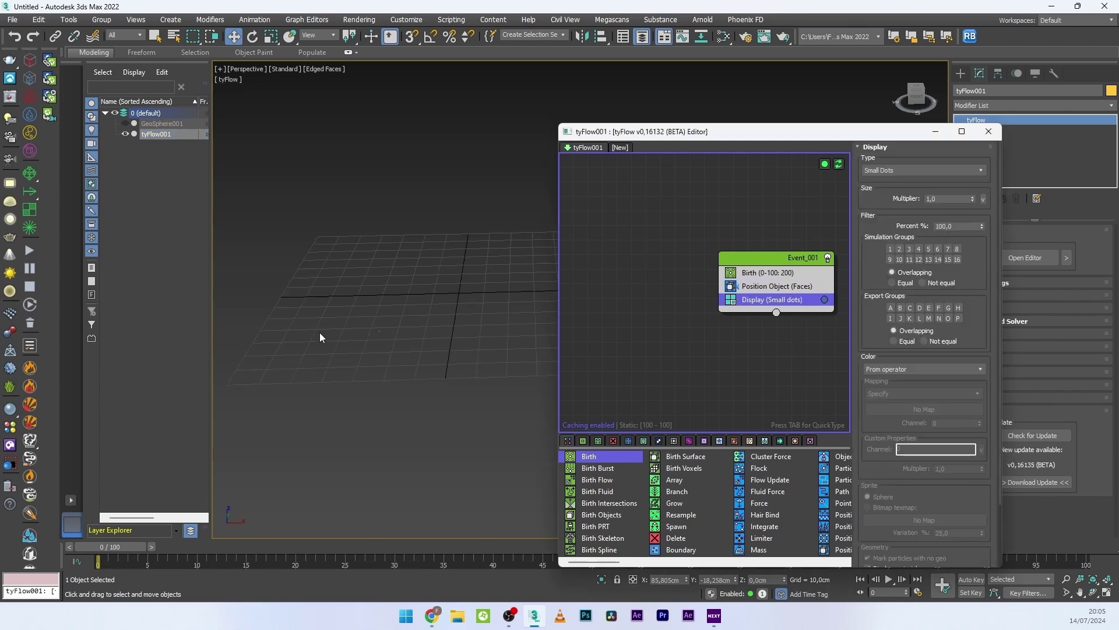
scroll(358, 257, "up", 5)
scroll(366, 333, "up", 3)
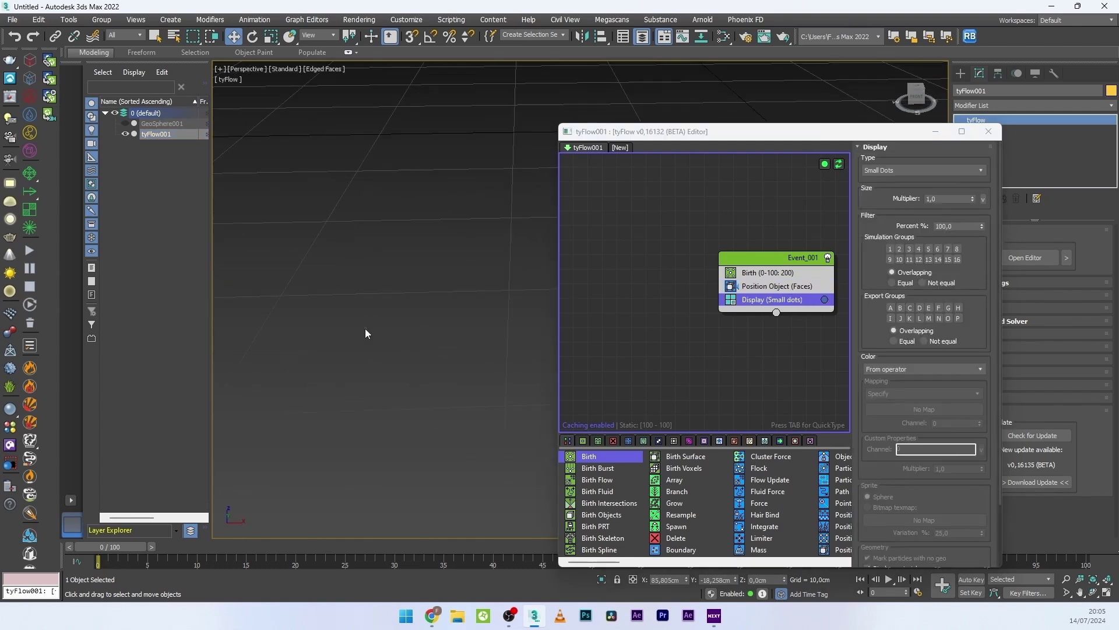
scroll(396, 338, "down", 5)
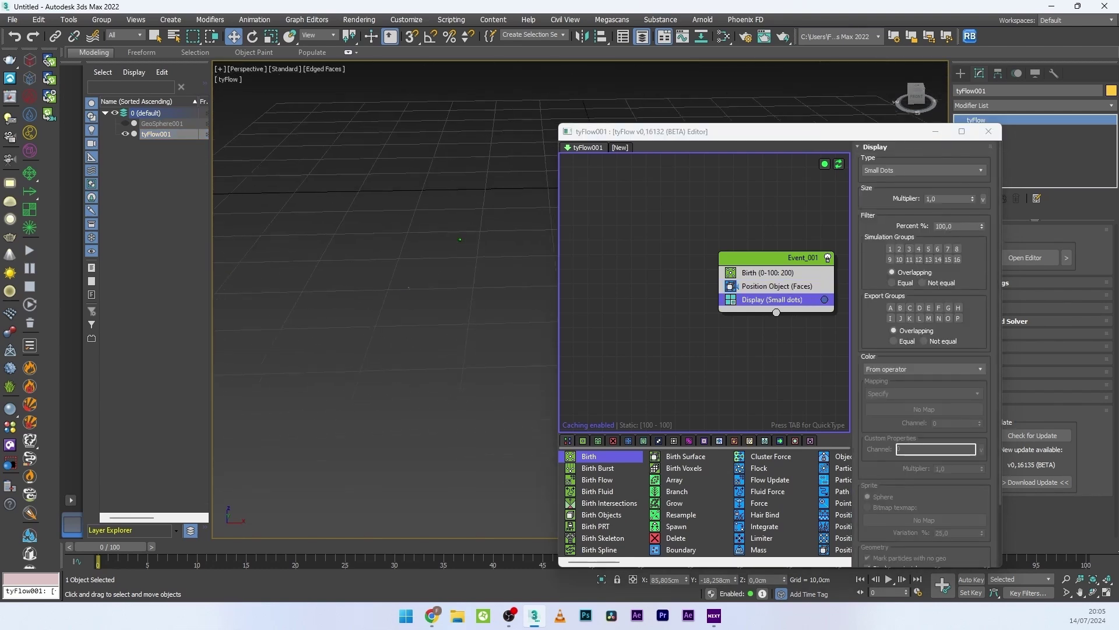
left_click(769, 274)
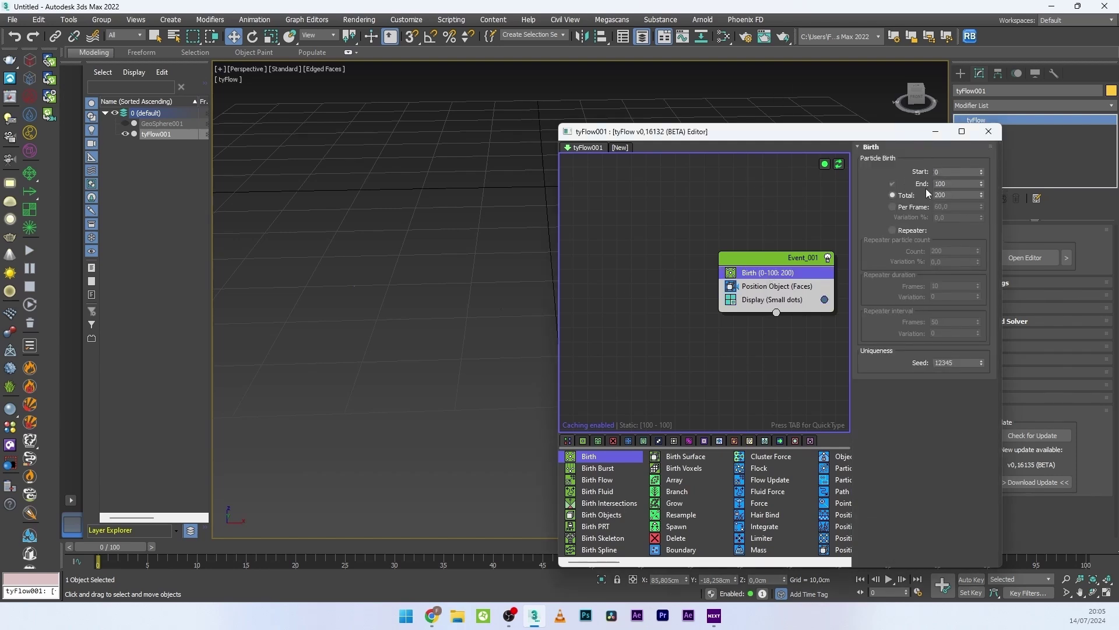
double_click(963, 185)
double_click(962, 195)
Add a Shape operator below Position Object in Event_001
left_click(770, 288)
key("Tab")
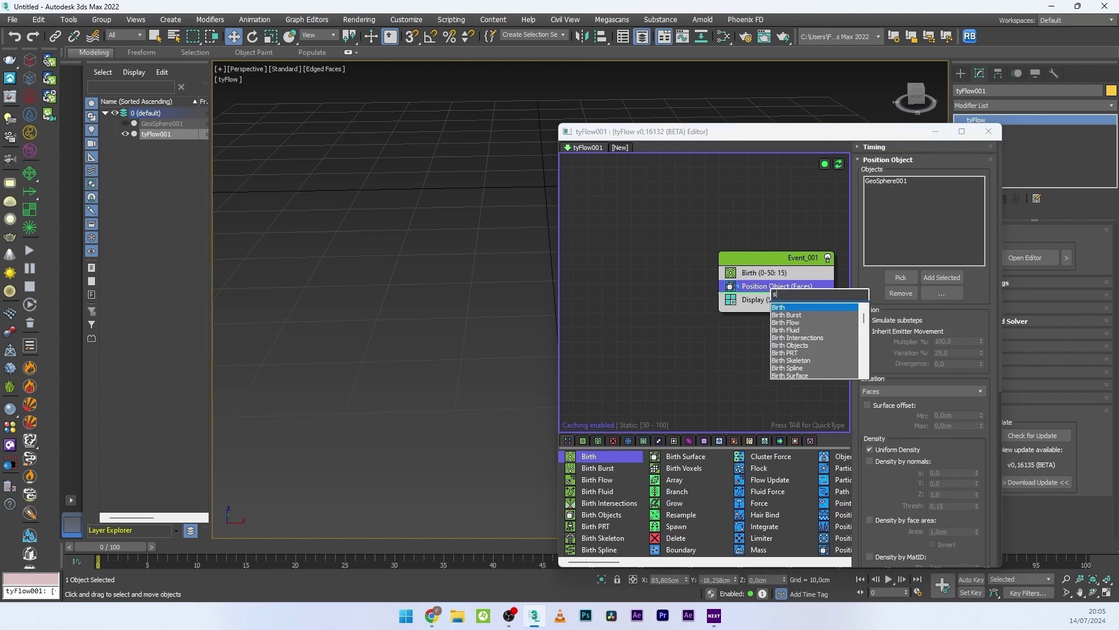
type("shap")
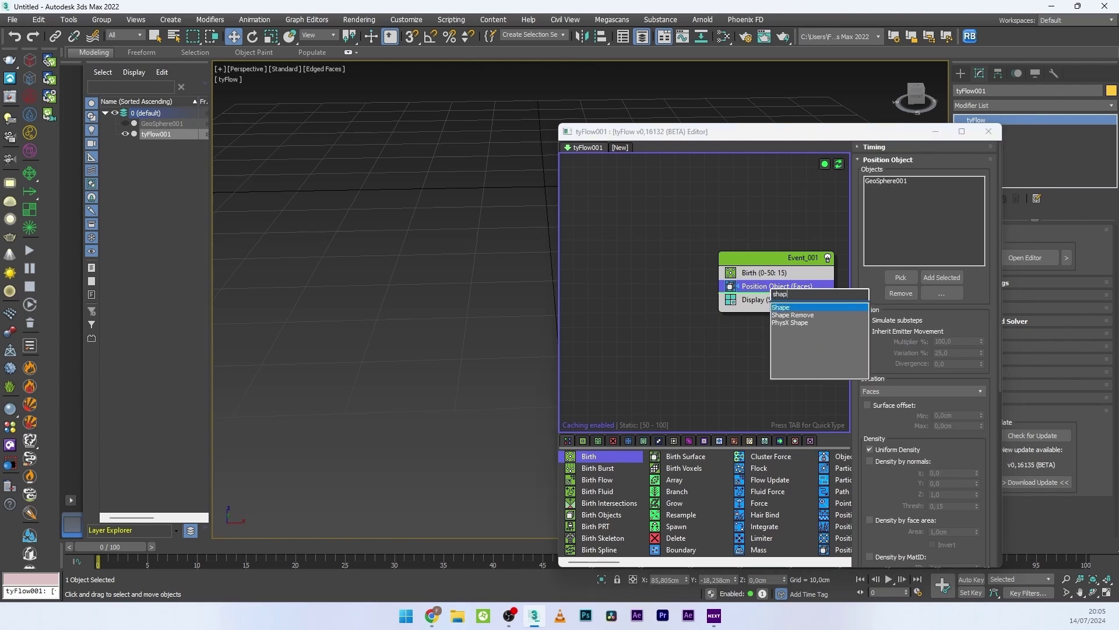
left_click(803, 307)
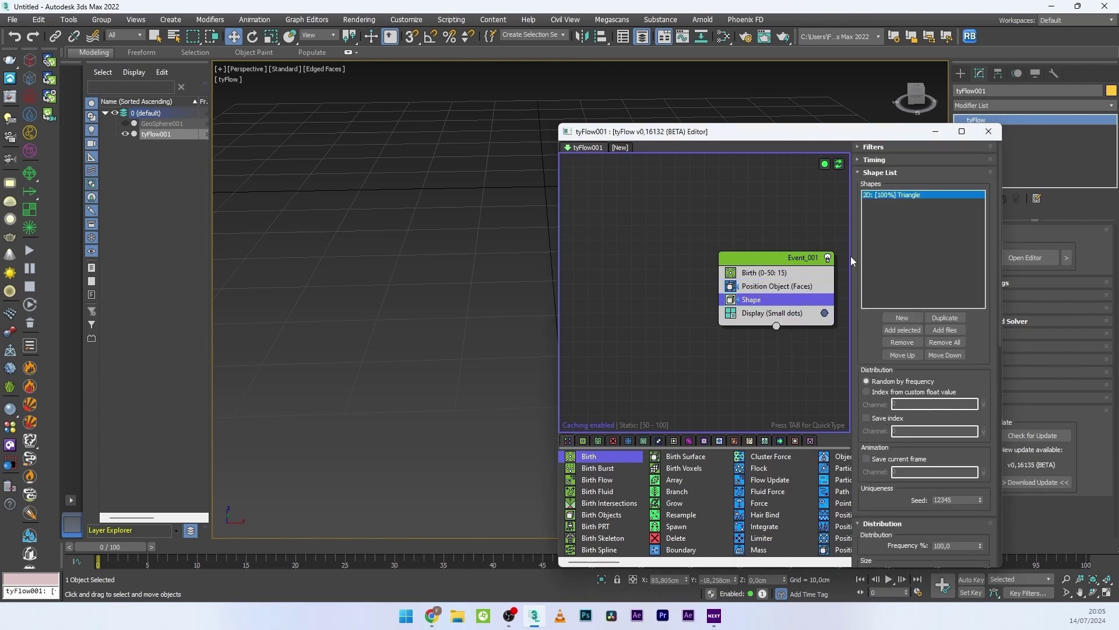
Set the Shape operator's mesh to the 3D Geosphere (MidRes) and enable its Scale % option
scroll(876, 437, "down", 5)
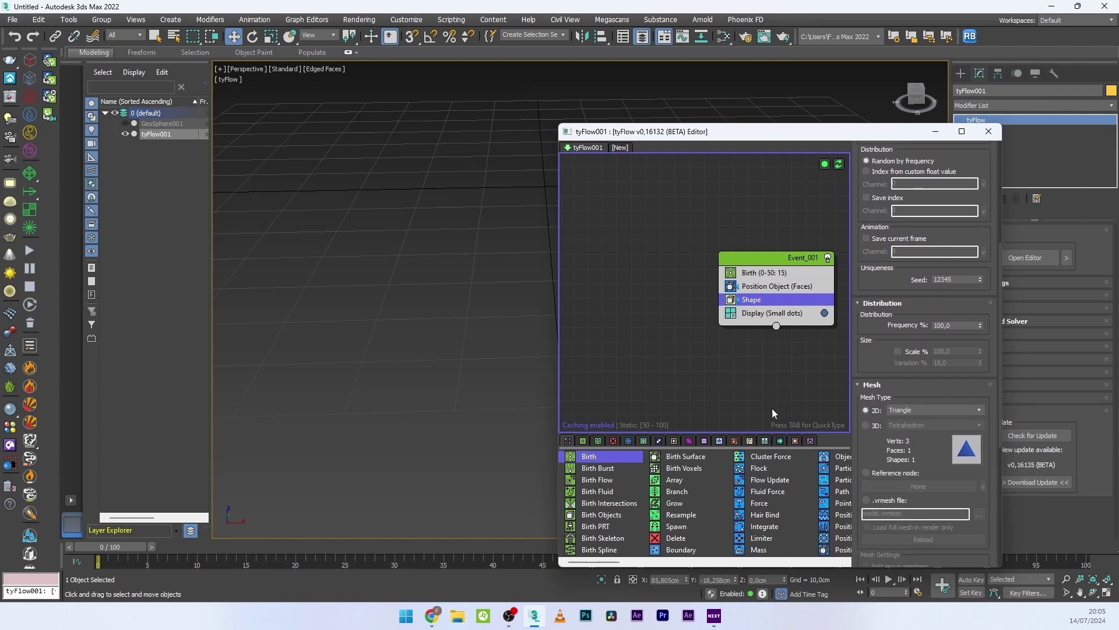
left_click(865, 425)
left_click(933, 426)
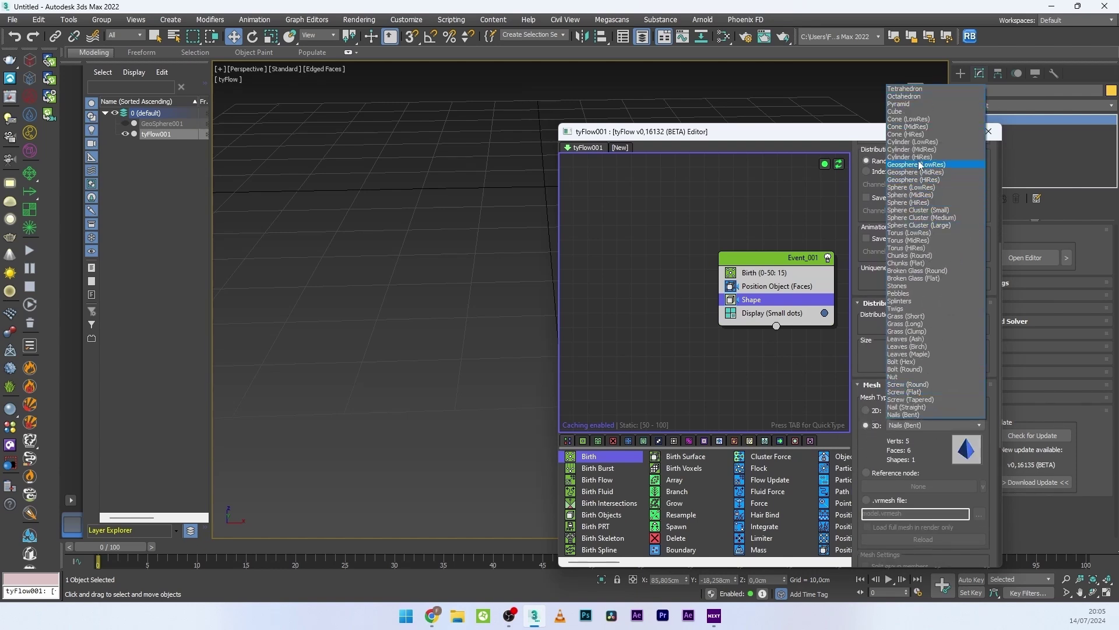
left_click(910, 172)
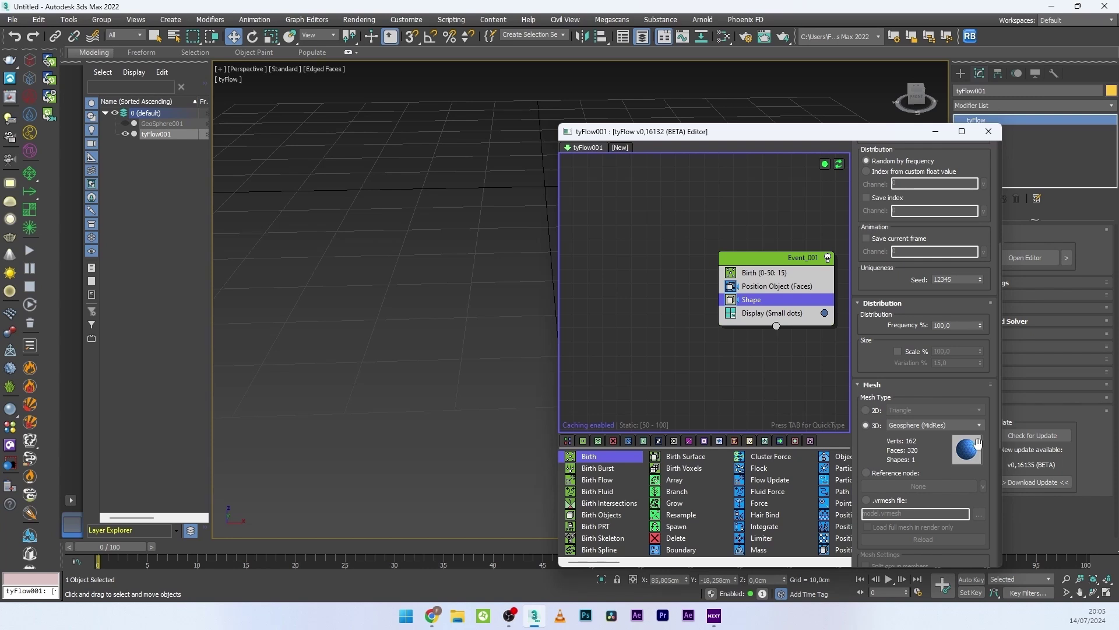
left_click(897, 351)
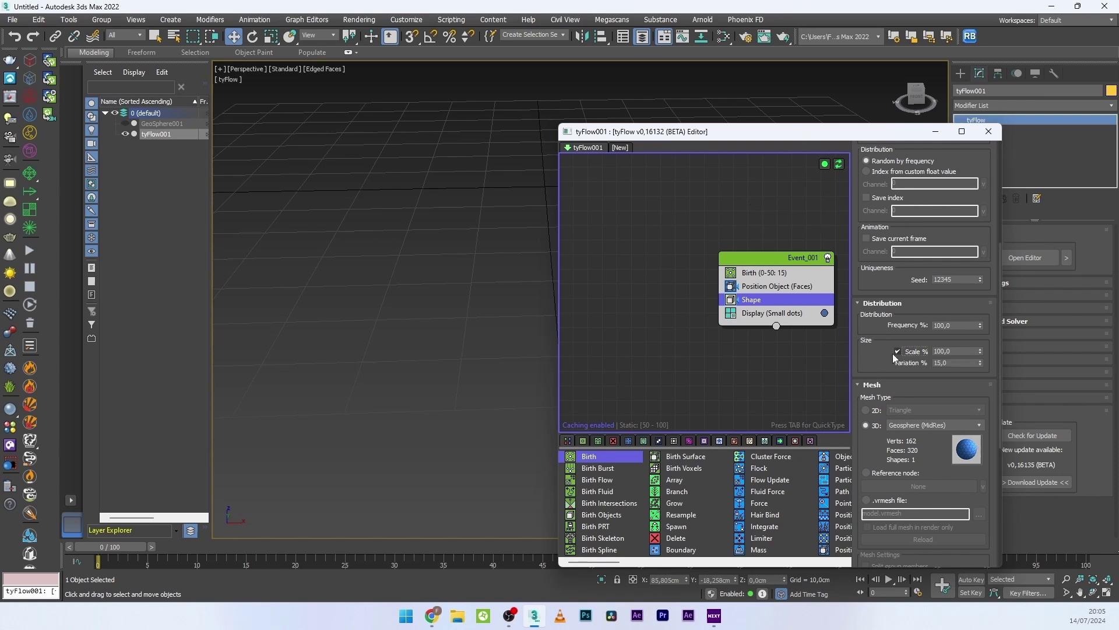
Set the Display operator's type to Geometry
left_click(767, 313)
left_click(892, 171)
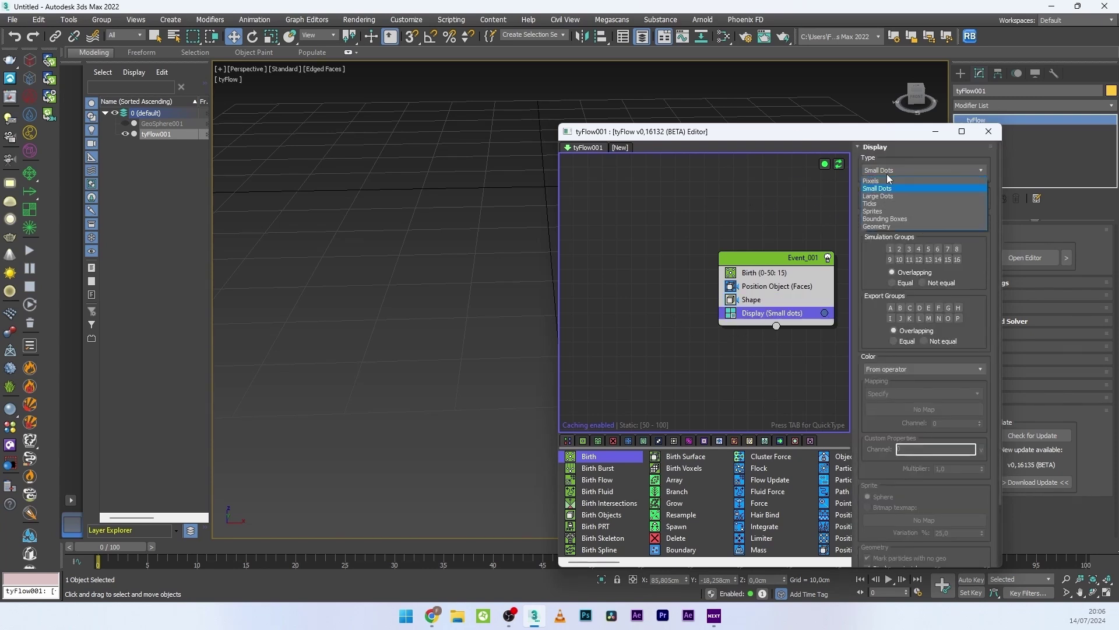
left_click(876, 227)
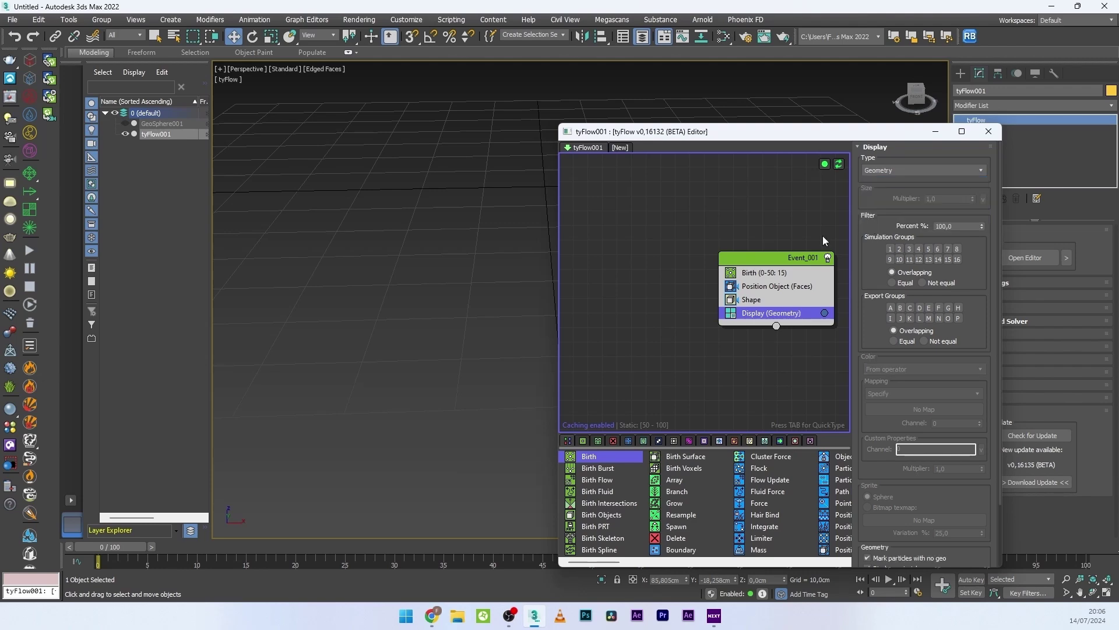
Scrub the timeline to frame 41 and unhide GeoSphere001 to view the particles on its surface
middle_click_drag(454, 256, 428, 297, "alt")
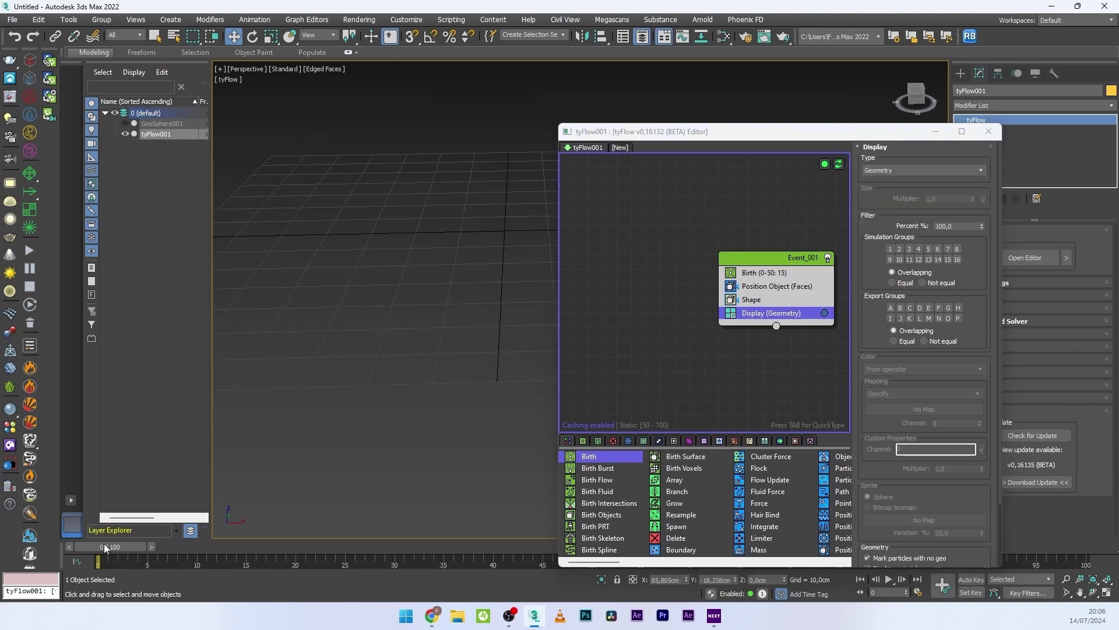
left_click_drag(104, 543, 493, 538)
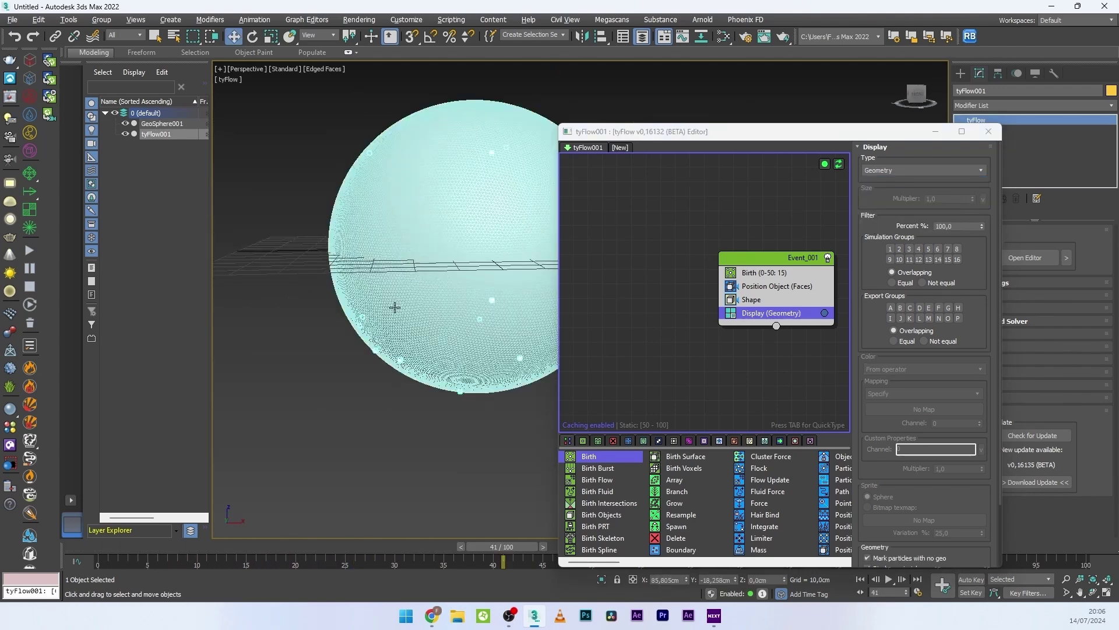
middle_click_drag(350, 269, 305, 296, "alt")
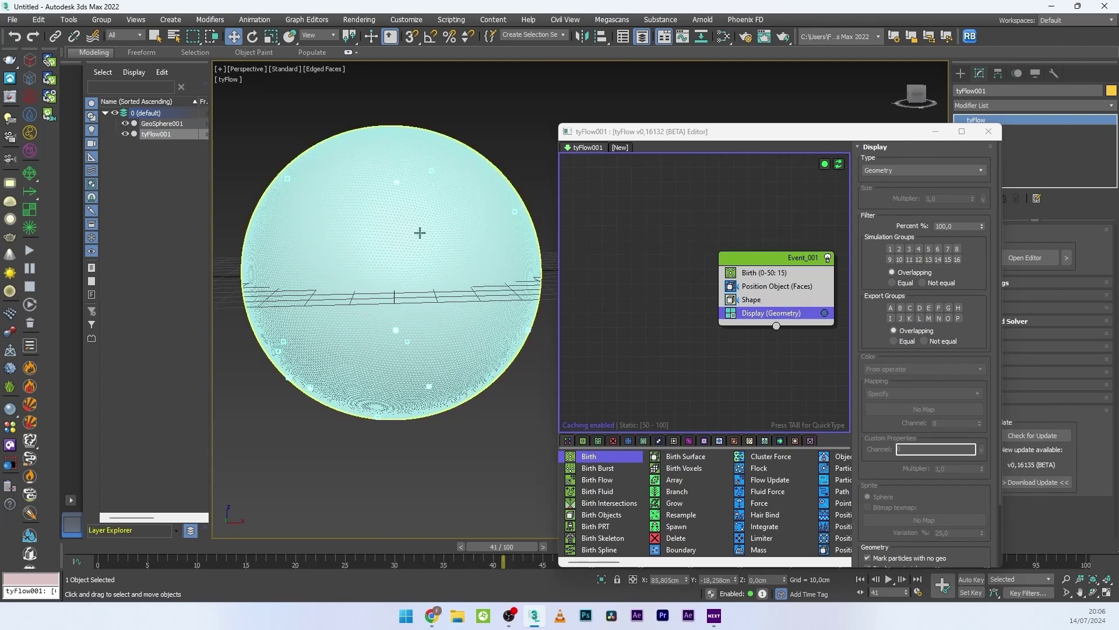
middle_click_drag(420, 232, 182, 263, "alt")
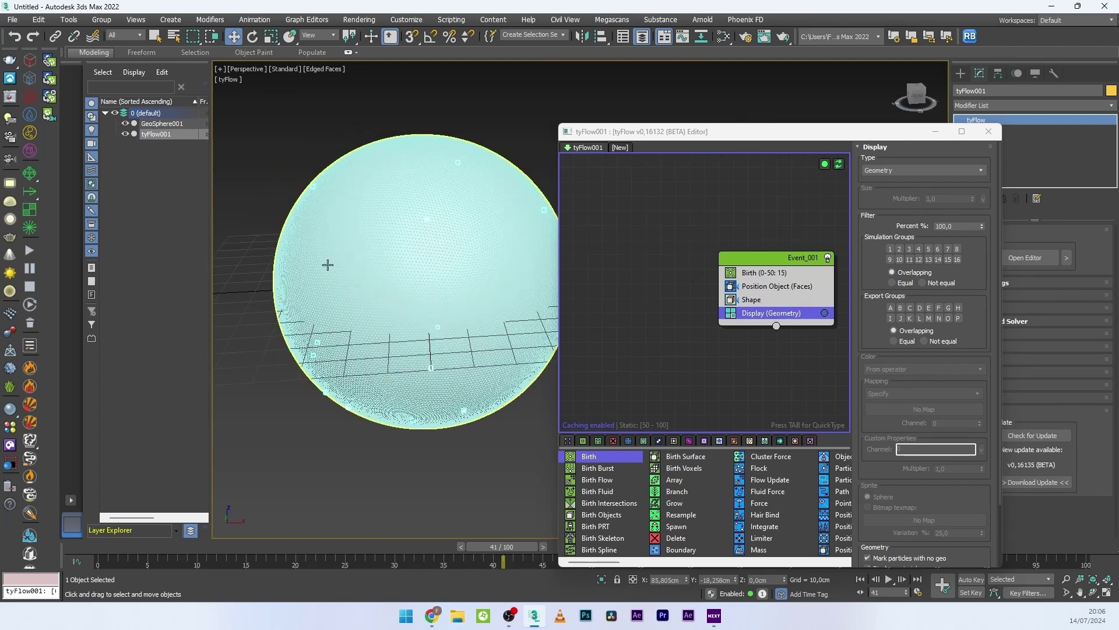
Turn off edged faces in the perspective viewport and select GeoSphere001
right_click(445, 121)
left_click(464, 76)
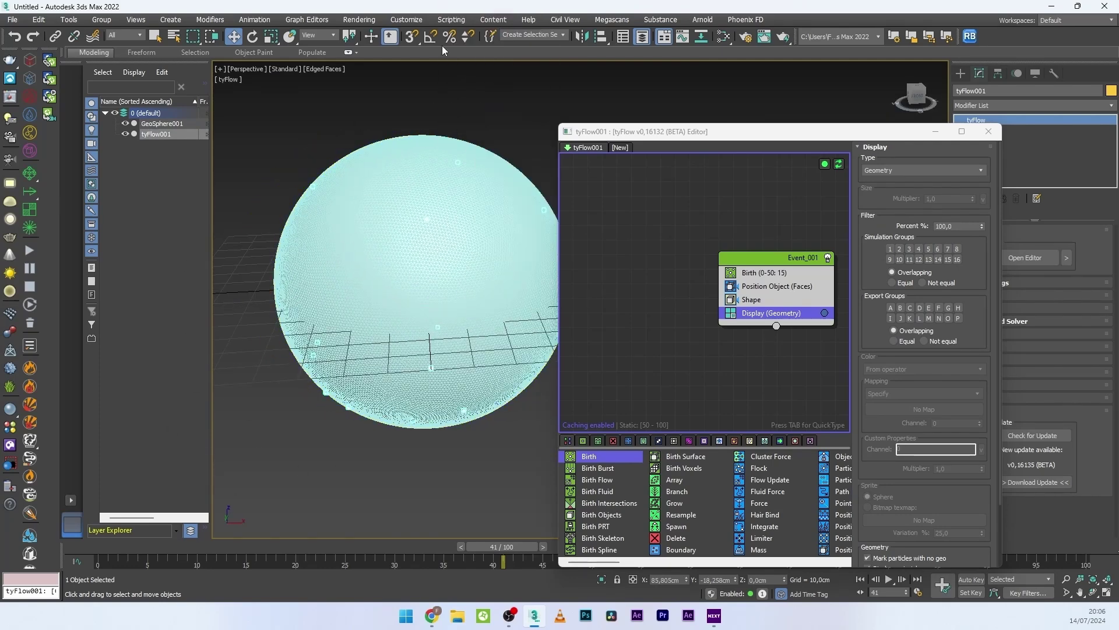
key("F4")
left_click(413, 273)
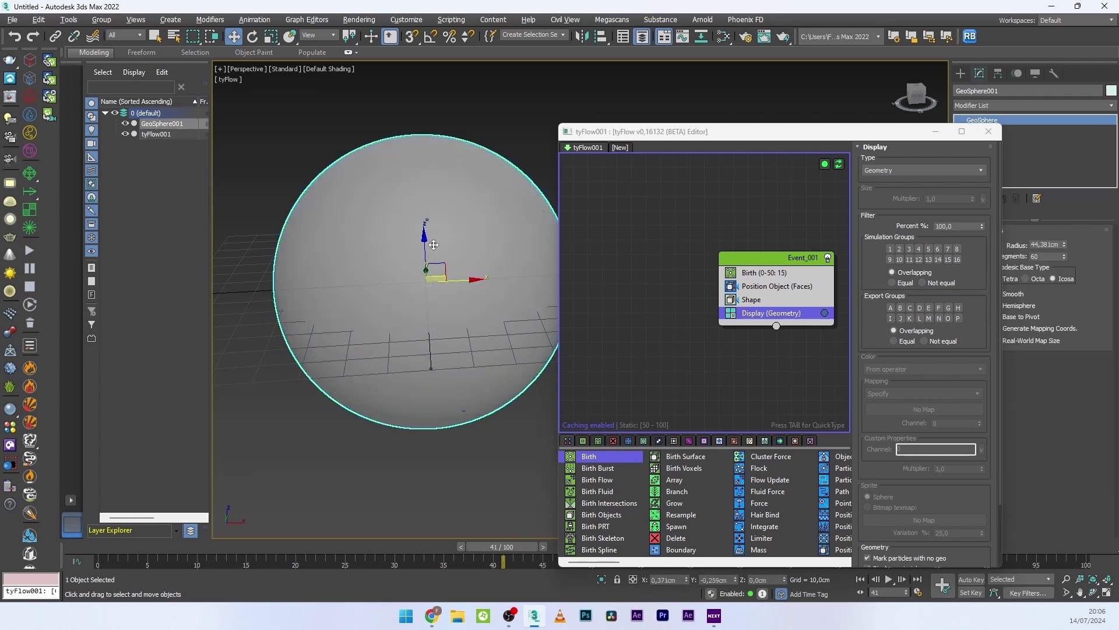
Set the Shape operator's scale to 400%
middle_click_drag(352, 402, 349, 393, "alt")
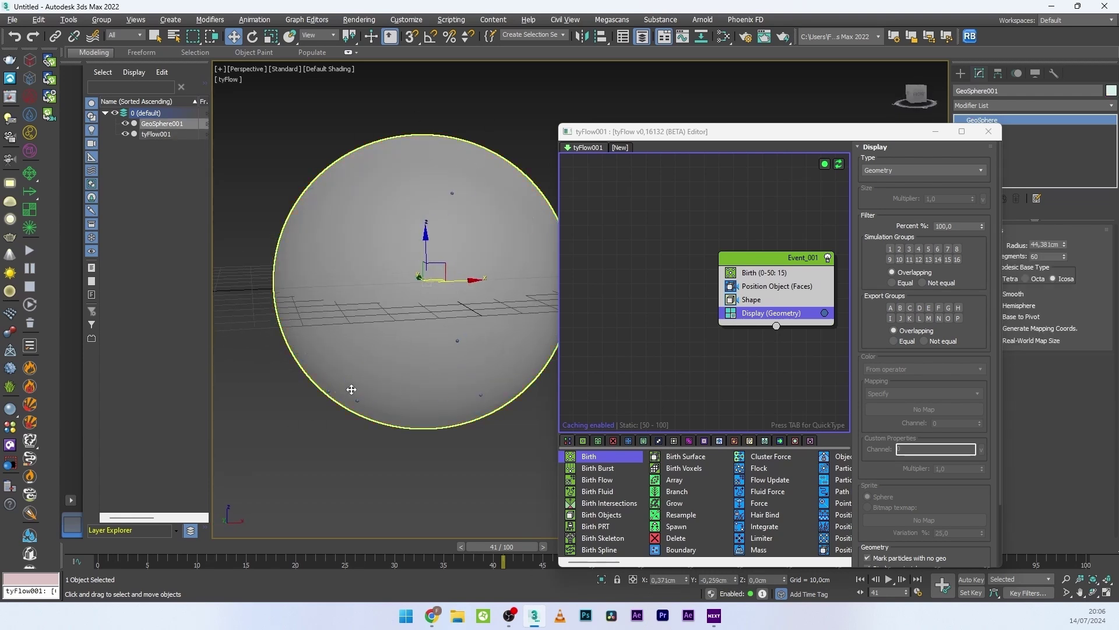
left_click(775, 301)
scroll(892, 273, "down", 5)
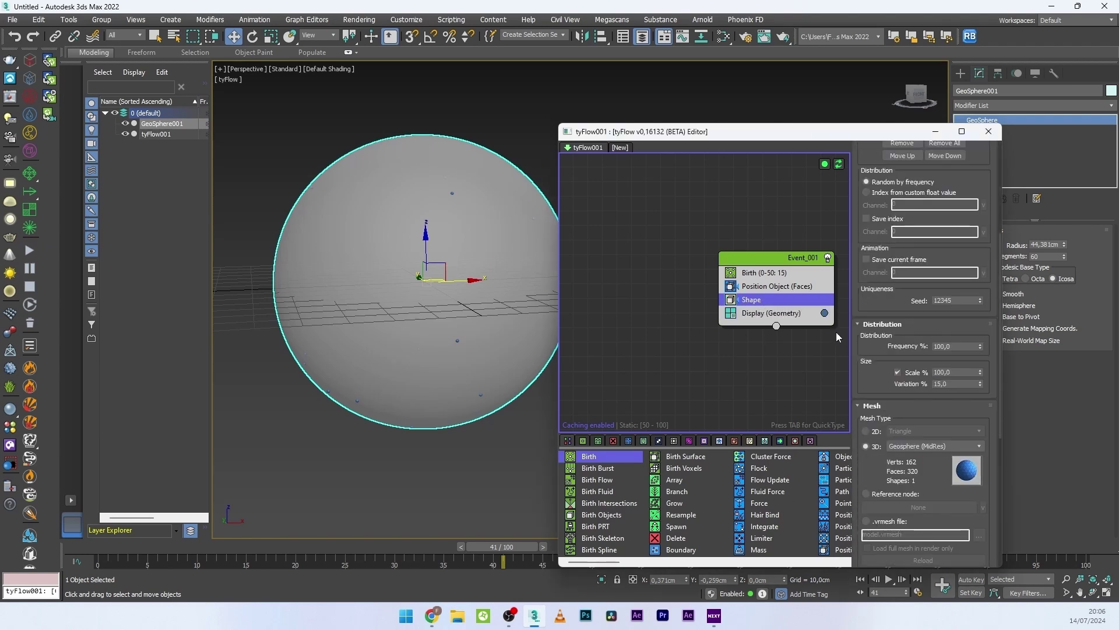
left_click(967, 373)
key("Return")
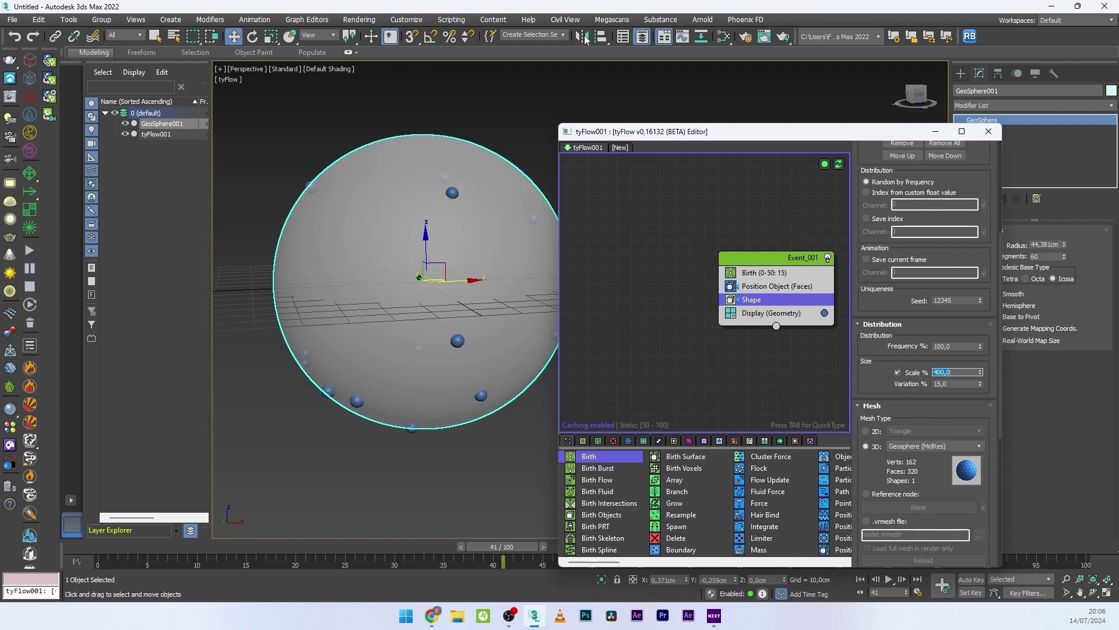
Preview the particle emission up to frame 40 and raise the Position Object seed to 12347
middle_click_drag(387, 310, 355, 312)
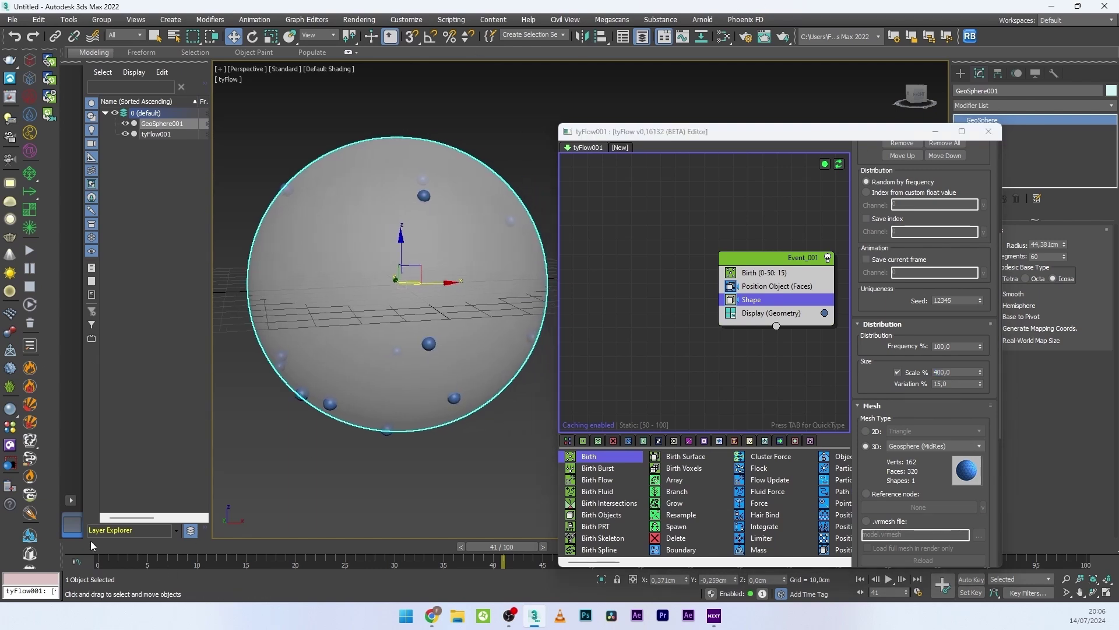
left_click_drag(96, 546, 493, 560)
key("w")
left_click(756, 287)
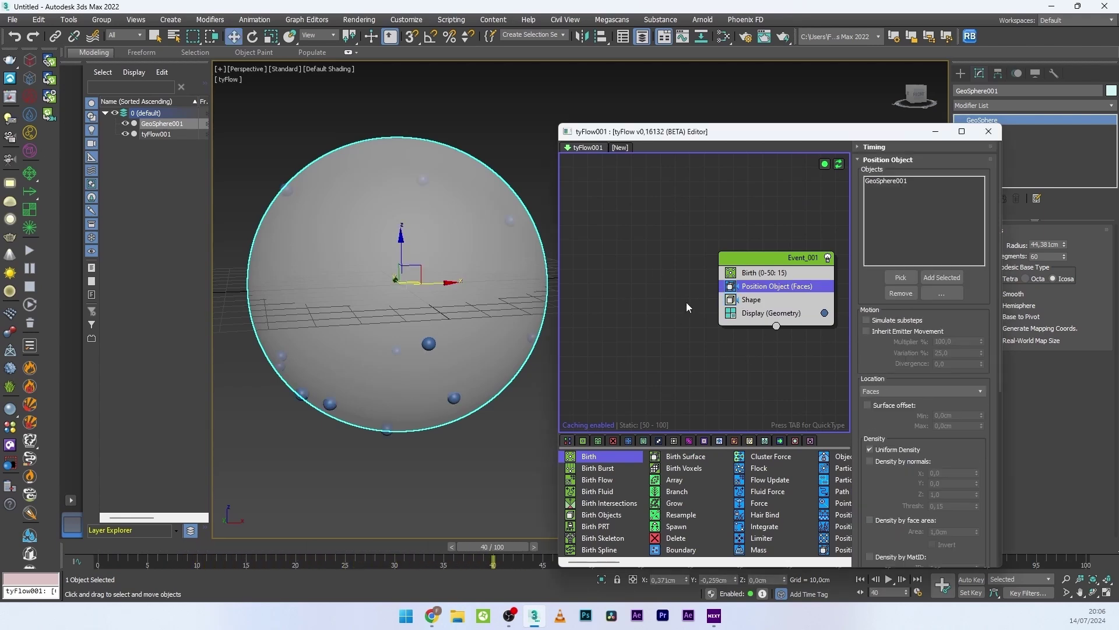
scroll(880, 505, "down", 5)
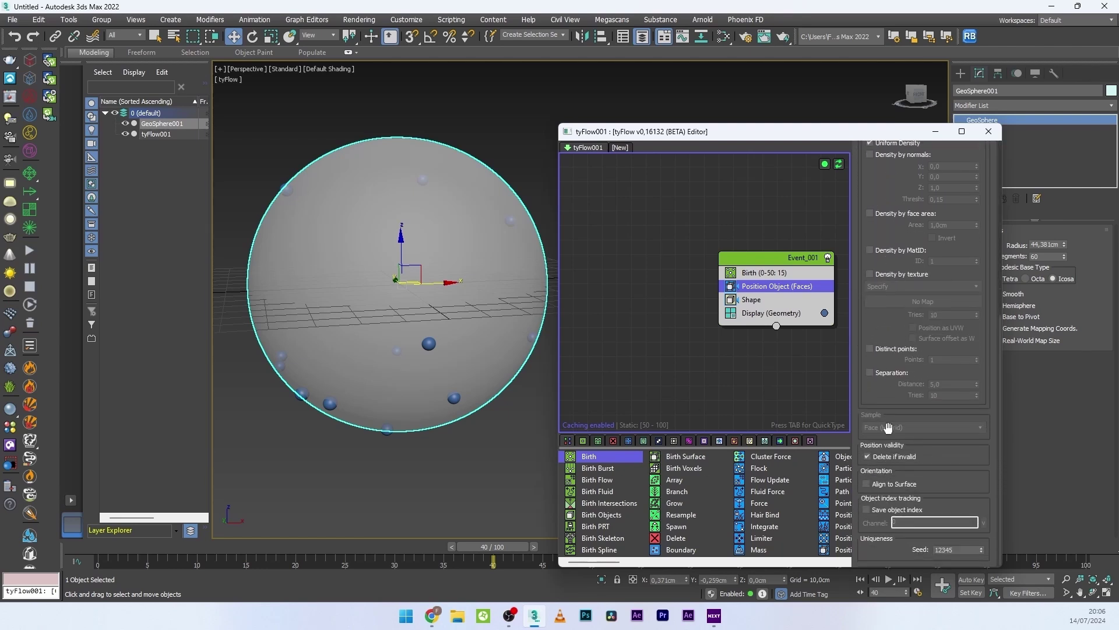
left_click(981, 546)
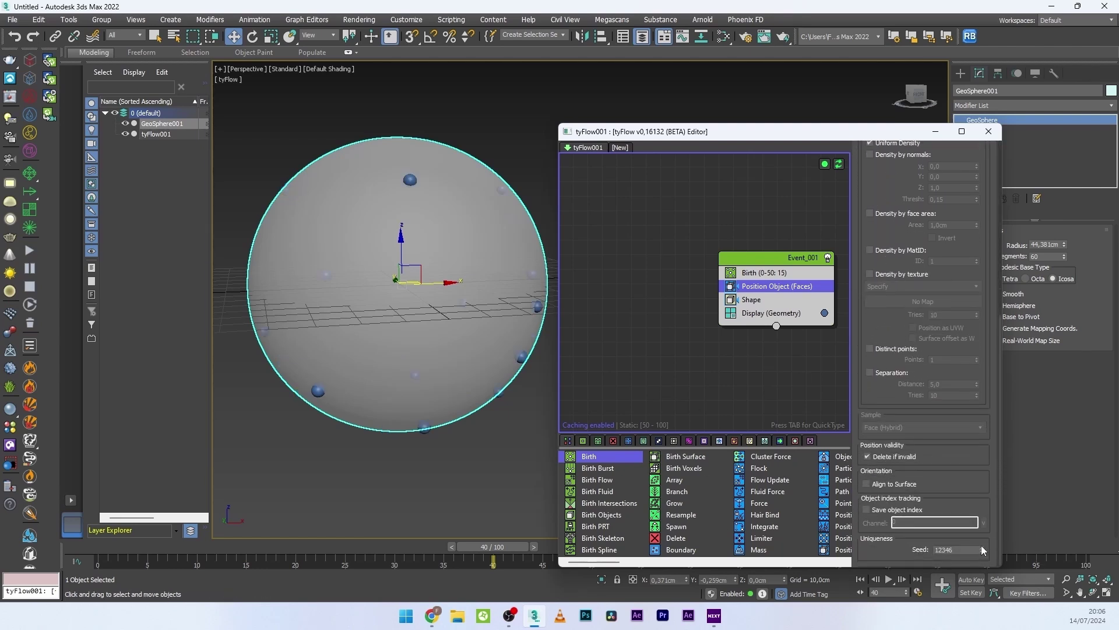
left_click(981, 546)
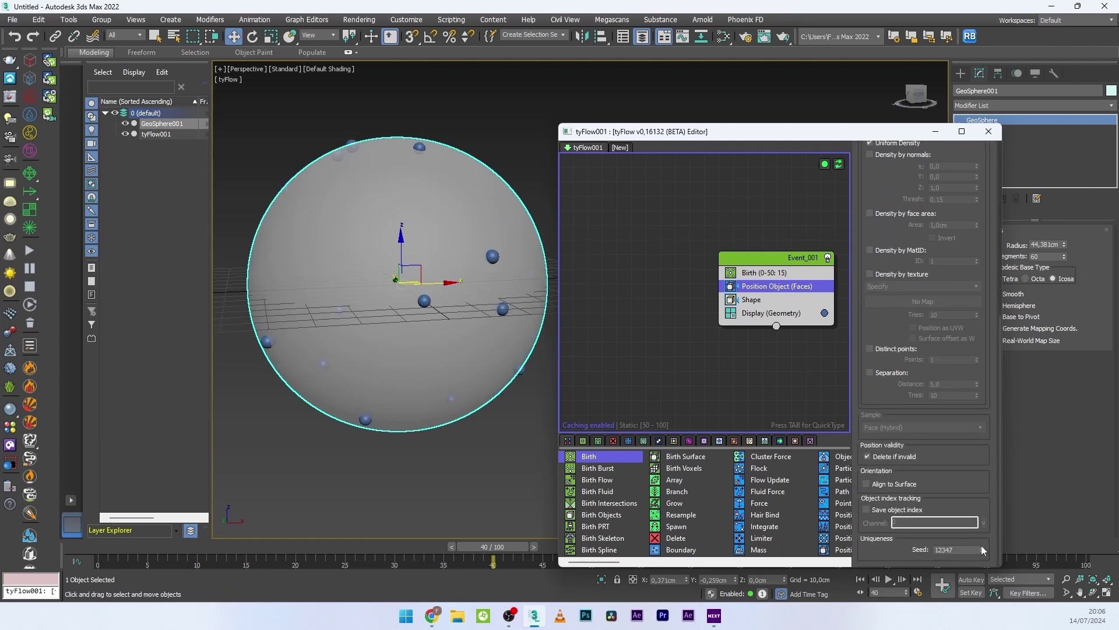
Change the particles' display color to yellow and scrub the timeline to frame 33 to preview them
left_click(823, 313)
left_click_drag(721, 358, 684, 305)
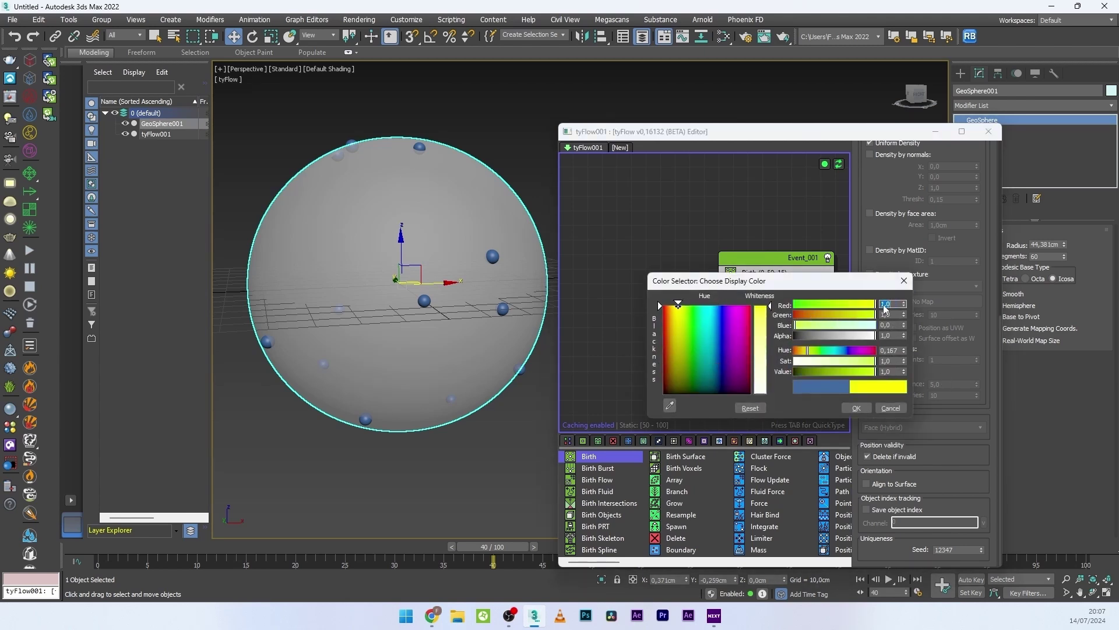
left_click(860, 405)
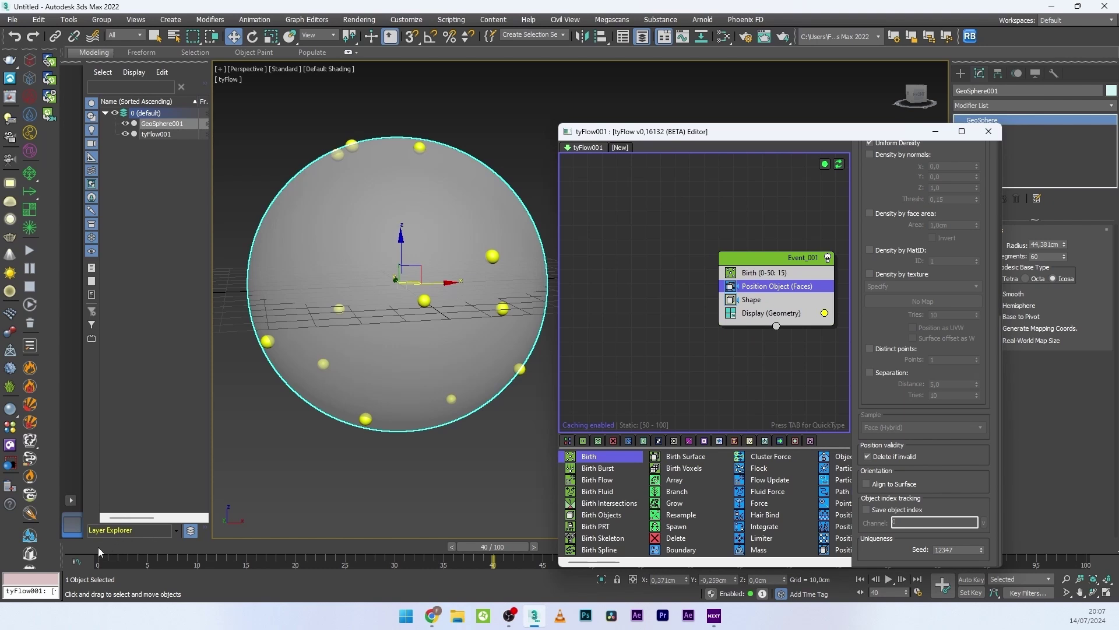
left_click_drag(98, 547, 152, 548)
left_click_drag(205, 548, 424, 549)
key("w")
Raise the Position Object seed to 12358 and scrub to frame 28 to review the new particle distribution
left_click(981, 548)
left_click(982, 547)
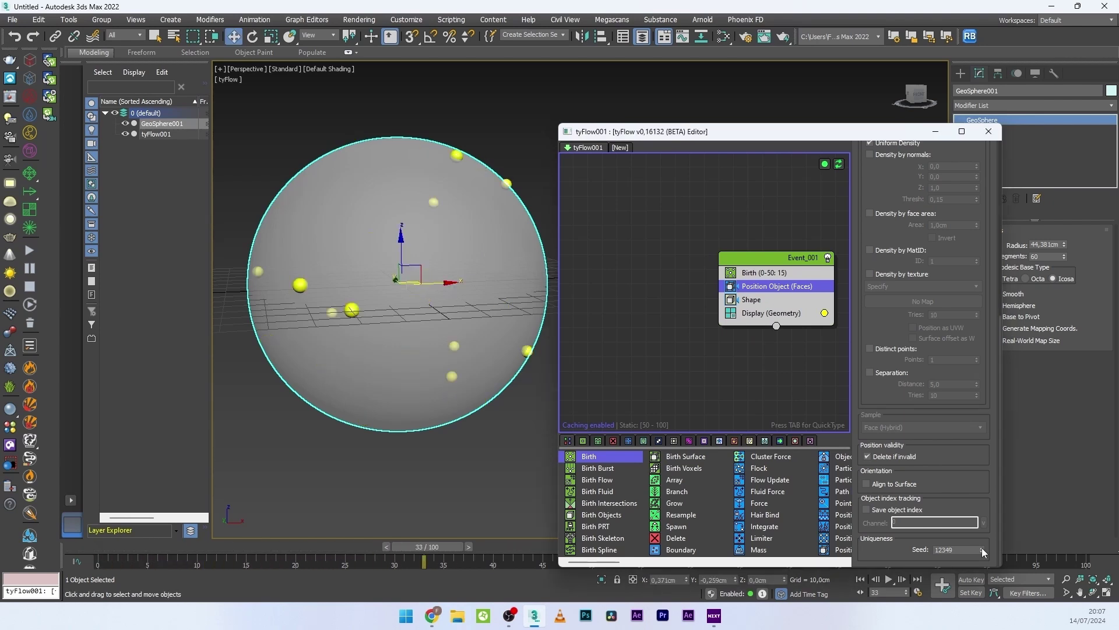
left_click(982, 547)
left_click(982, 547)
left_click(982, 547)
left_click(982, 548)
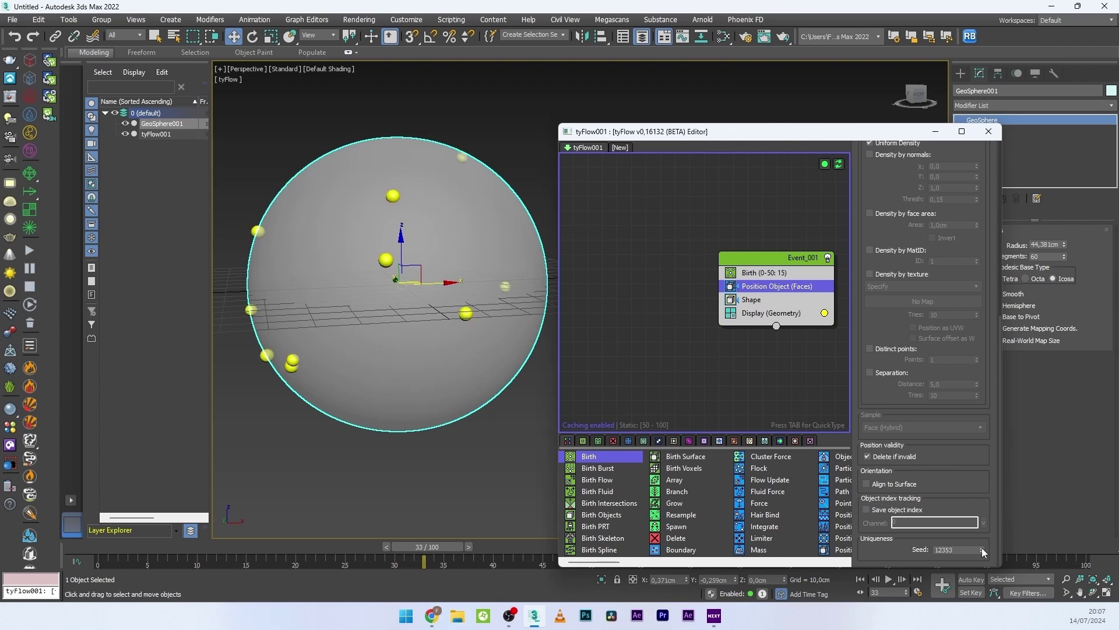
left_click(982, 548)
left_click(982, 548)
left_click(981, 547)
left_click(981, 547)
left_click(982, 547)
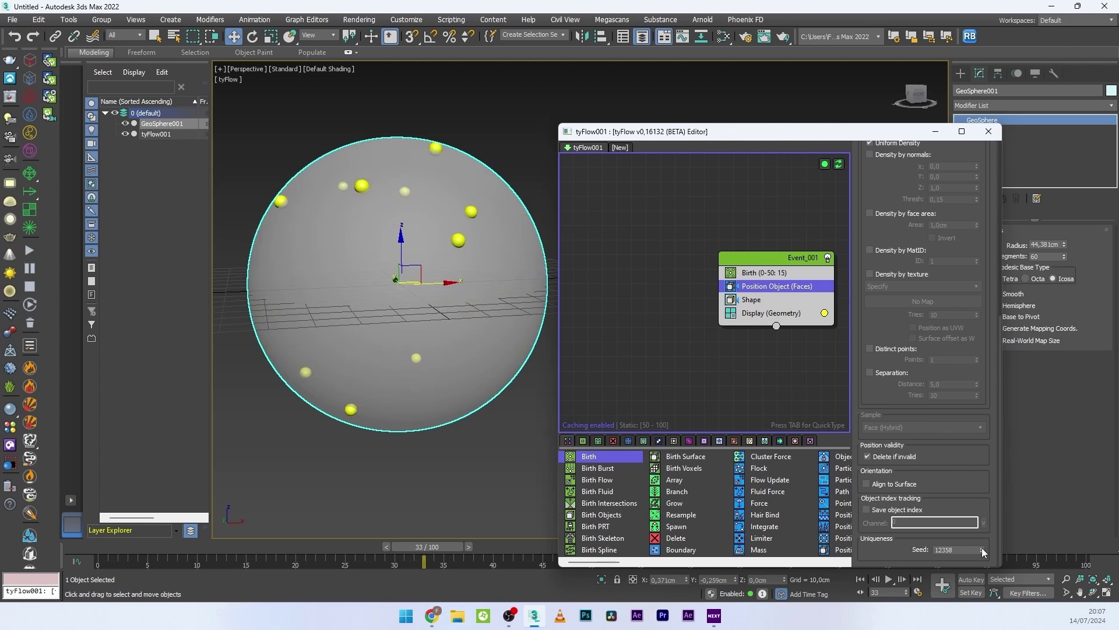
left_click_drag(119, 547, 372, 539)
key("w")
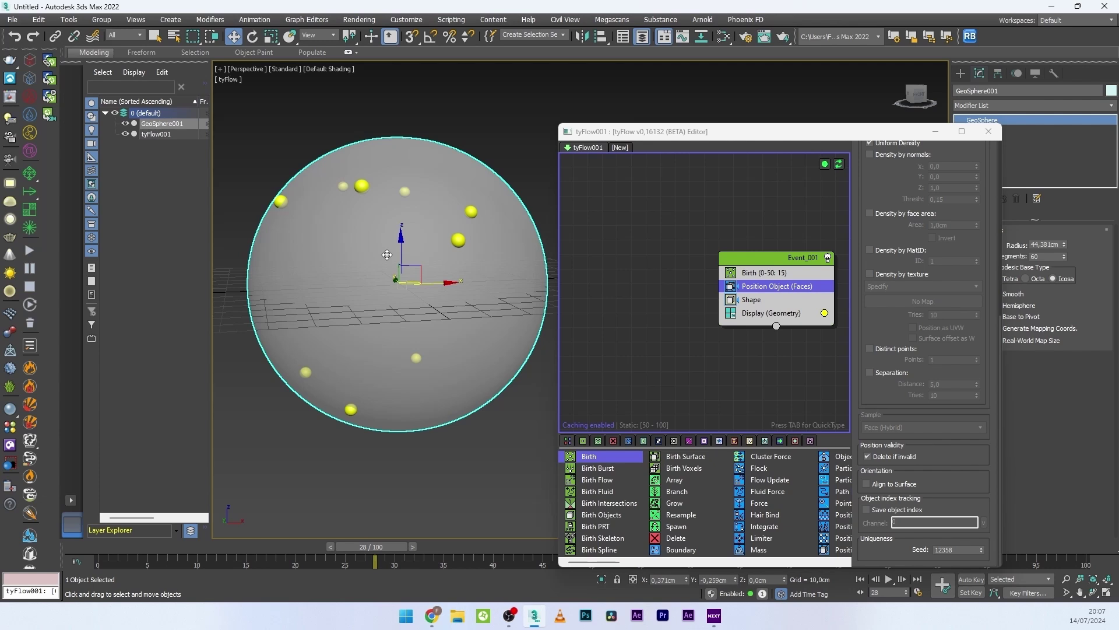
Duplicate the Shape operator's geosphere entry and set the first entry's scale to 650% with 50% variation
left_click(787, 300)
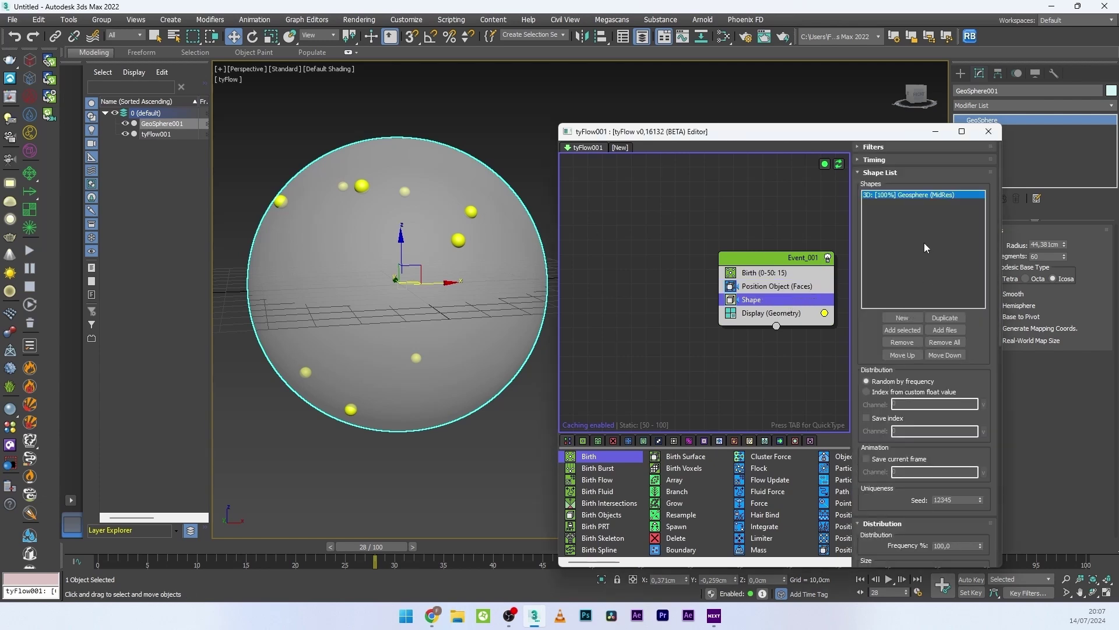
left_click(944, 317)
left_click_drag(998, 292, 982, 402)
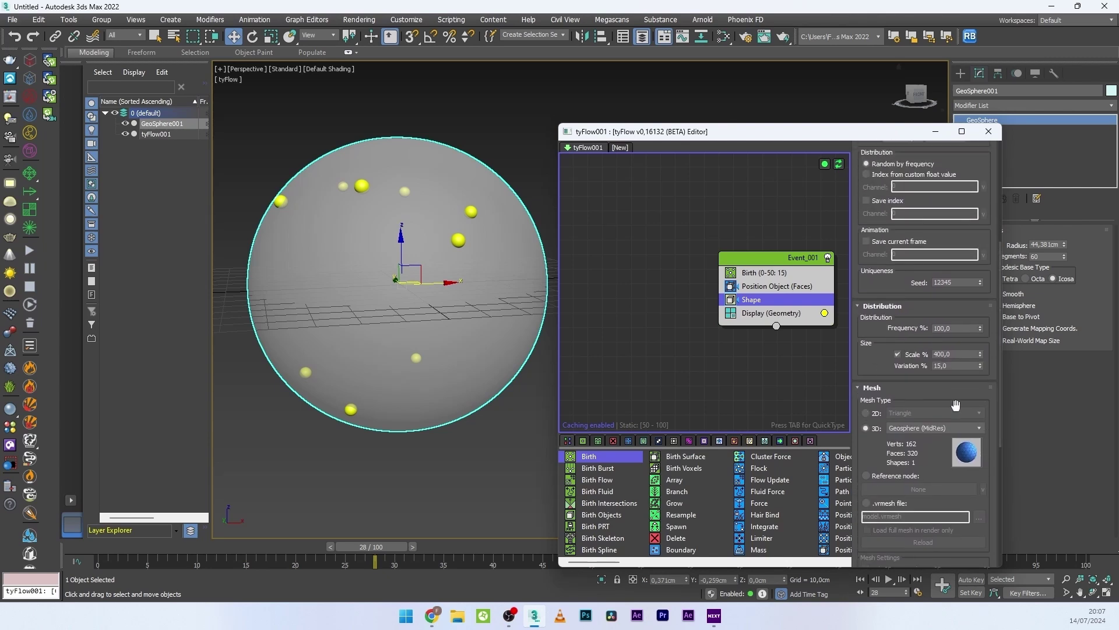
left_click(961, 353)
key("Return")
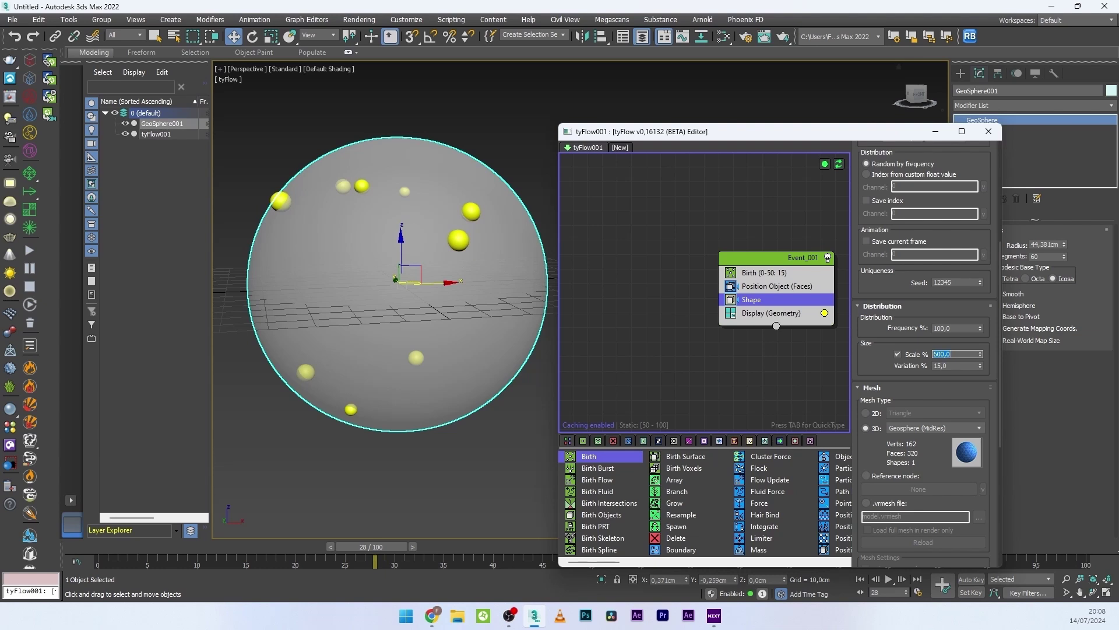
type("650")
key("Return")
left_click(947, 365)
type("50")
key("Return")
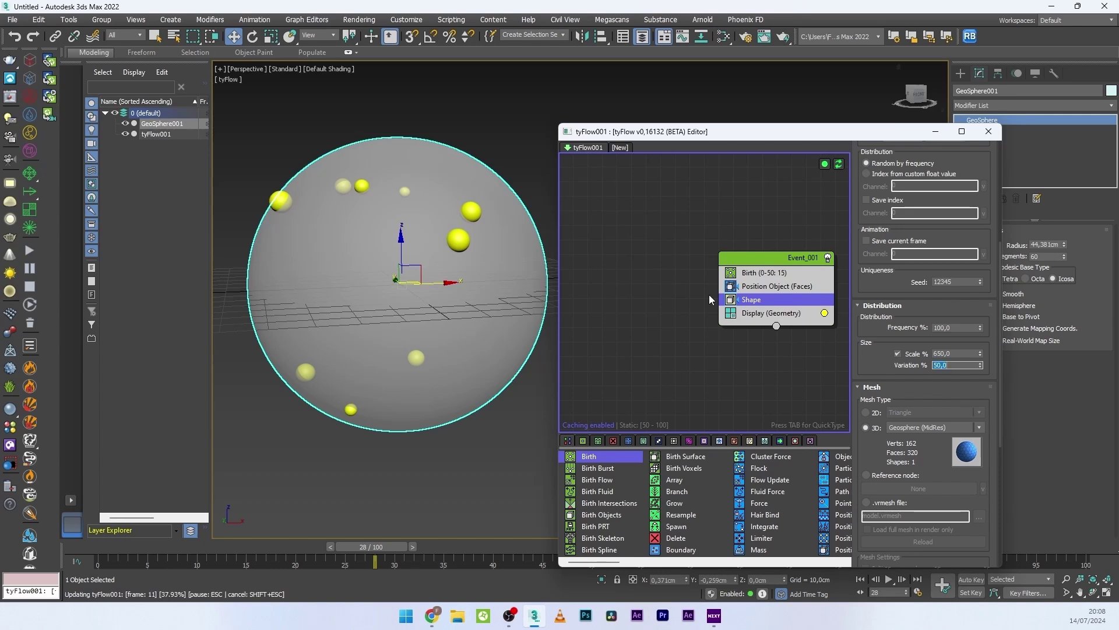
Set the second geosphere entry's size variation to 50% and scrub the timeline to frame 33 to preview the particle sizes
scroll(967, 202, "up", 5)
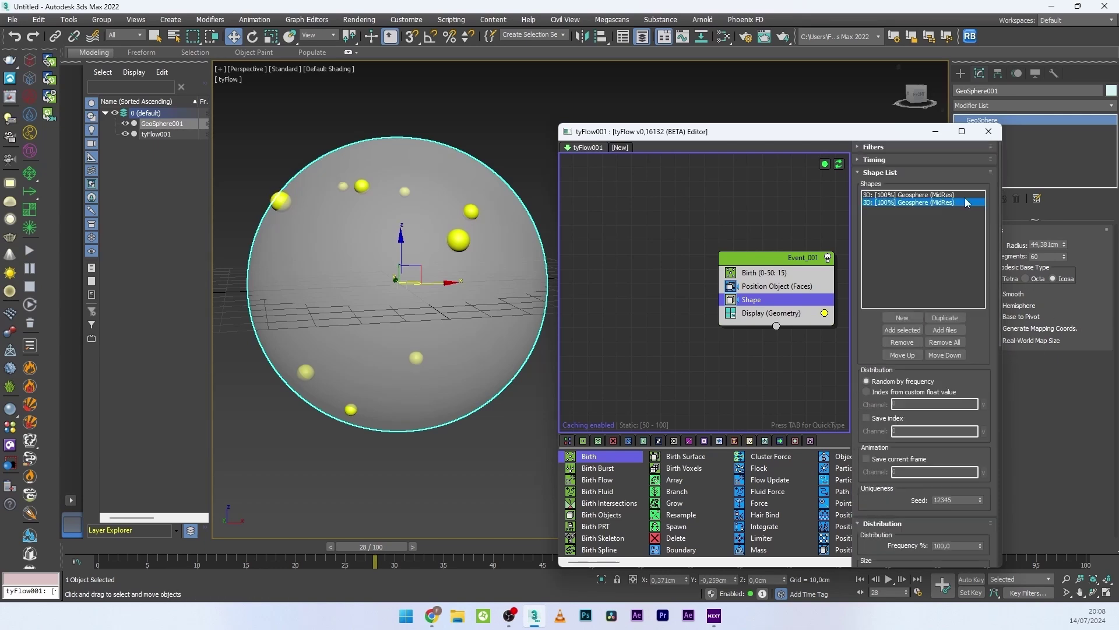
scroll(994, 292, "down", 5)
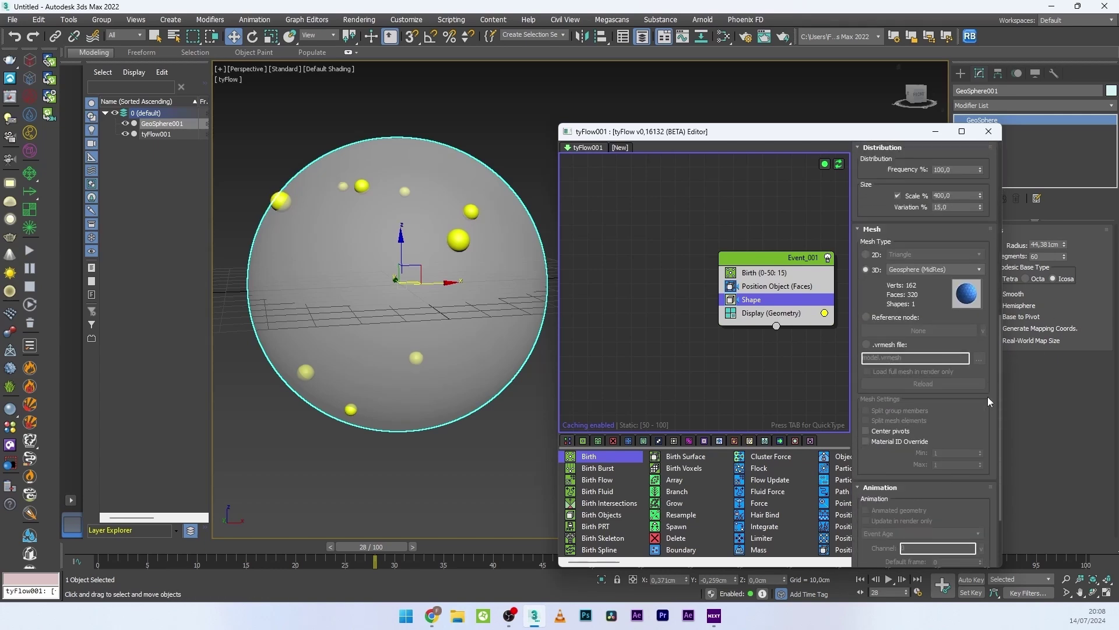
double_click(956, 207)
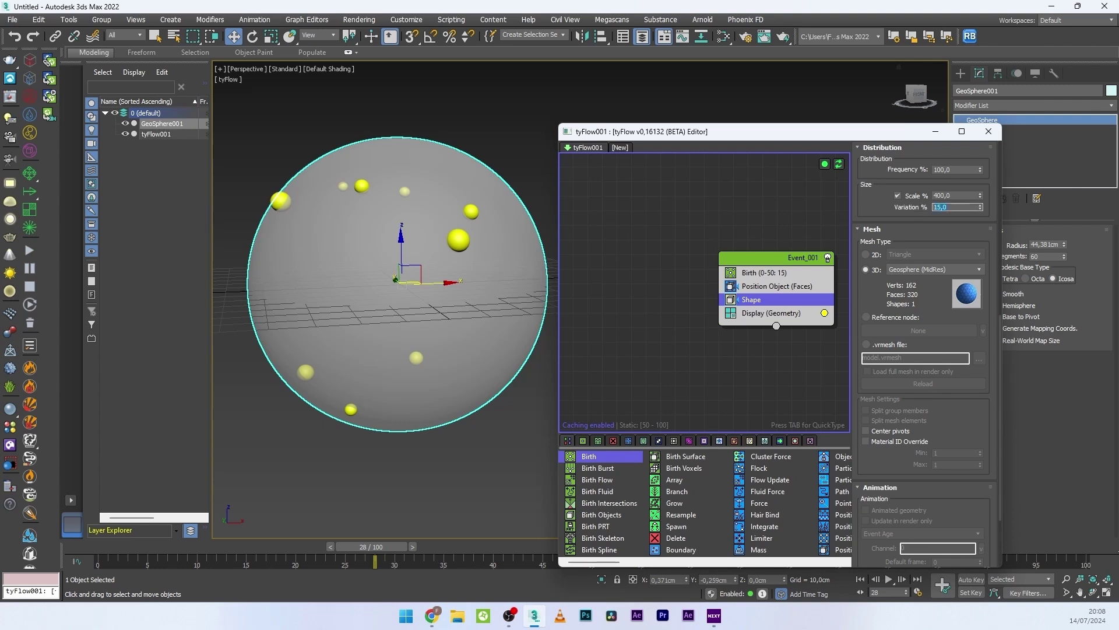
type("50")
key("Return")
left_click_drag(131, 551, 443, 553)
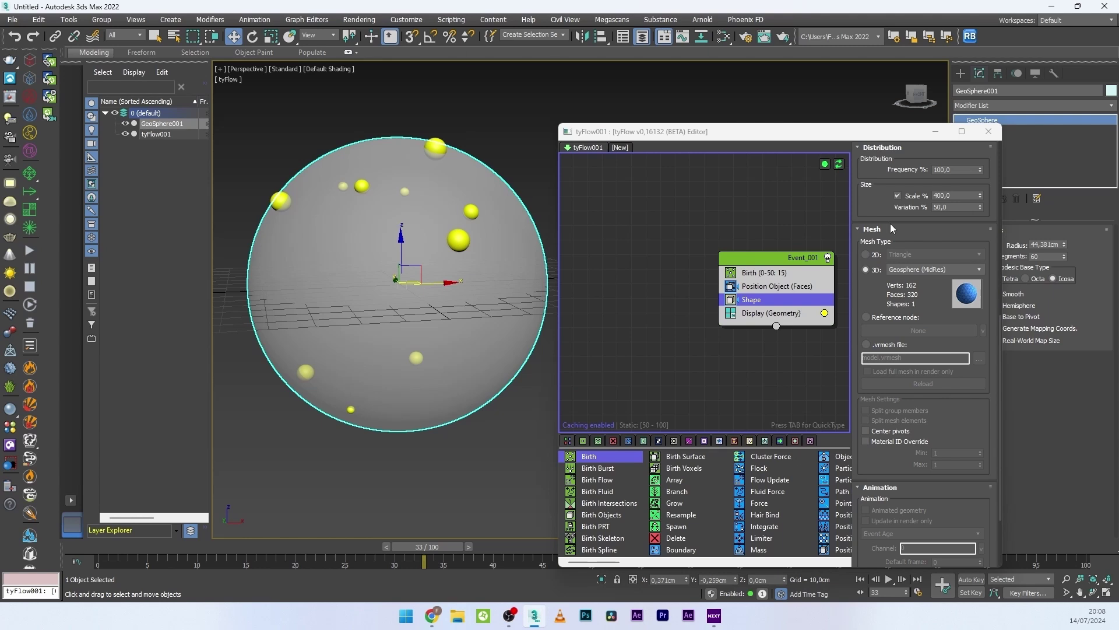
Add a Spawn operator below Shape in Event_001 and change its offspring count
middle_click_drag(711, 309, 668, 308)
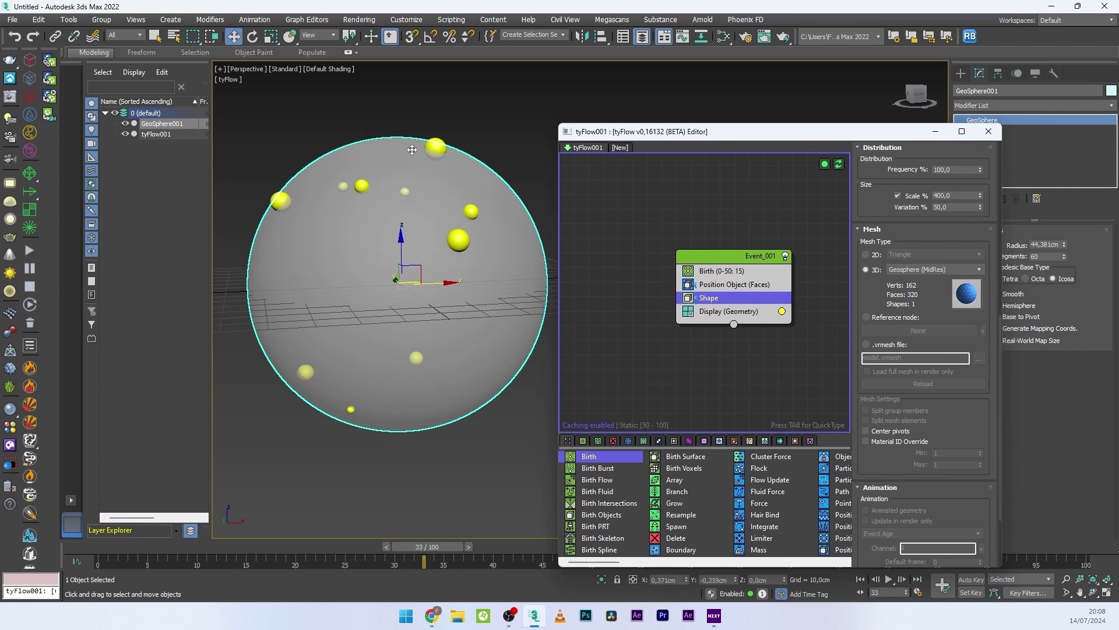
key("Tab")
type("s")
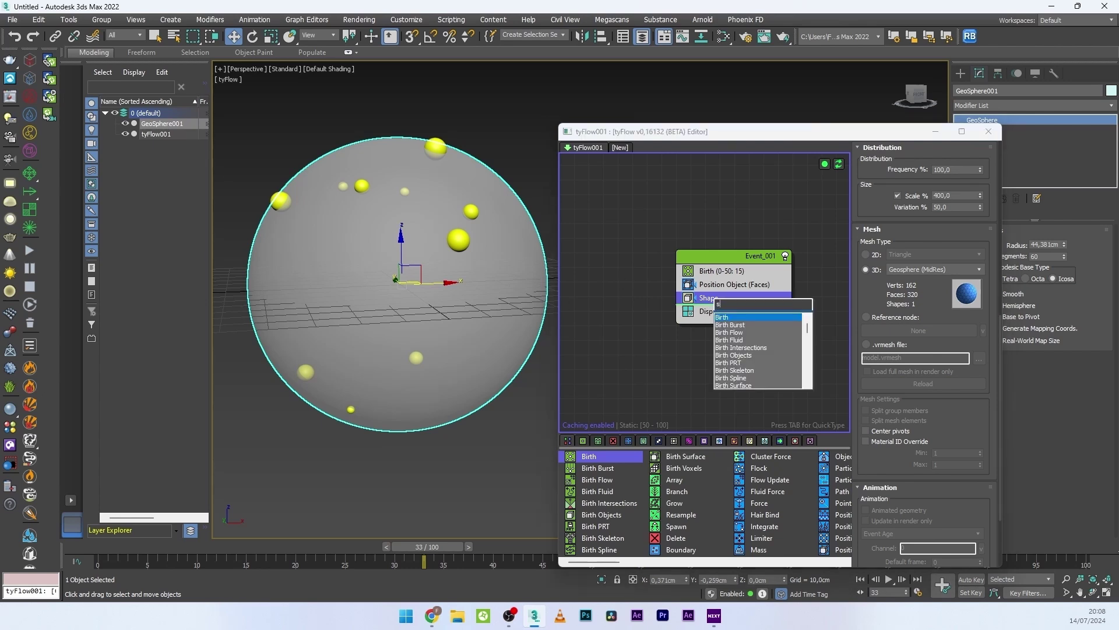
type("pa")
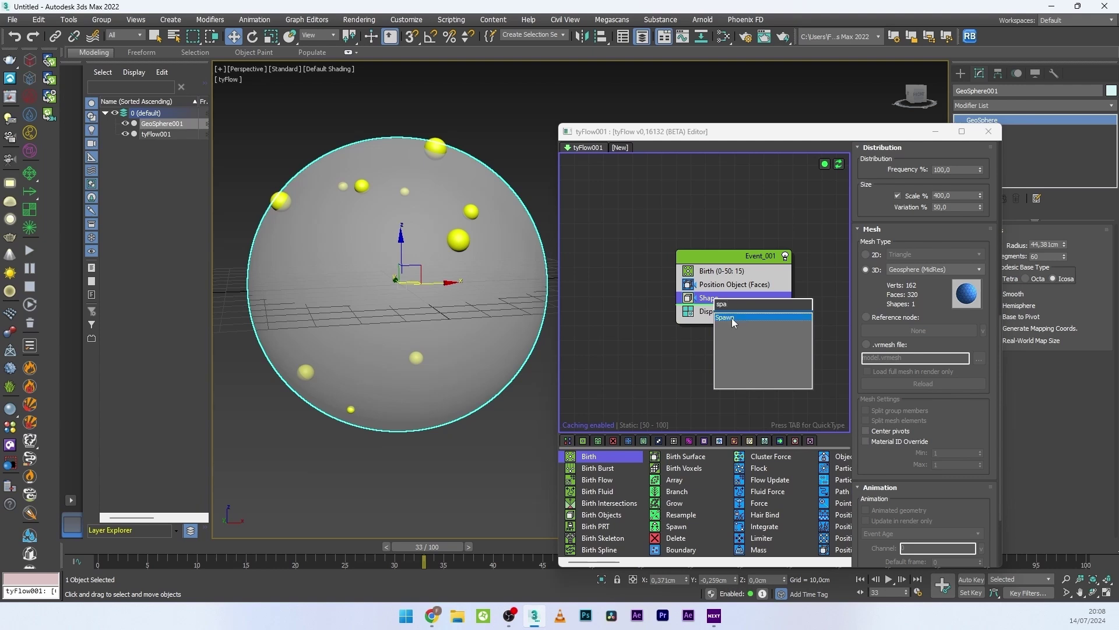
left_click(733, 317)
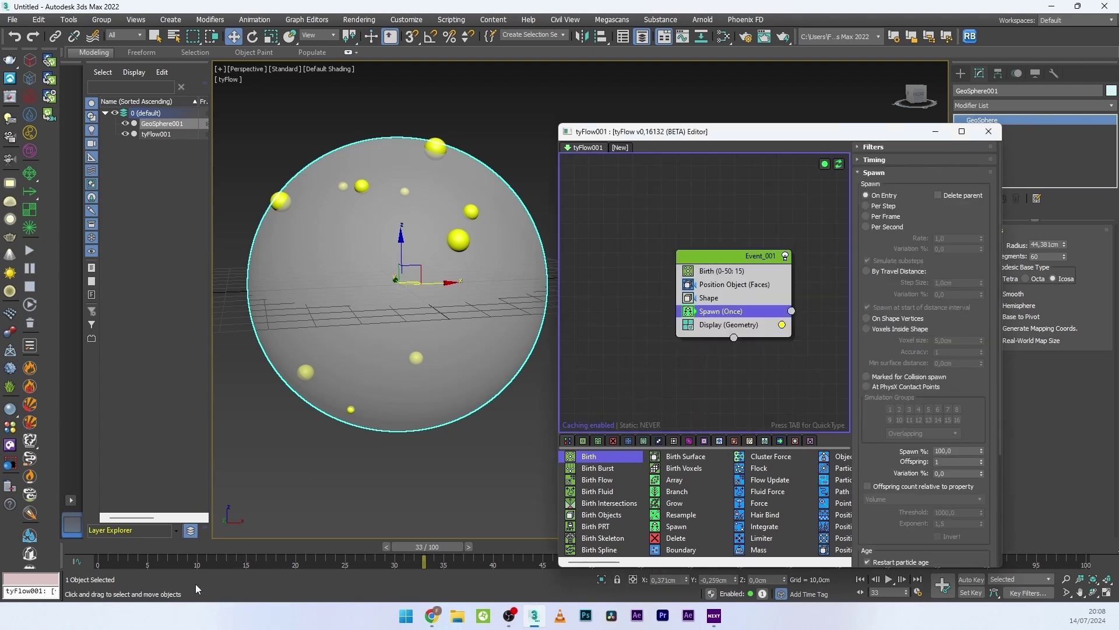
left_click_drag(755, 314, 706, 316)
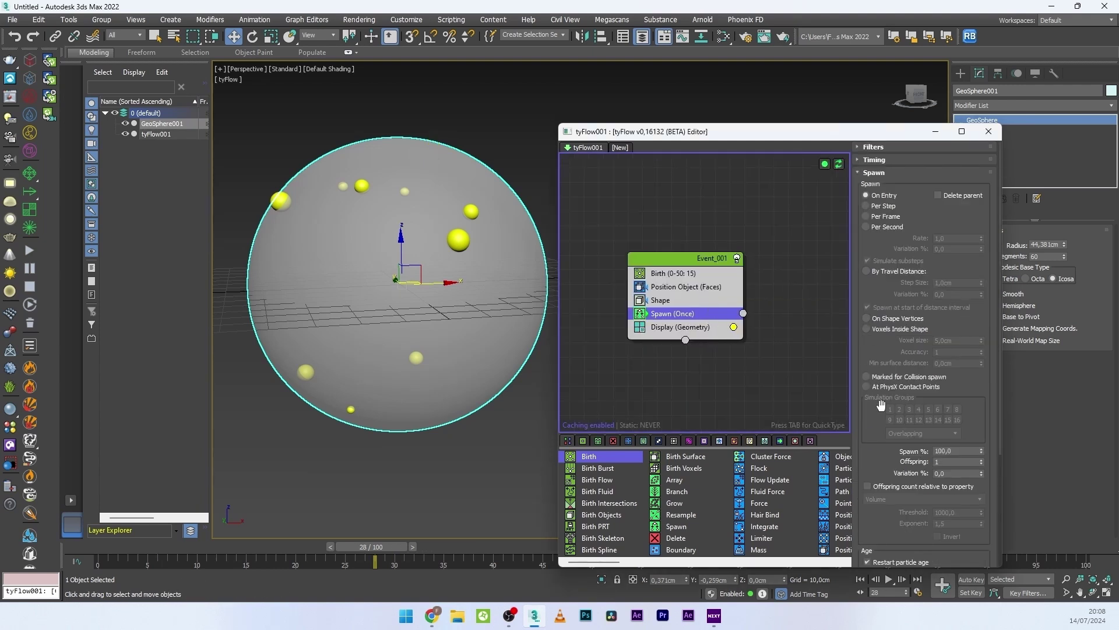
scroll(898, 444, "down", 5)
scroll(927, 262, "up", 1)
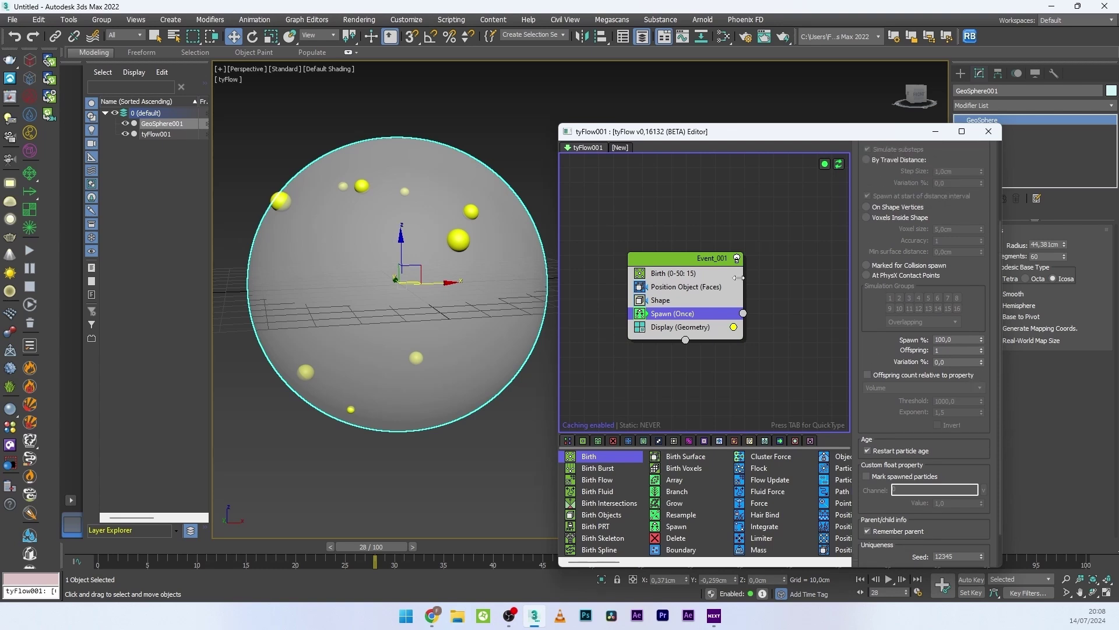
double_click(947, 350)
Create a new event with a Speed operator, connect the Spawn output to it, and scrub to frame 21 to preview
left_click(770, 293)
key("Tab")
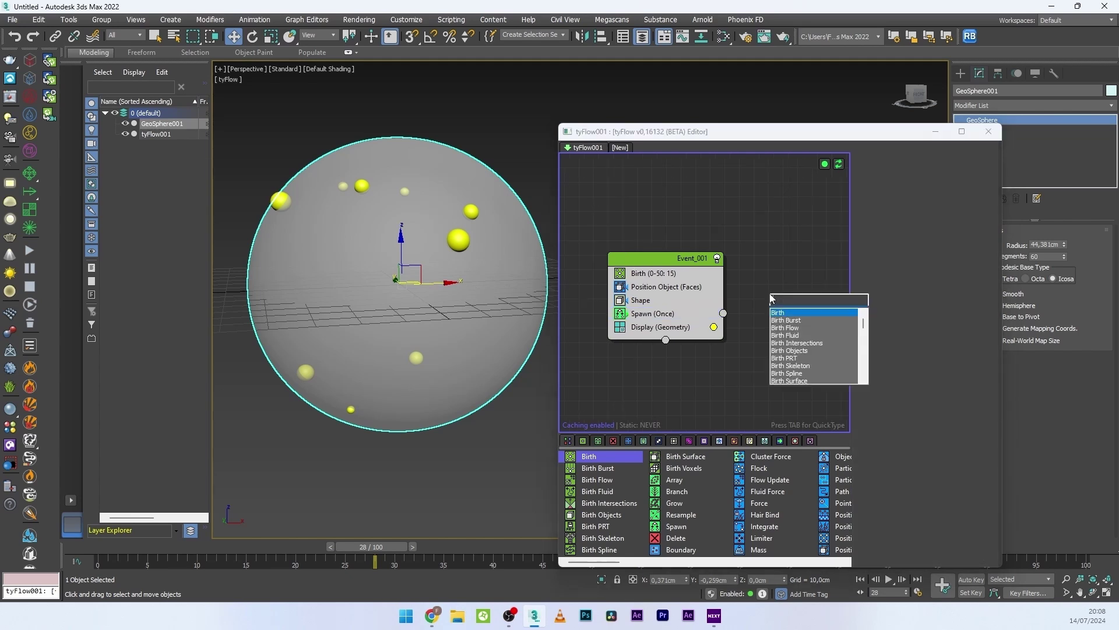
type("spe")
key("Return")
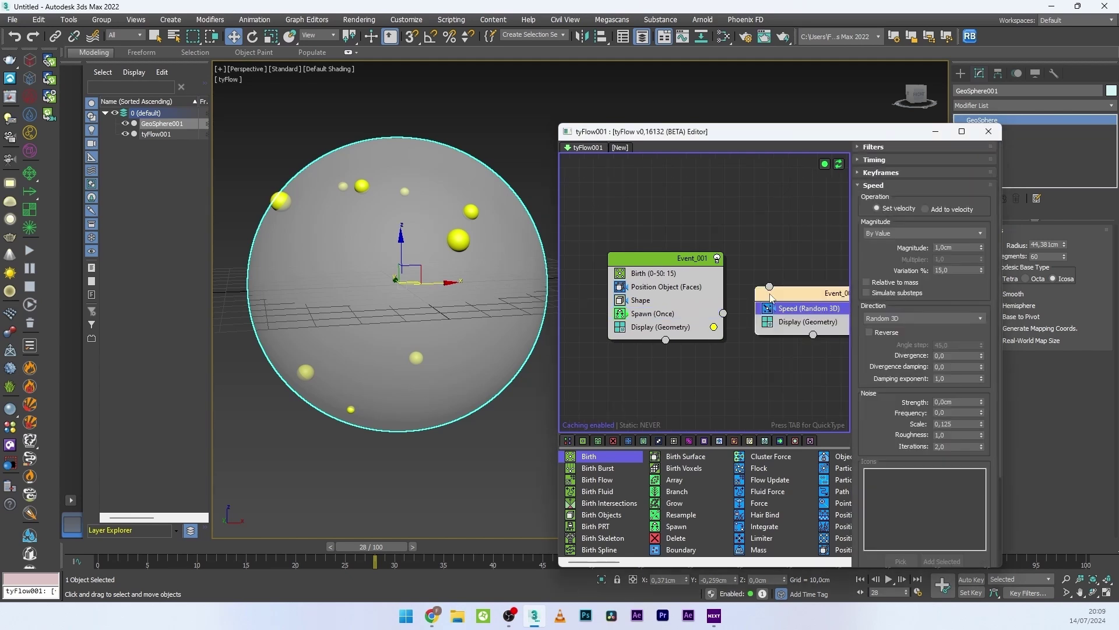
left_click_drag(723, 313, 769, 286)
left_click_drag(104, 546, 411, 520)
middle_click_drag(821, 302, 791, 309)
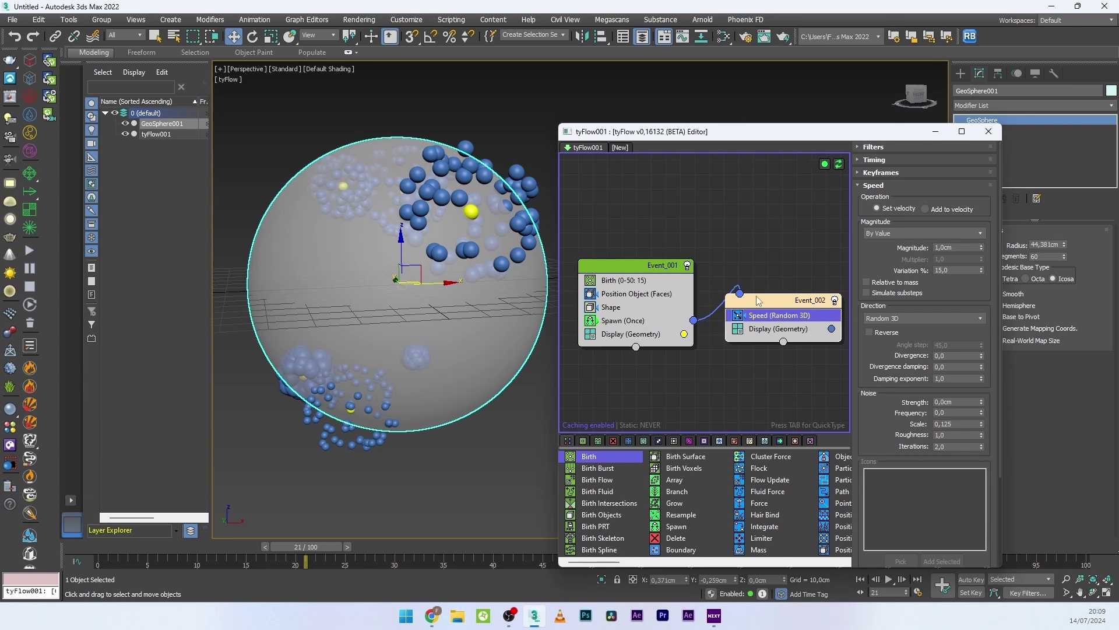
Set the Speed magnitude to 0,3 cm and divergence to 50, and scrub to frame 25 to review the spawned clusters
left_click(966, 248)
type("0,3")
left_click(970, 356)
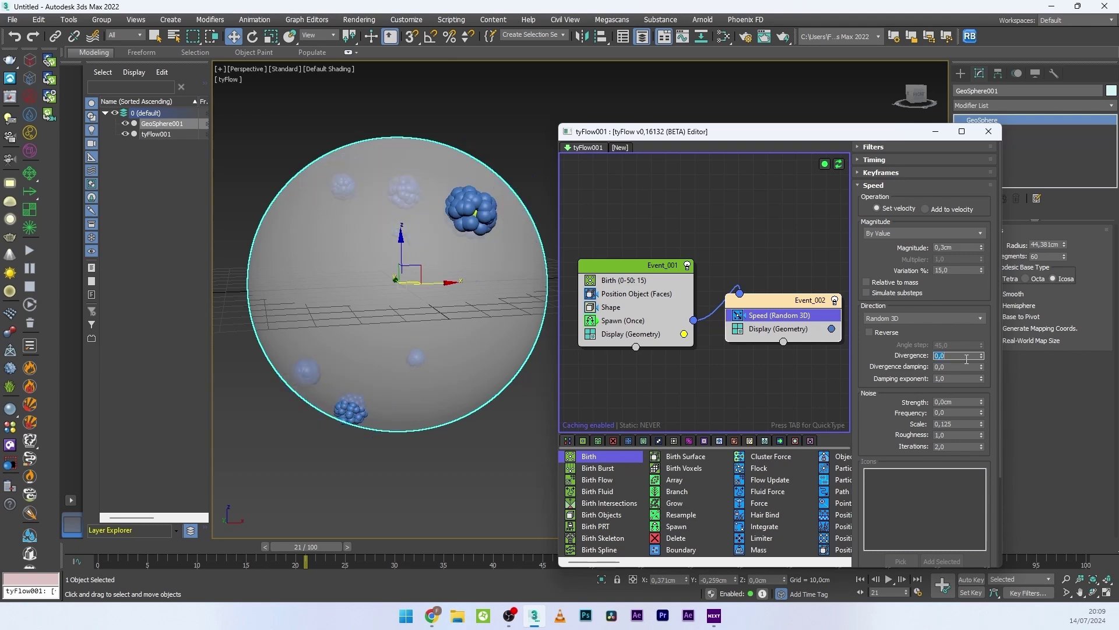
type("50")
key("Return")
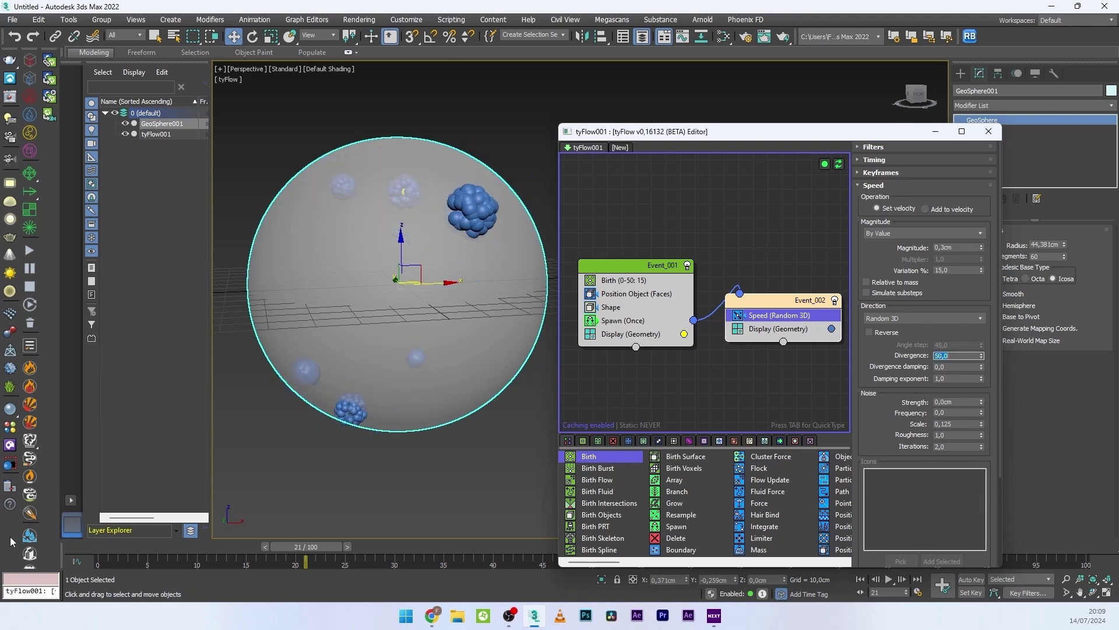
left_click_drag(121, 558, 346, 558)
scroll(621, 252, "down", 1)
key("w")
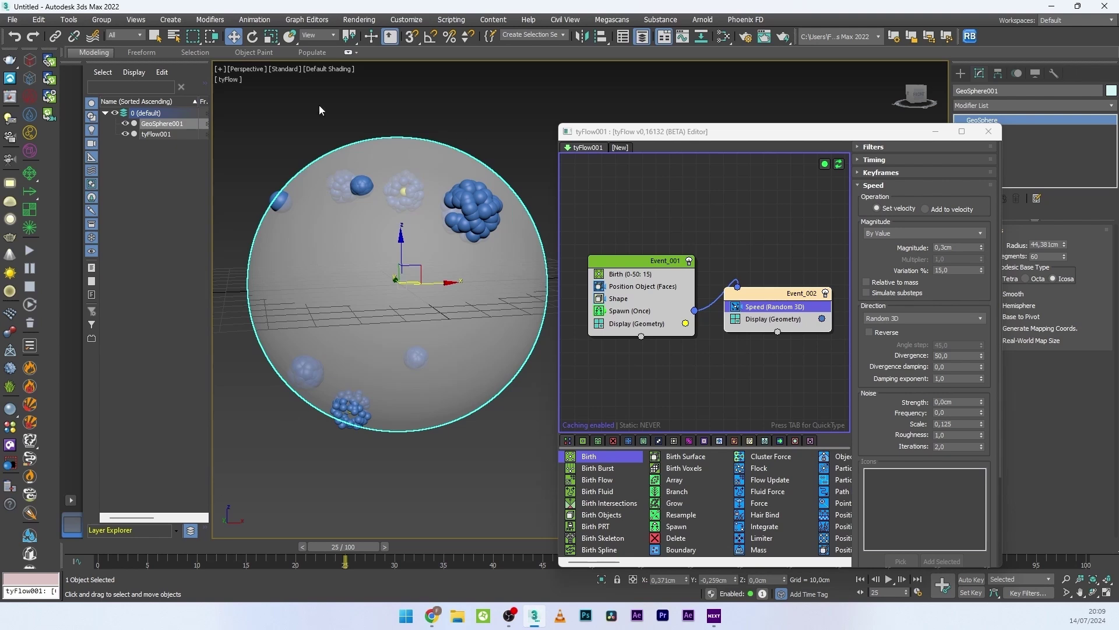
Enable the Position Object operator's surface offset and set its minimum to -5 cm
left_click(666, 291)
scroll(898, 350, "down", 3)
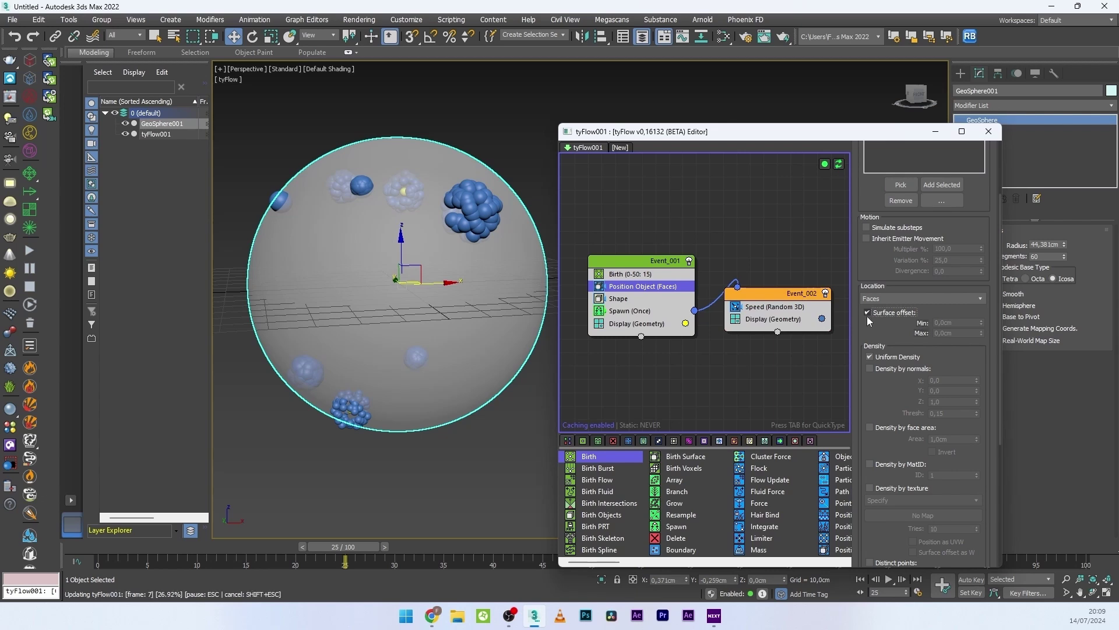
left_click(868, 313)
left_click(958, 323)
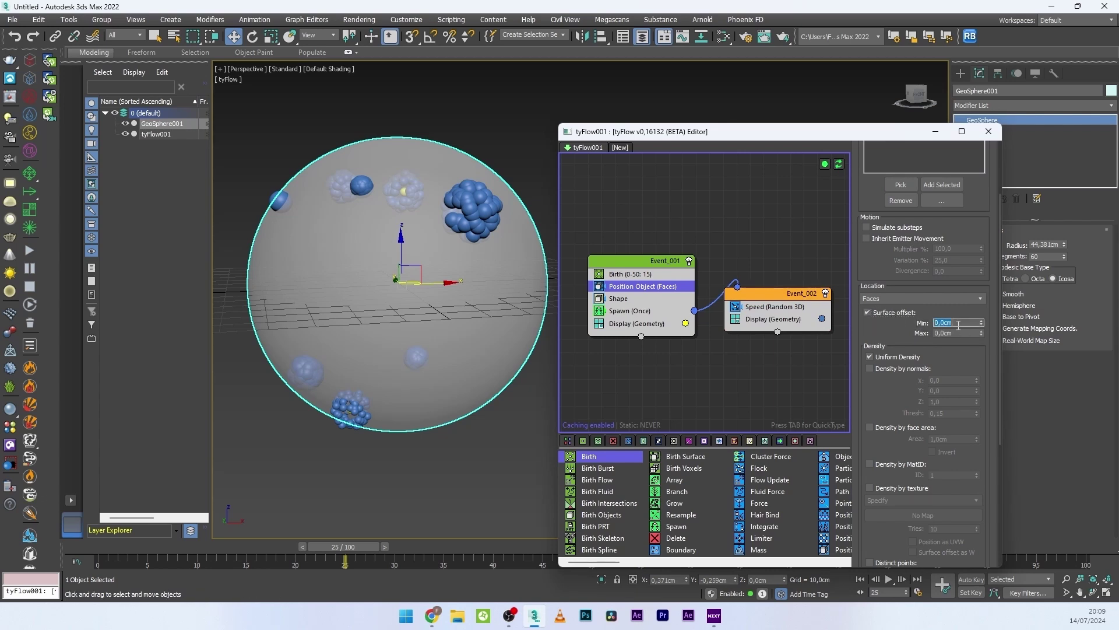
key("BackSpace")
type("-4")
key("Return")
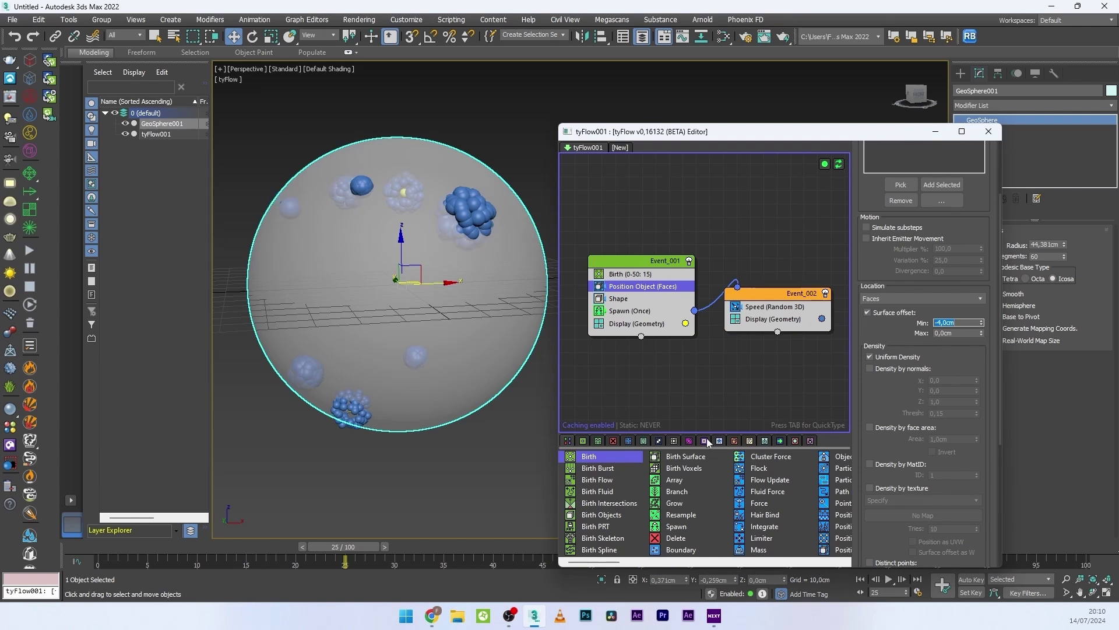
type("-5")
key("Return")
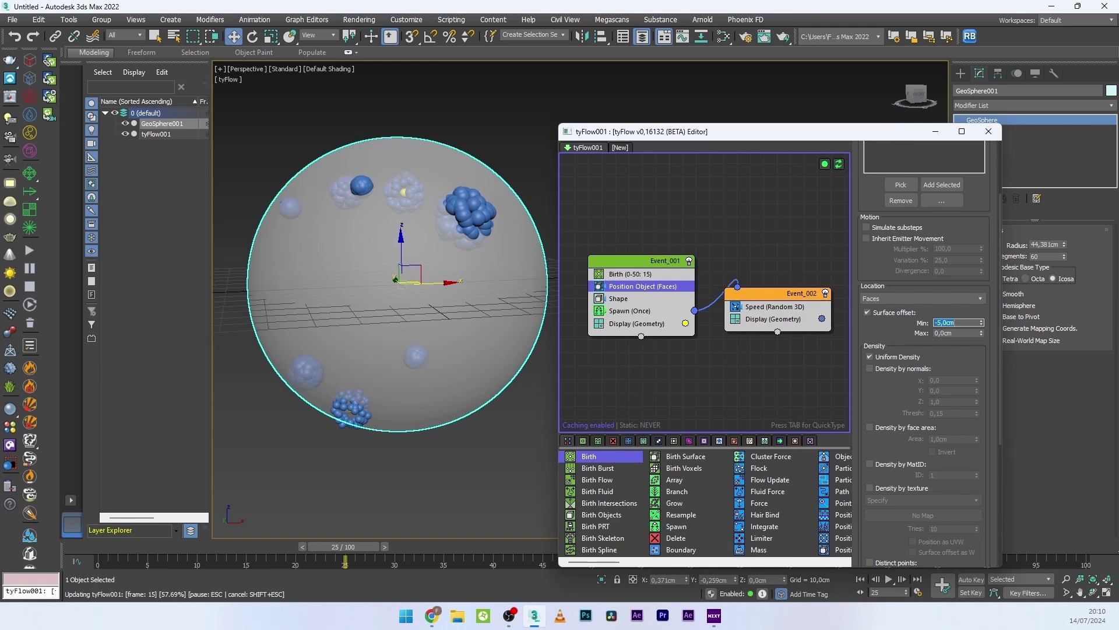
Set the maximum surface offset to -1 cm and scrub the timeline up to frame 25 to preview the result
left_click(957, 333)
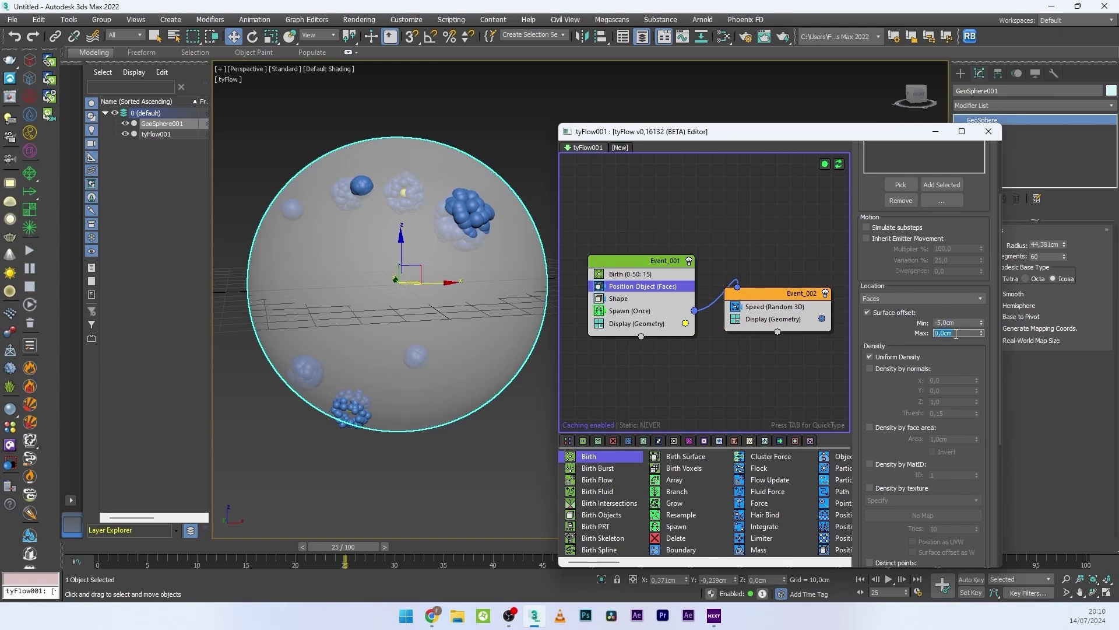
type("-1")
key("Return")
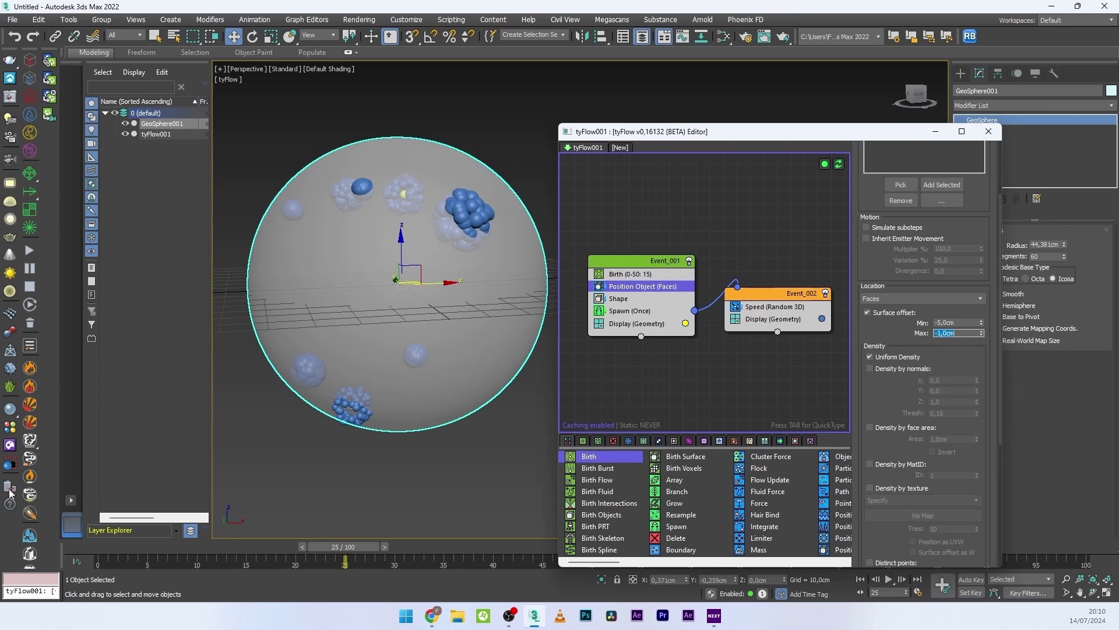
left_click_drag(106, 545, 344, 545)
key("w")
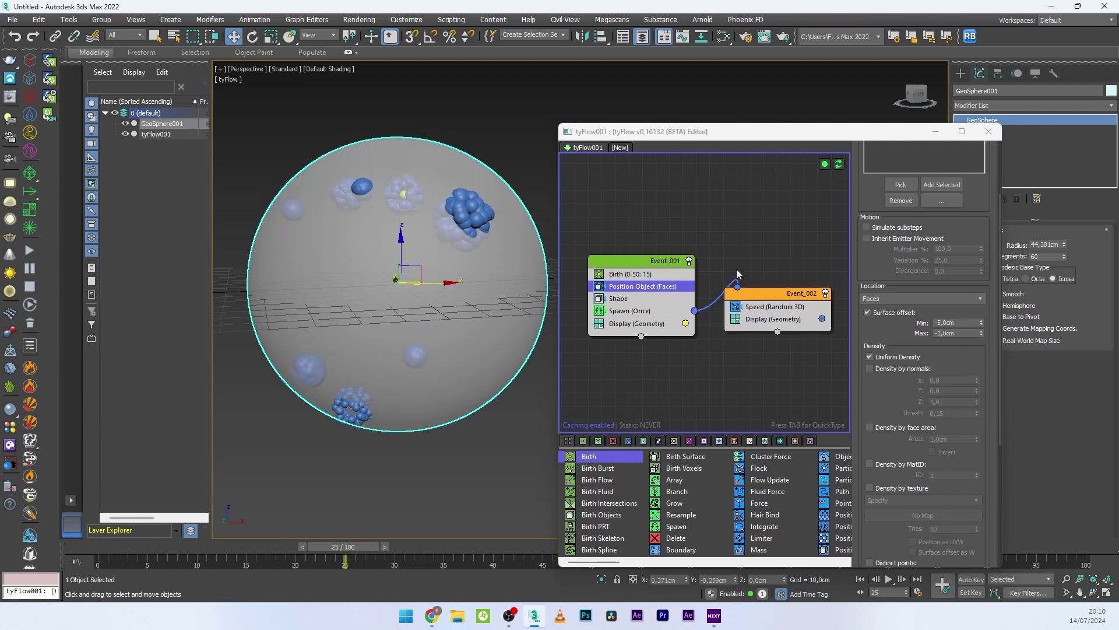
Create a Time Test operator in a new event and move it into Event_001 between Spawn and Display
left_click(771, 306)
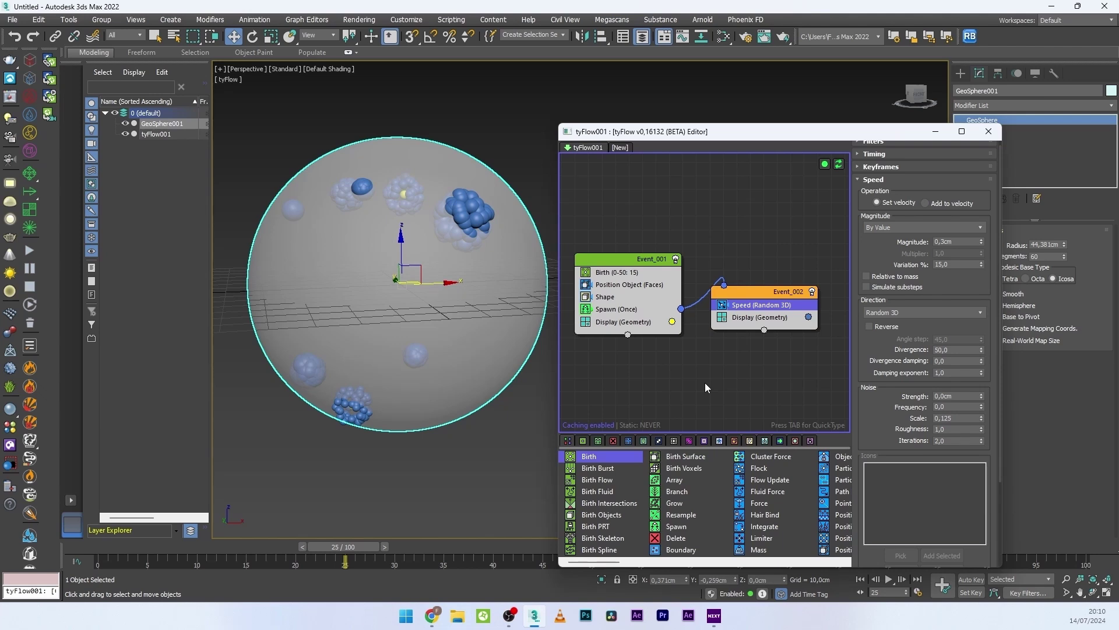
left_click(705, 382)
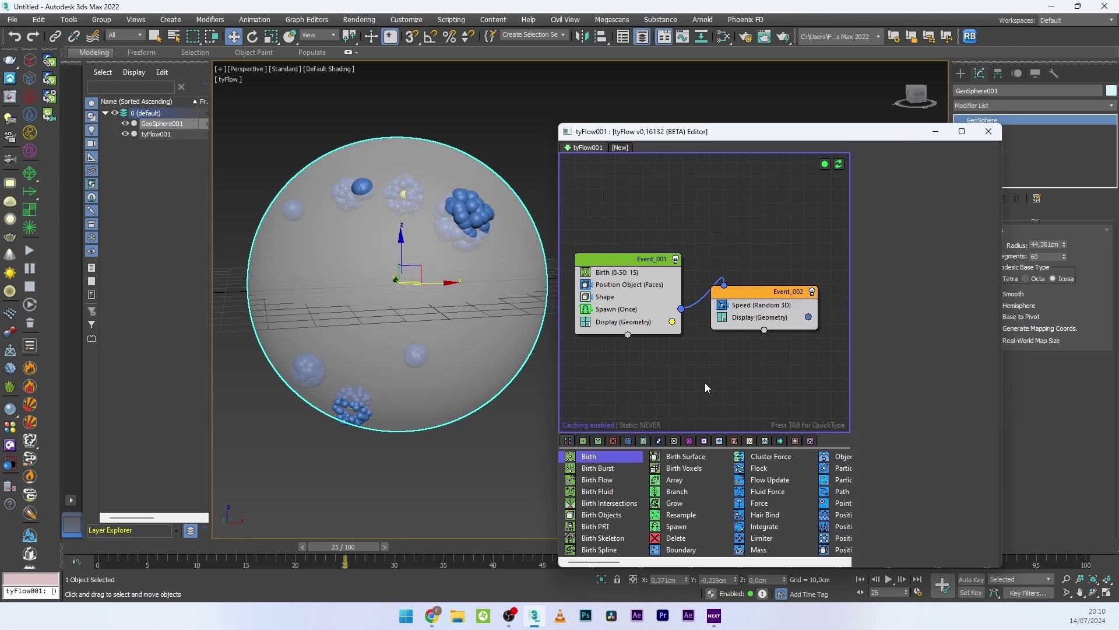
key("Tab")
type("time")
key("Return")
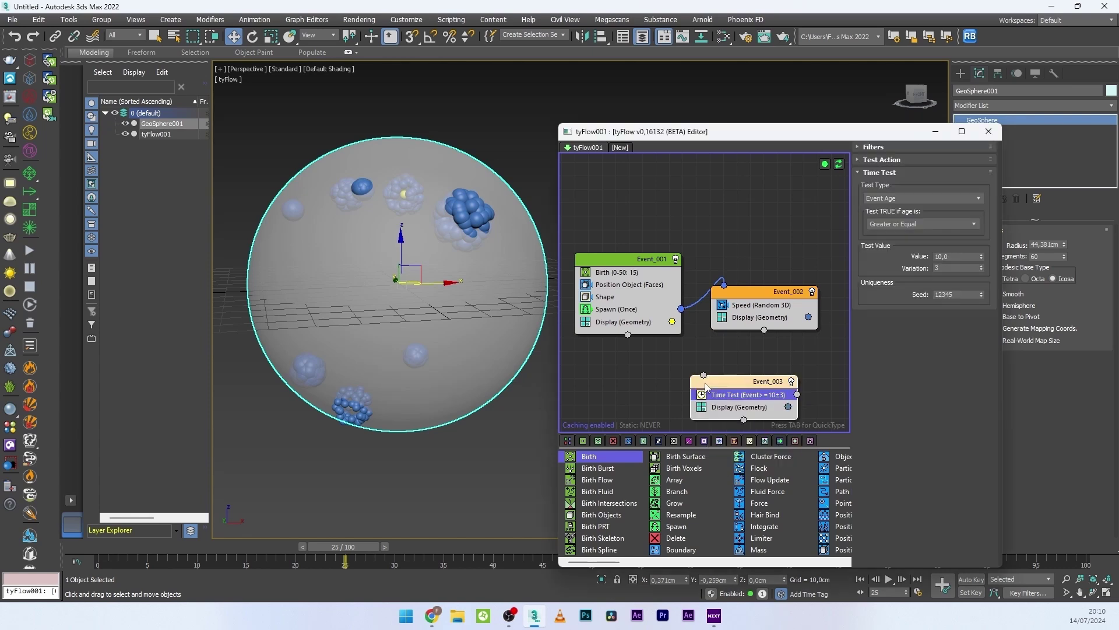
left_click_drag(719, 390, 638, 319)
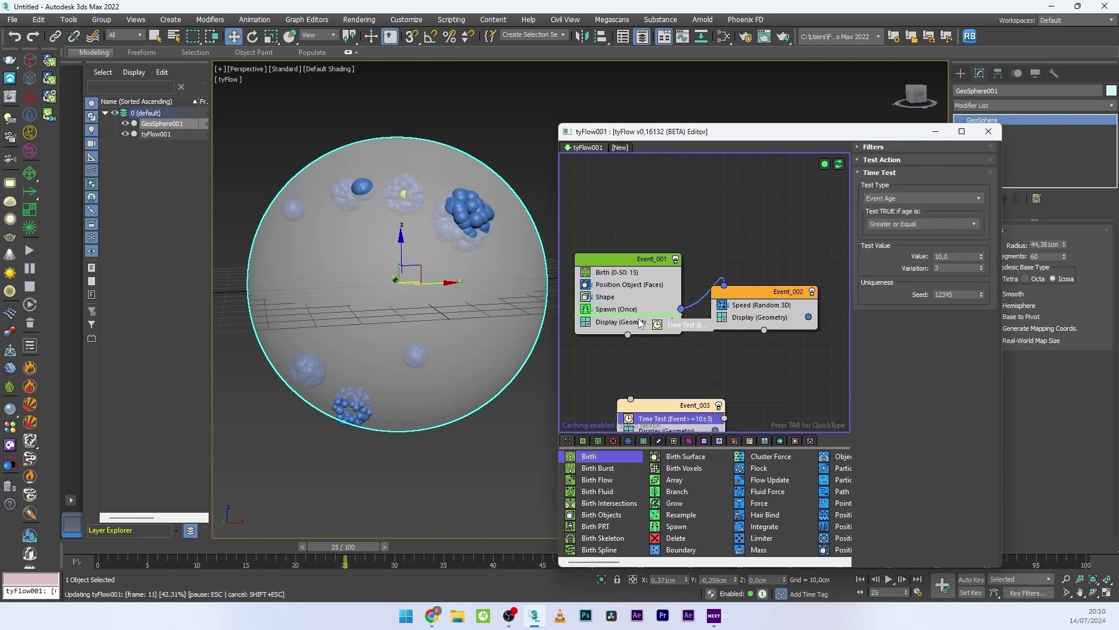
Copy the Time Test from Event_001 and paste it as an instance above Speed in Event_002
right_click(638, 318)
left_click(768, 306)
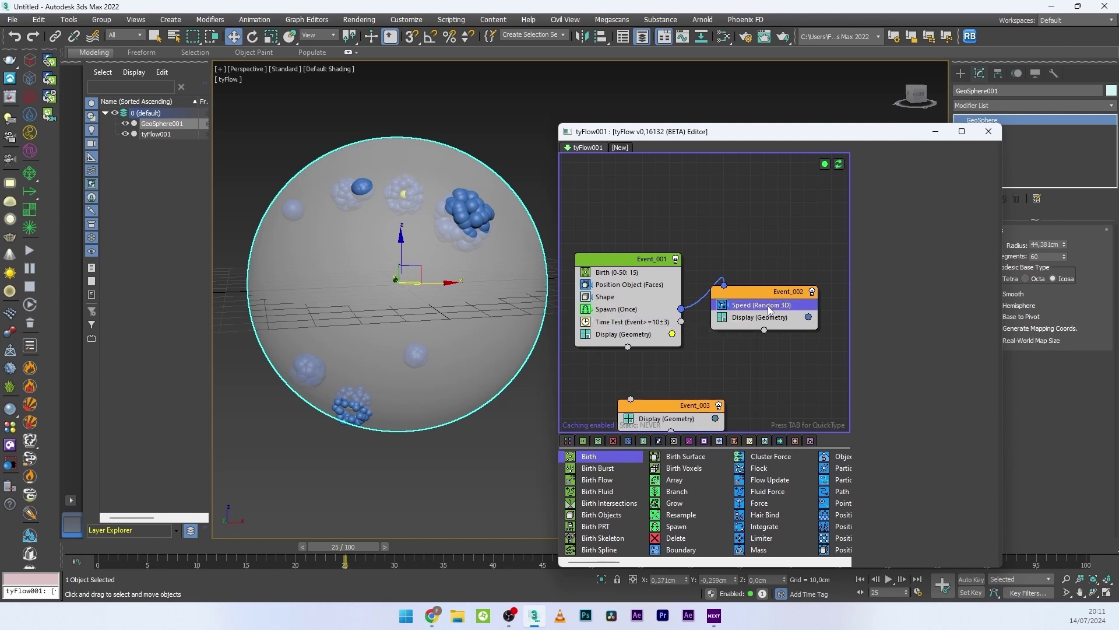
right_click(769, 306)
left_click(798, 331)
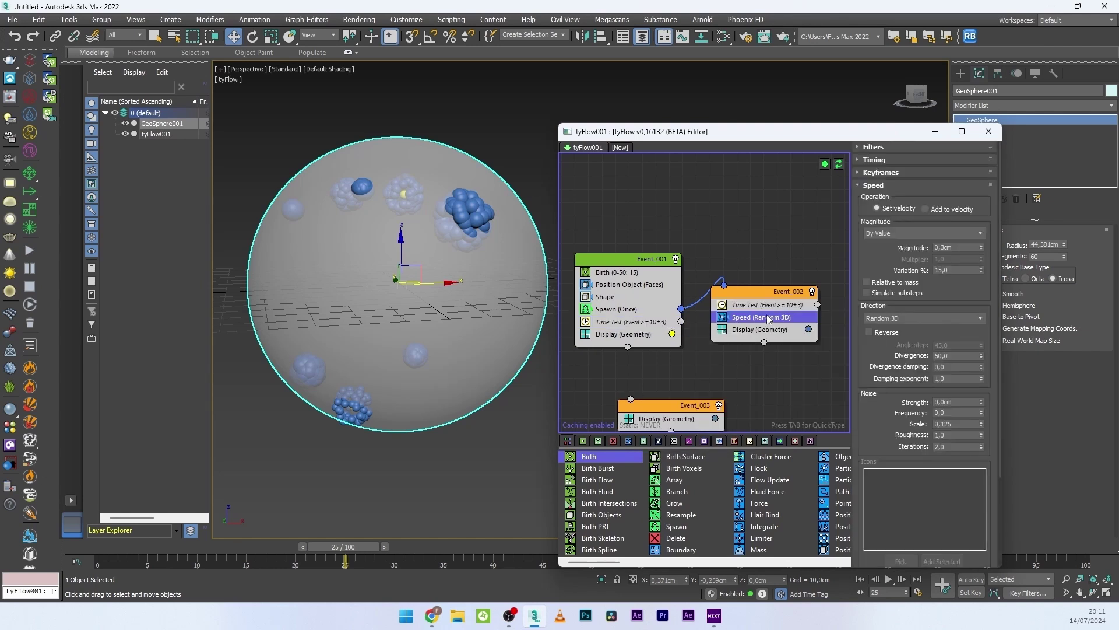
left_click(735, 344)
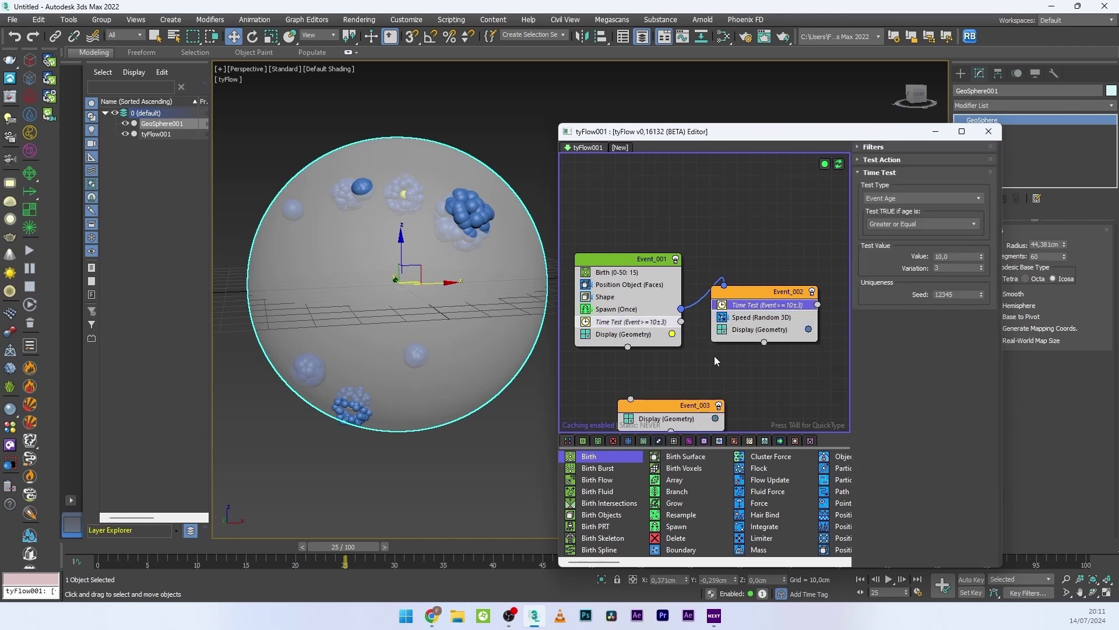
Create a Delete operator in a new event and connect the Time Tests of Event_001 and Event_002 to it
middle_click_drag(715, 355, 695, 336)
key("Tab")
type("de")
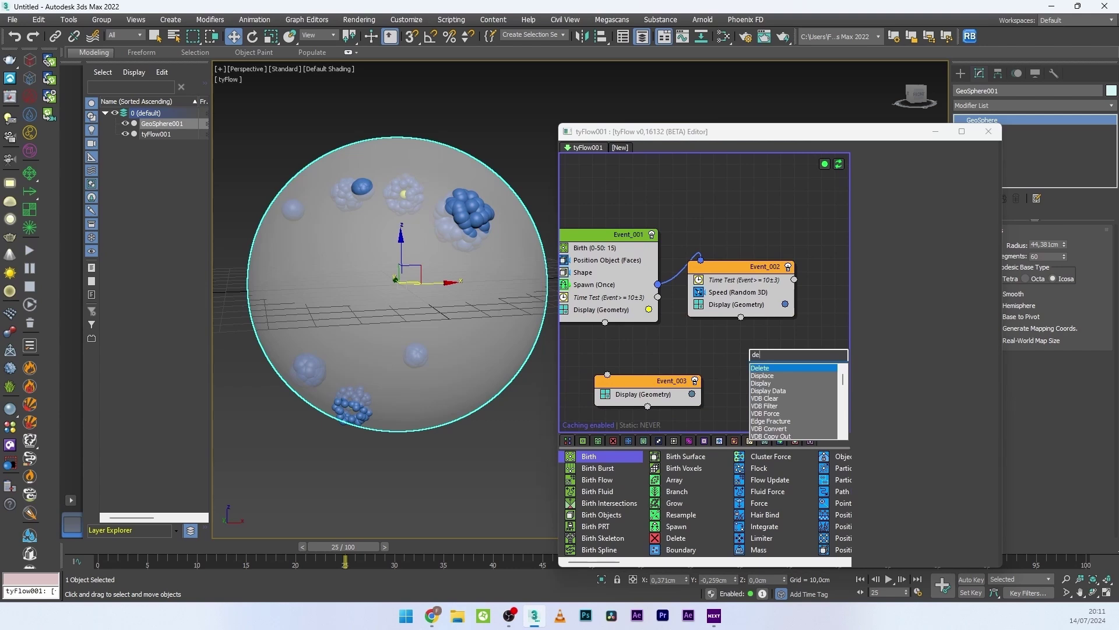
type("lete")
key("Return")
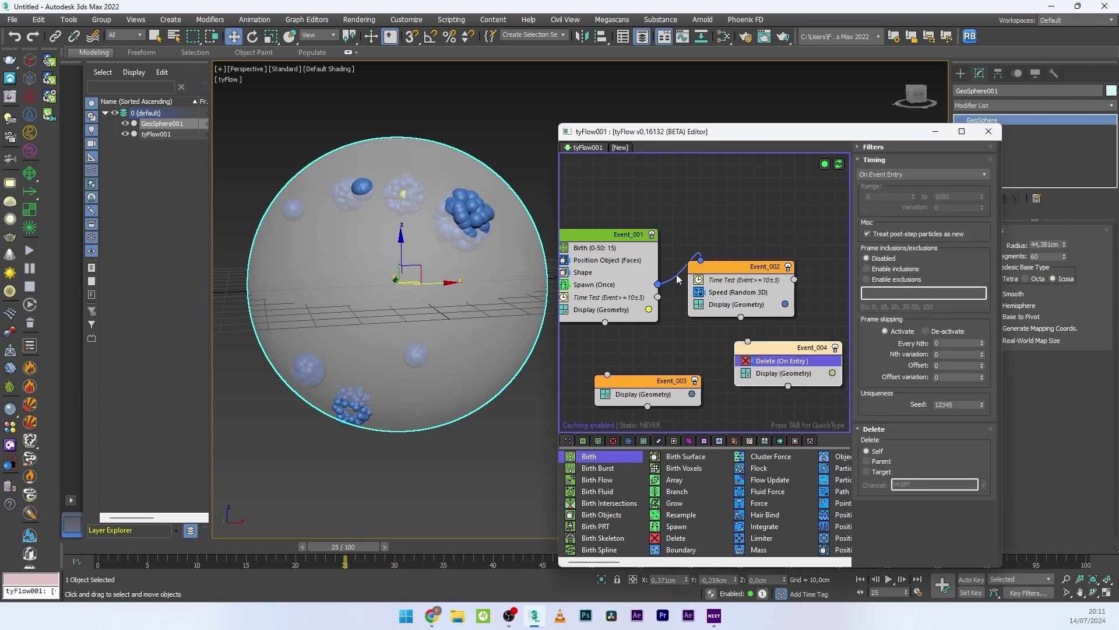
left_click_drag(743, 340, 748, 341)
left_click_drag(794, 281, 753, 366)
Set the instanced Time Test's value to 12 and scrub the timeline to frame 27 to preview the result
left_click(773, 281)
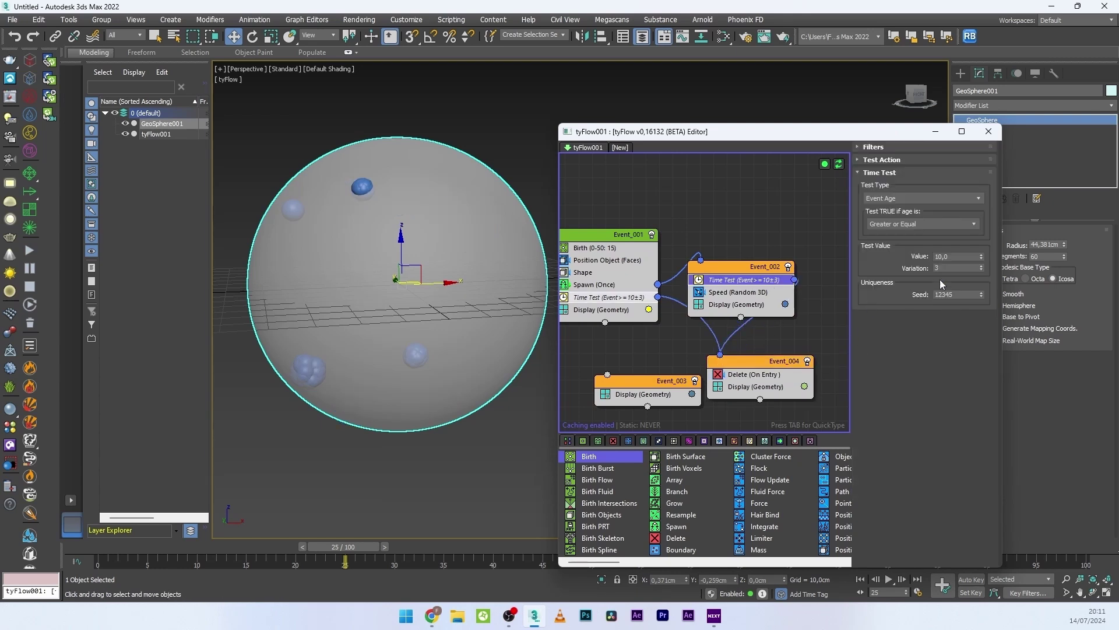
left_click(968, 255)
key("Return")
left_click_drag(99, 547, 365, 562)
key("w")
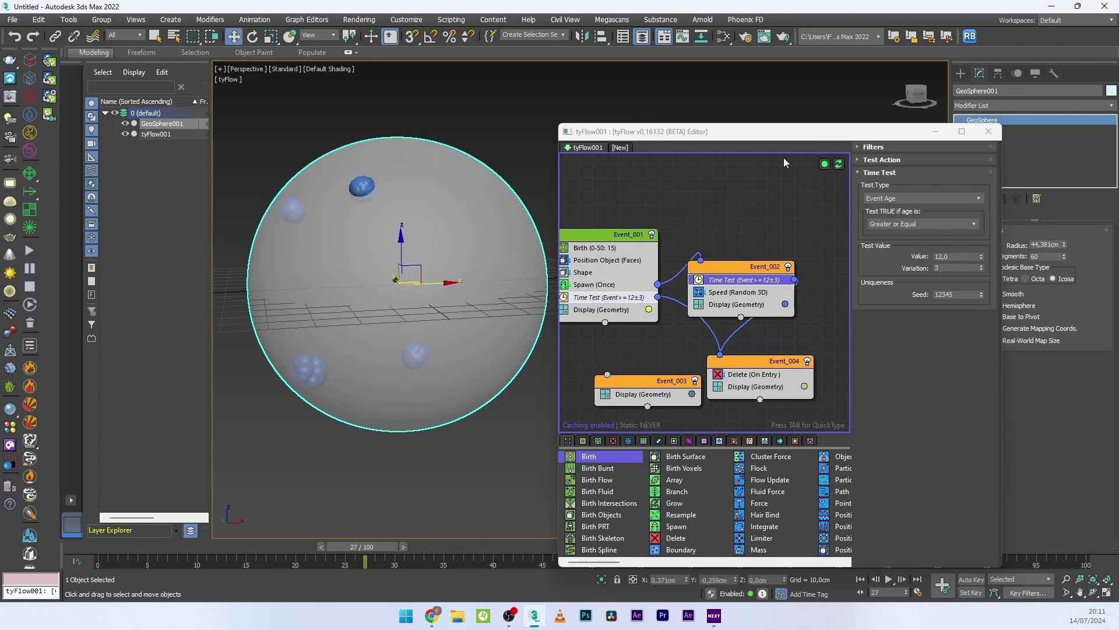
Set the Speed operator's magnitude to 0.4 cm and variation to 25%, and preview the particles up to frame 37
left_click(734, 292)
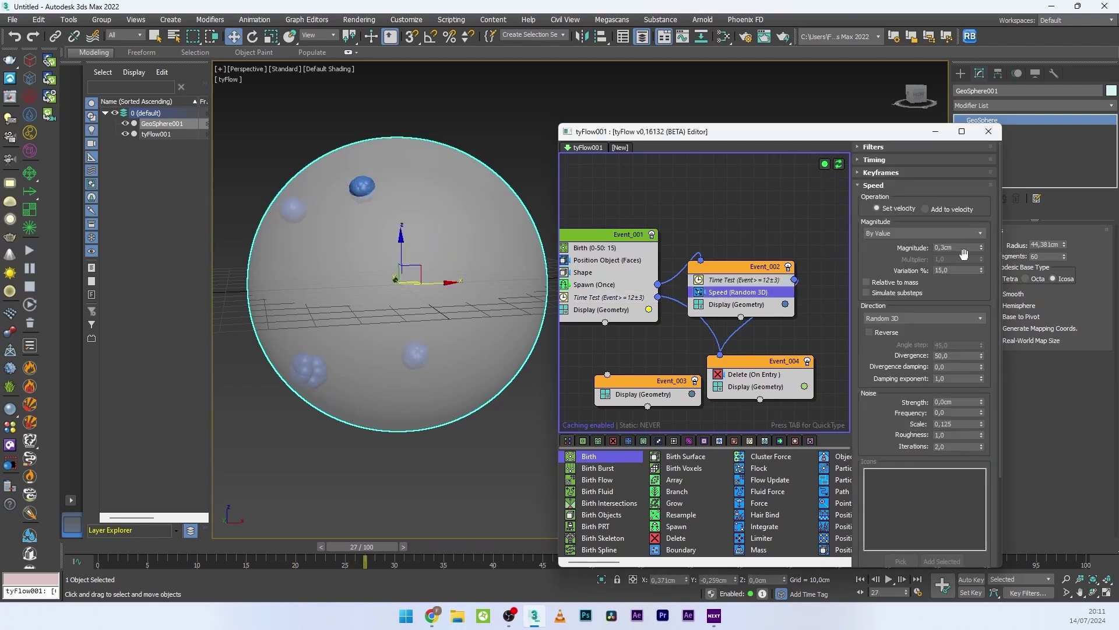
left_click(965, 248)
key("Return")
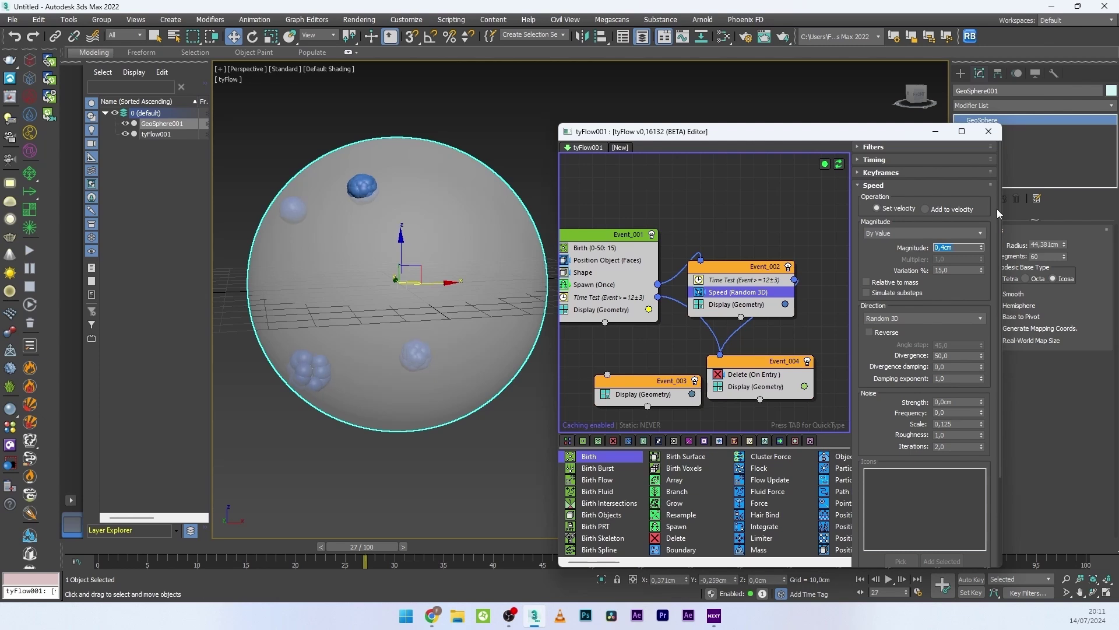
left_click(955, 270)
left_click_drag(383, 547, 552, 548)
key("w")
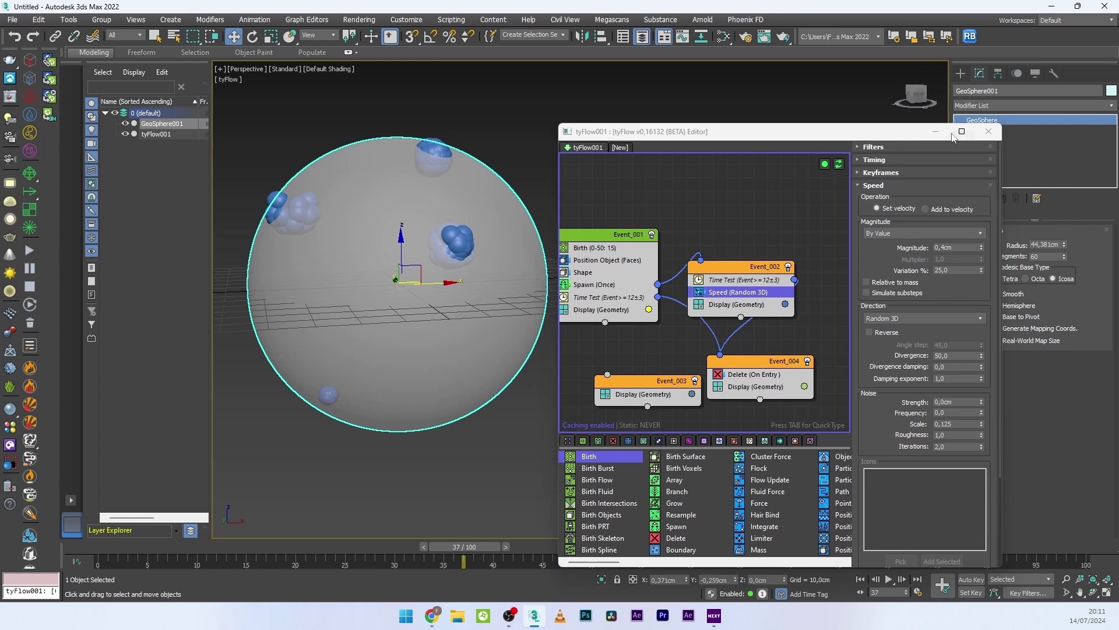
Close the tyFlow editor and enable the particle interface of tyFlow001, with the legacy interface included
left_click(988, 131)
left_click(132, 148)
left_click(155, 135)
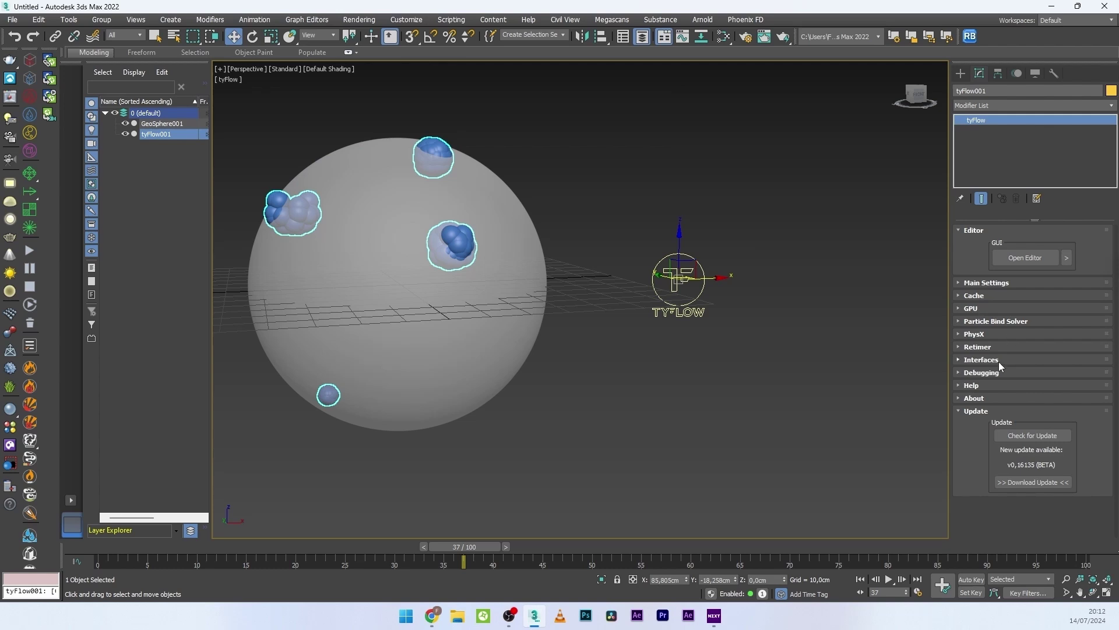
left_click(987, 359)
scroll(973, 426, "down", 3)
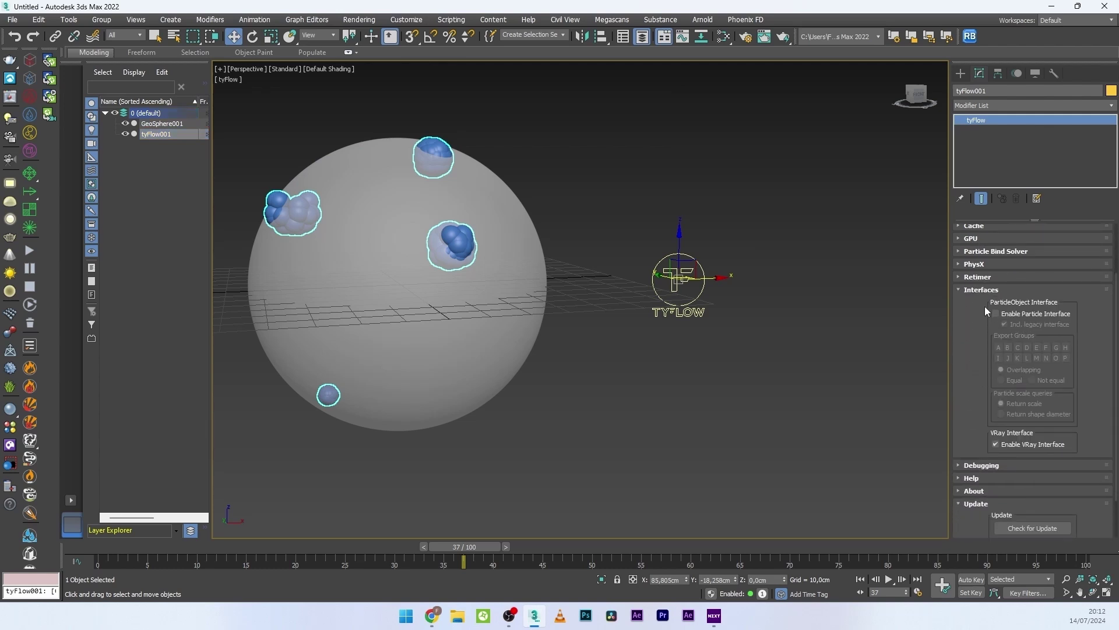
left_click(1020, 314)
left_click(1005, 324)
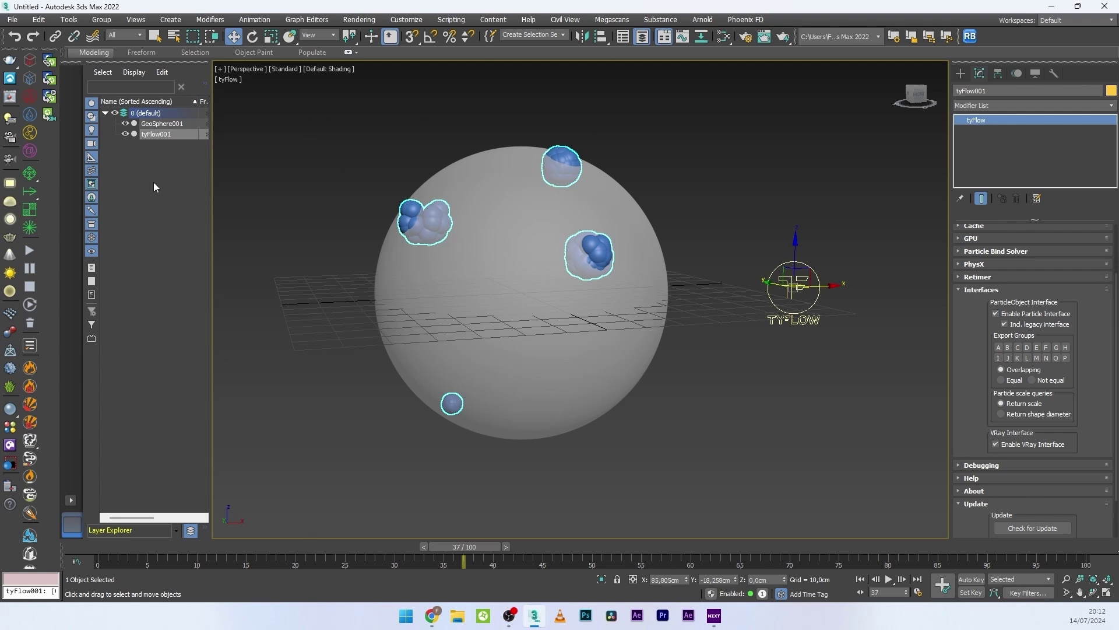
Draw a Phoenix FireSmokeSim grid of about 148 x 163 x 84 cm around the sphere
middle_click_drag(525, 291, 583, 274, "alt")
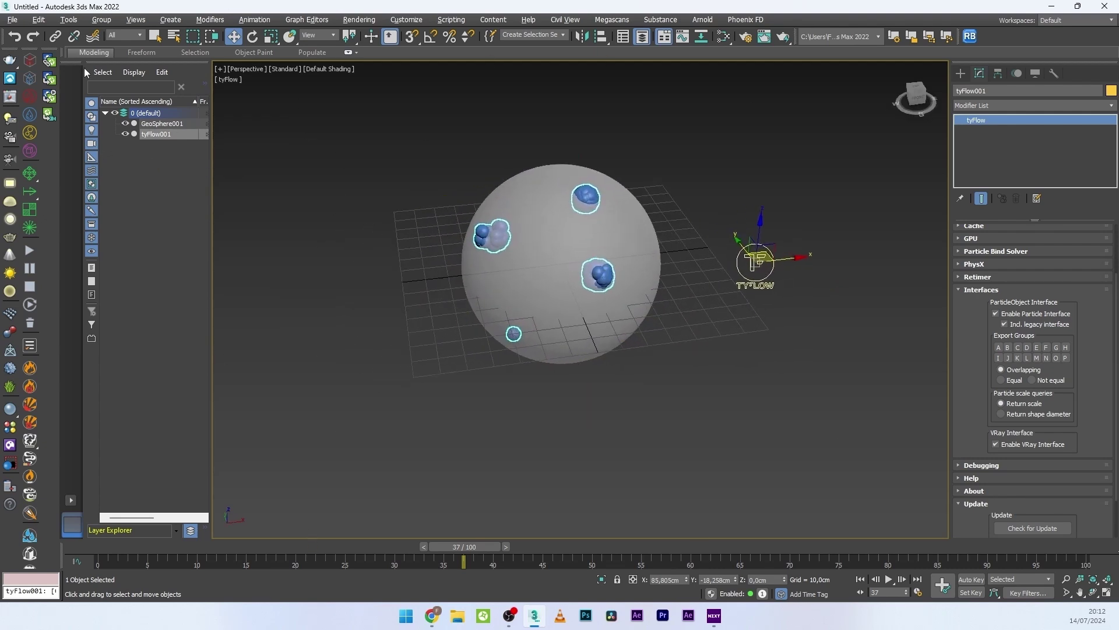
left_click(32, 62)
mouse_move(379, 205)
left_mouse_down()
mouse_move(431, 313)
mouse_move(749, 367)
mouse_move(785, 352)
left_mouse_up()
left_click(708, 167)
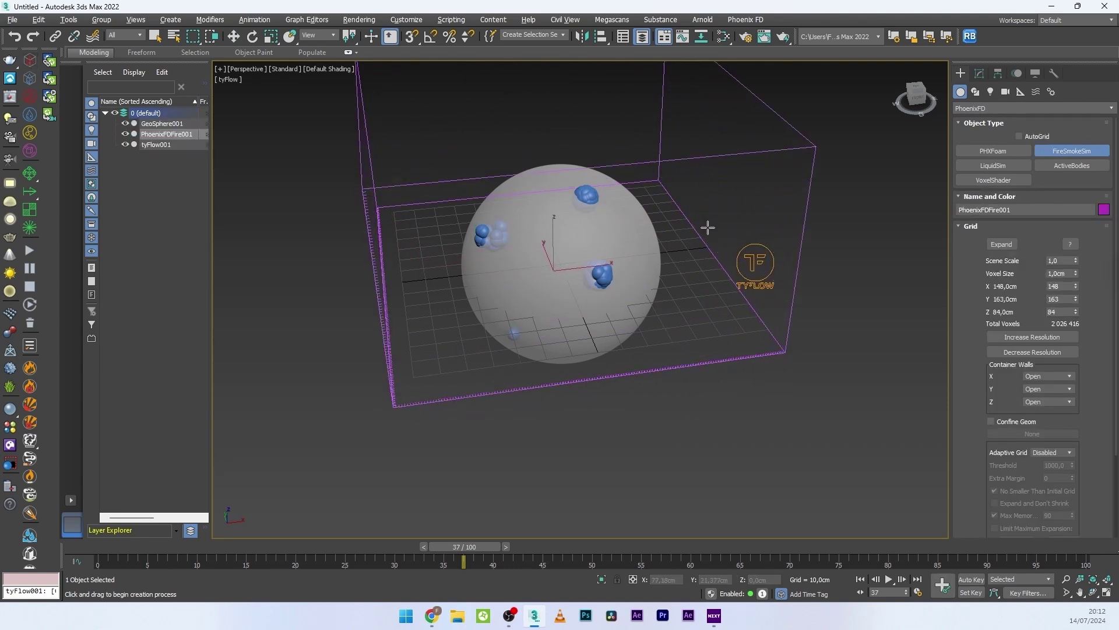
Lower the fire/smoke grid to about Z -38 cm in the Front view and bring up its parameters for editing
key("f")
key("w")
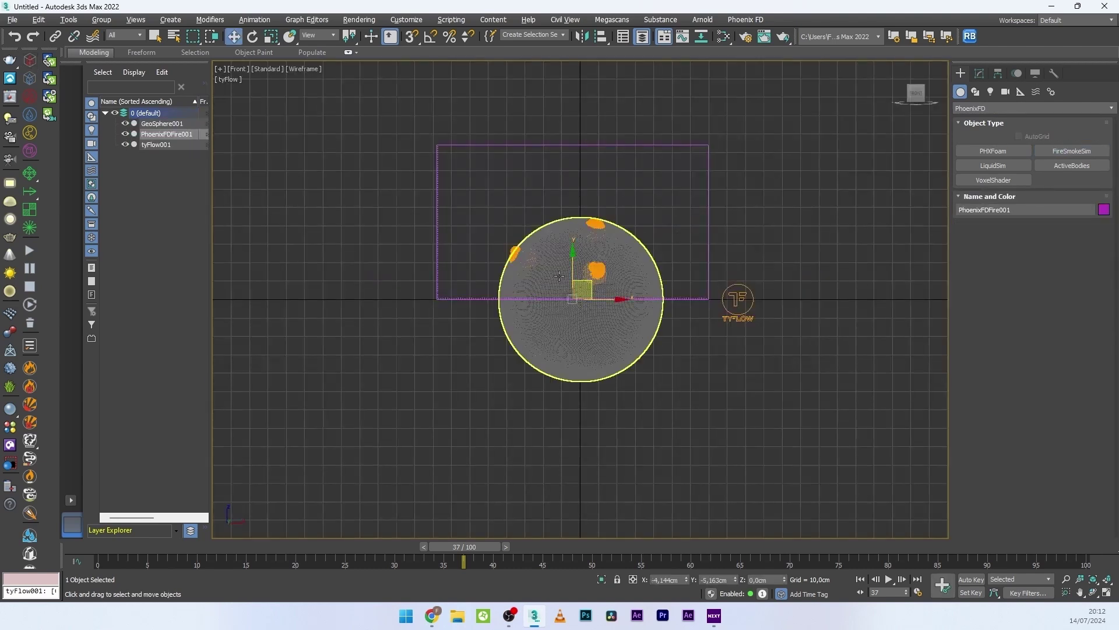
left_click_drag(572, 268, 572, 339)
left_click(982, 72)
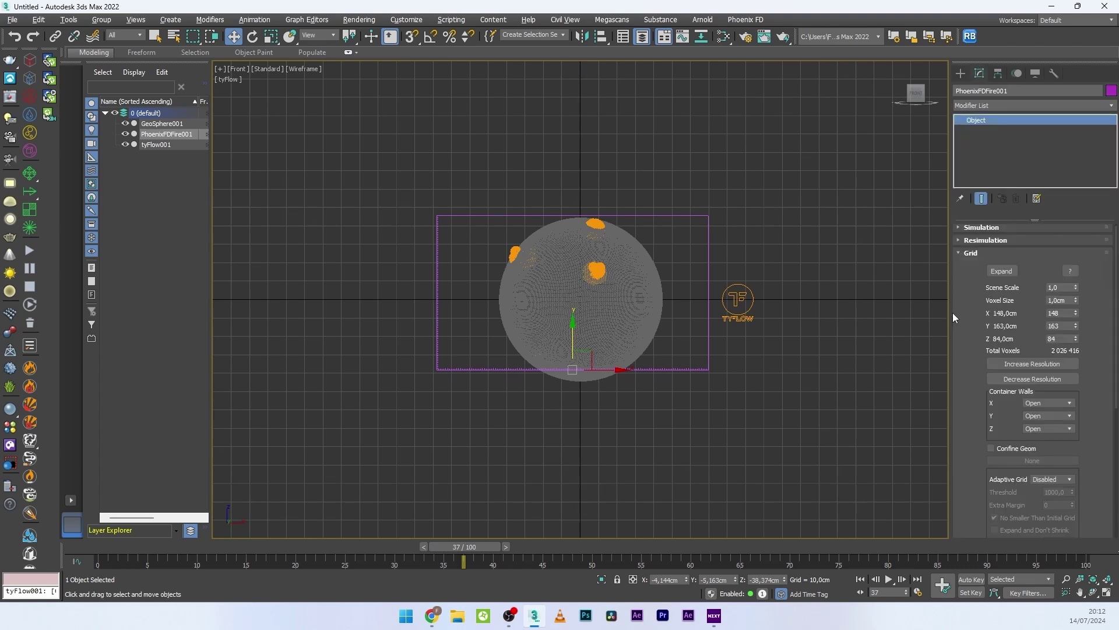
Set the grid size to 260 in X, Y and Z and lower the grid to about Z -115 cm
double_click(1063, 313)
type("260")
double_click(1063, 326)
type("26")
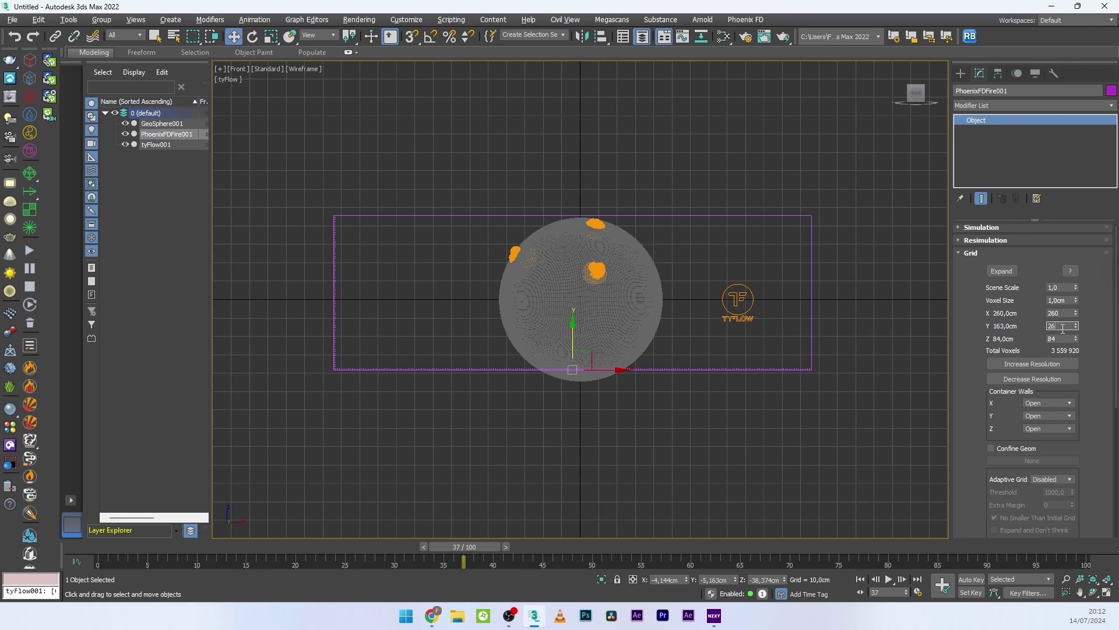
type("0")
double_click(1062, 338)
type("260")
key("Return")
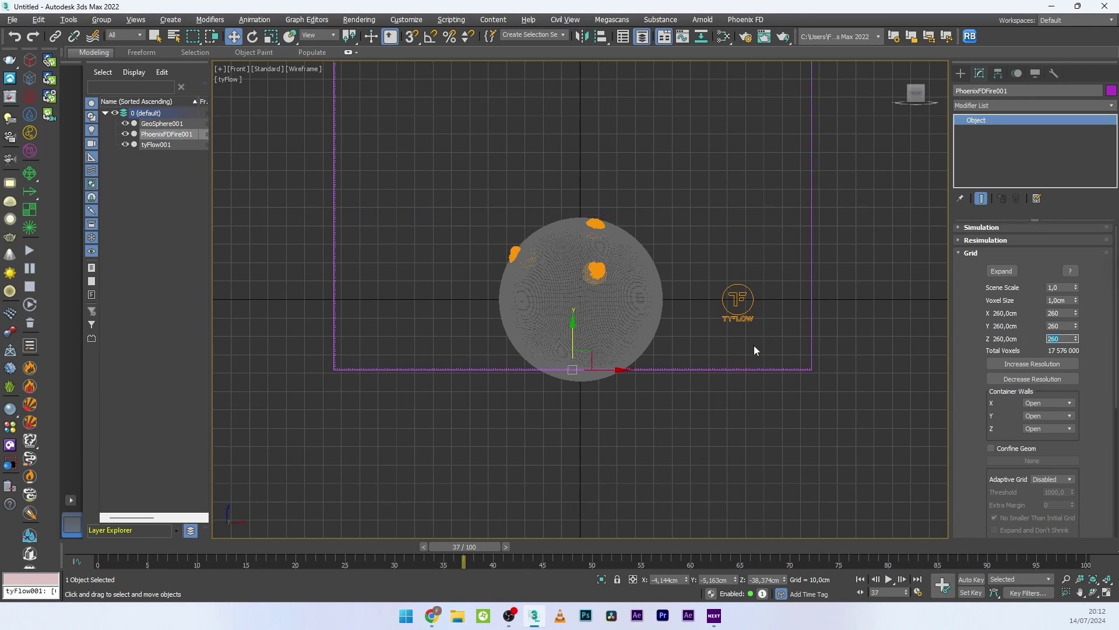
left_click_drag(575, 335, 581, 476)
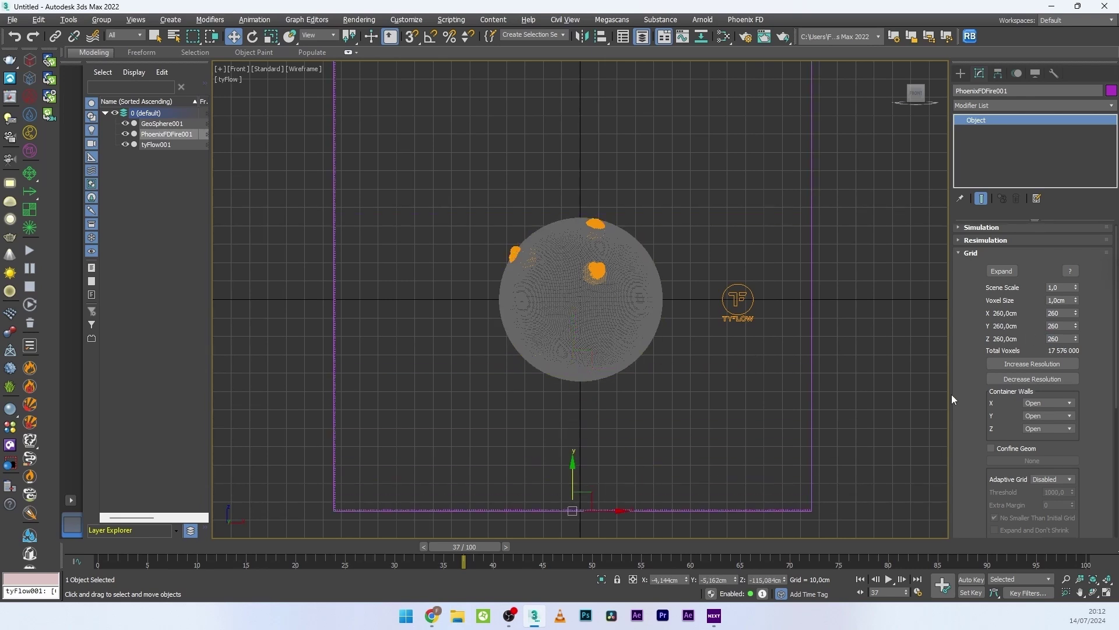
Set the fire/smoke grid size to 150 in X, Y and Z
double_click(1070, 314)
double_click(1067, 326)
double_click(1065, 338)
type("150")
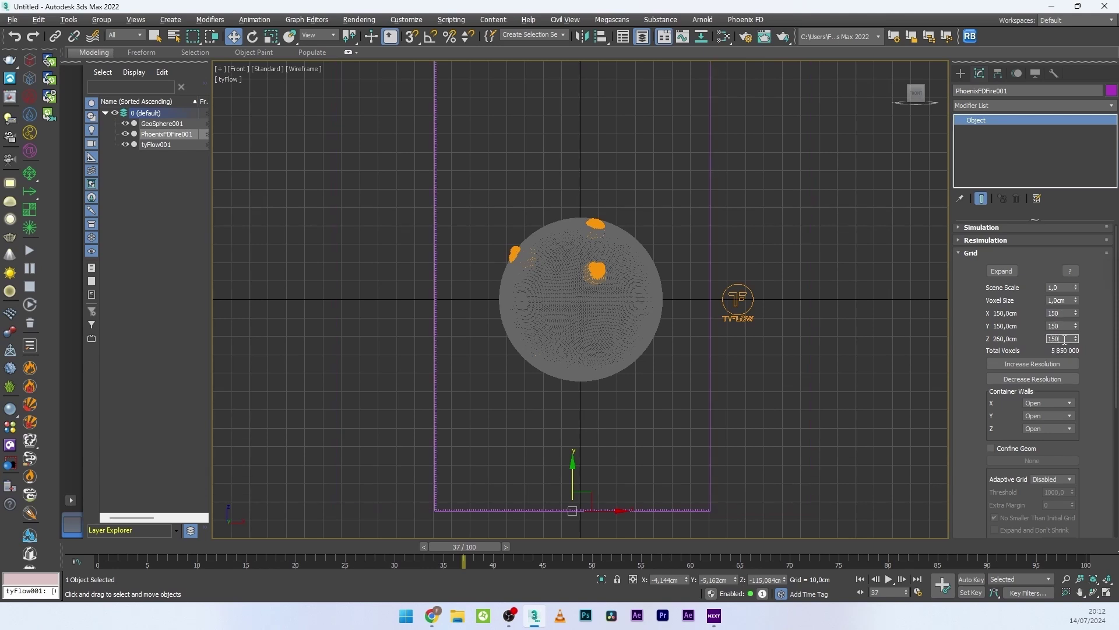
key("Return")
Raise the grid to about Z -74 cm and shift it to about X -5.4 cm so it encloses the sphere
left_click_drag(582, 477, 593, 403)
key("t")
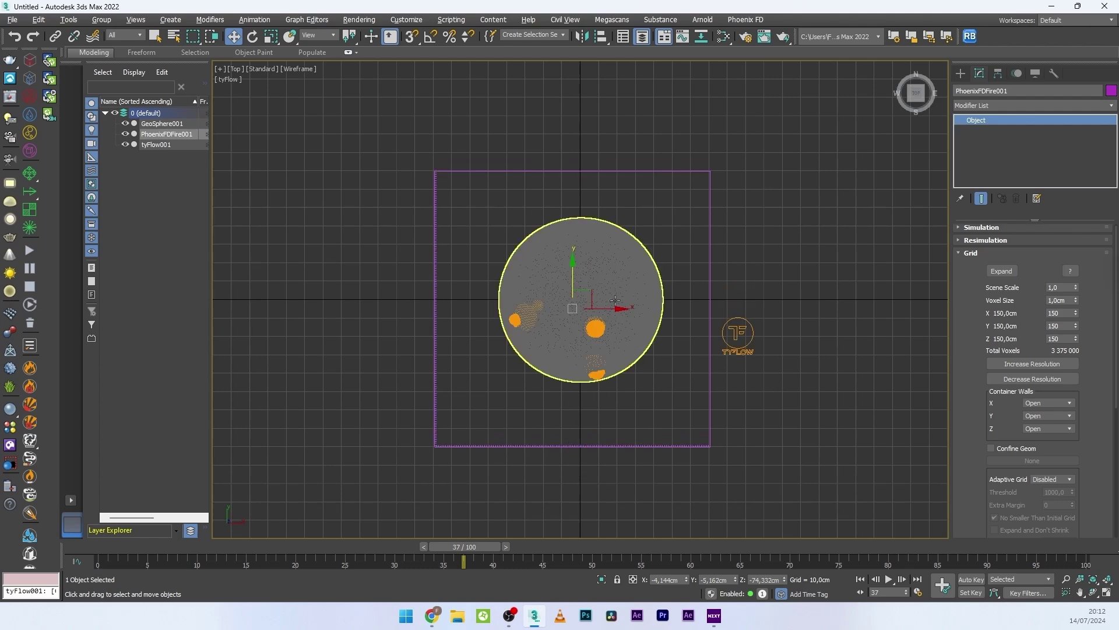
key("l")
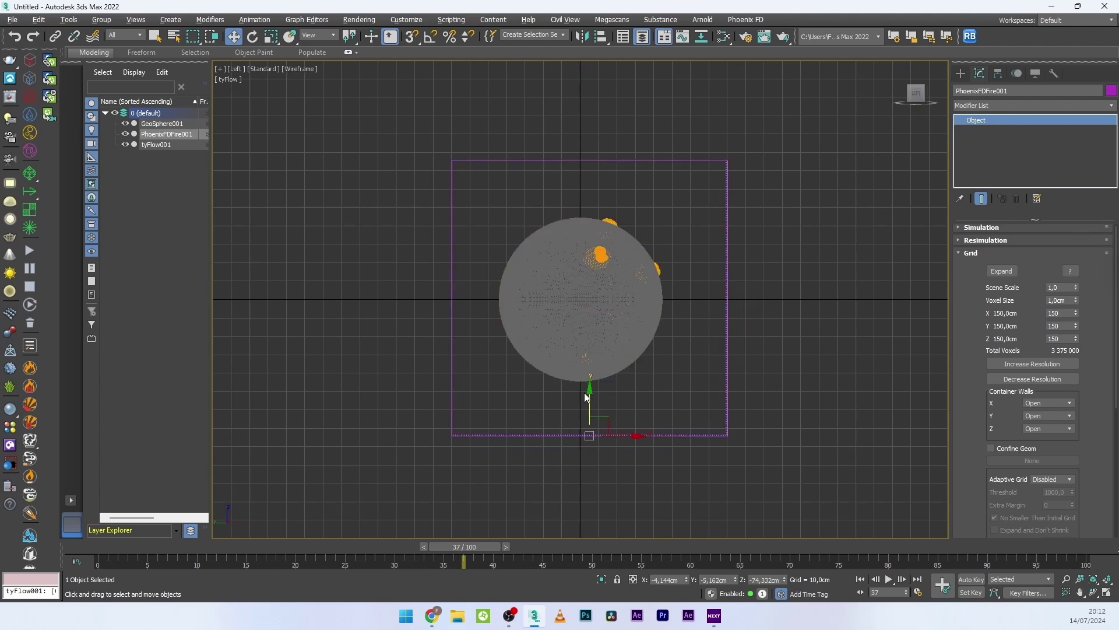
key("f")
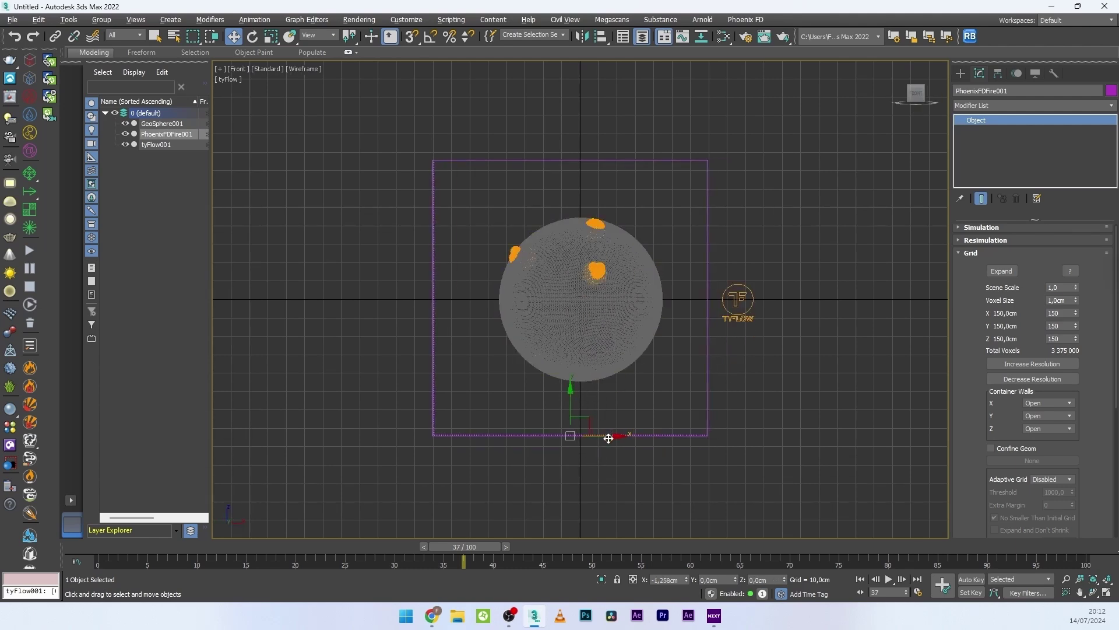
key("p")
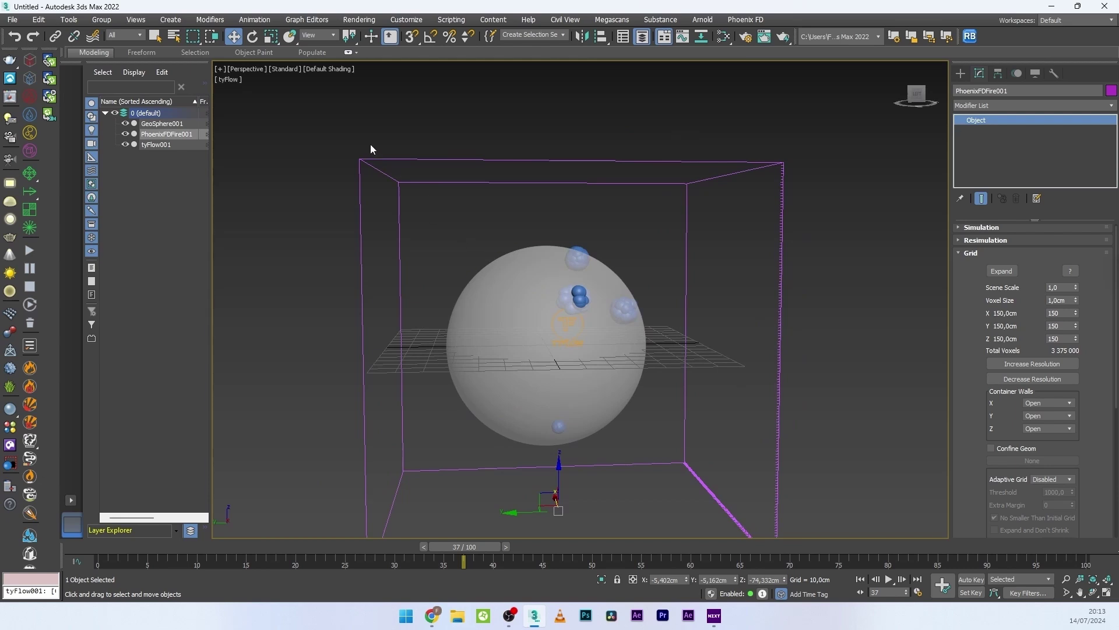
Disable Gravity in the fire/smoke simulator's Dynamics settings
scroll(629, 257, "up", 3)
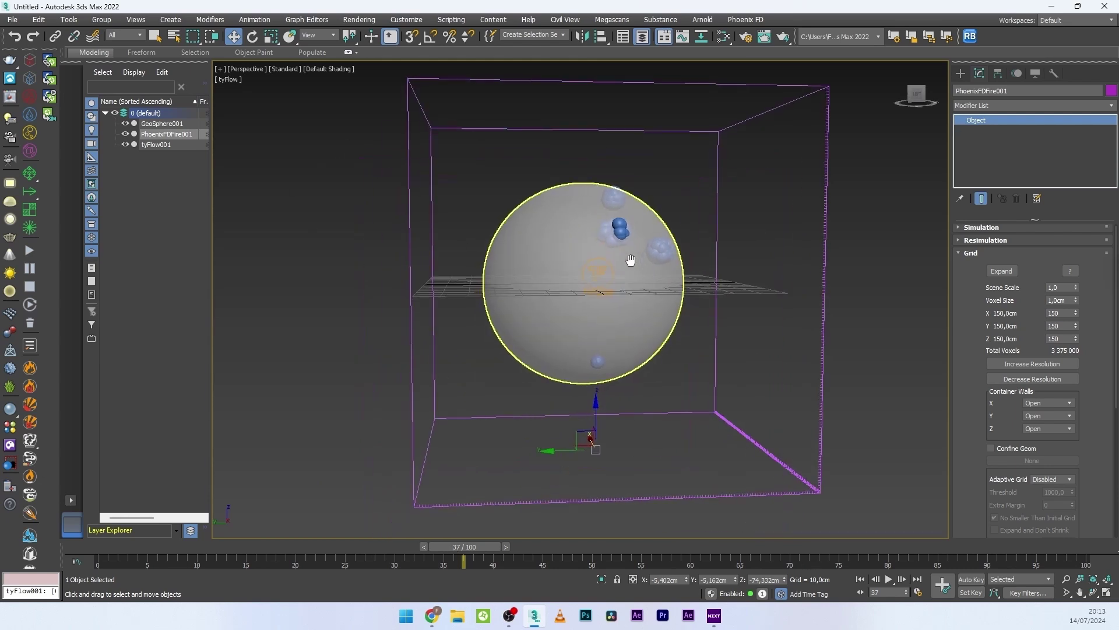
middle_click_drag(630, 258, 979, 109, "alt")
scroll(968, 245, "down", 1)
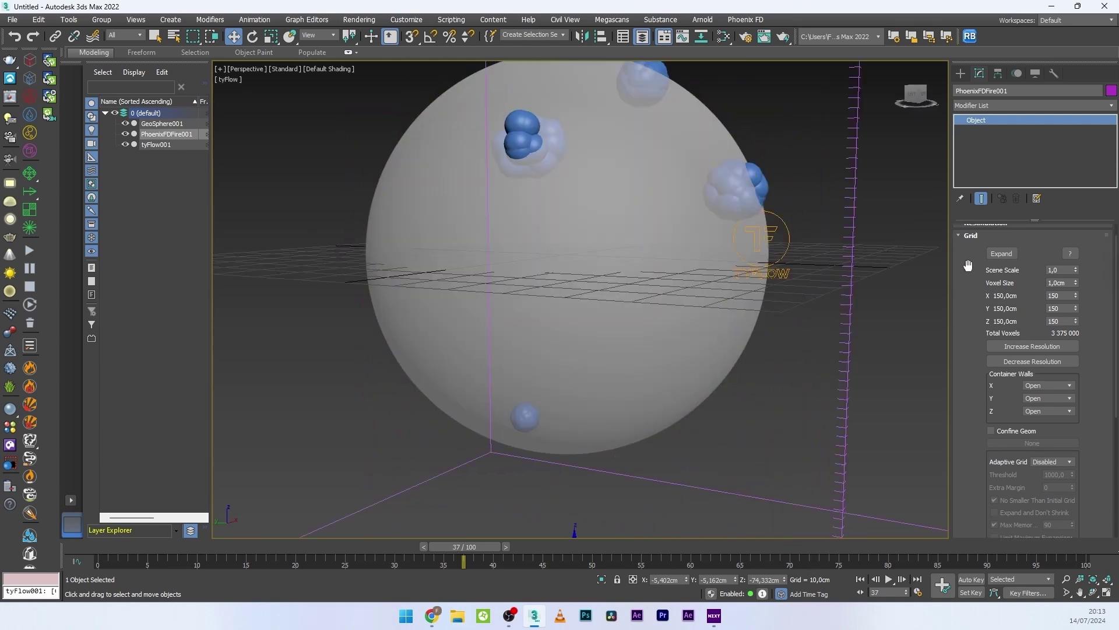
scroll(971, 266, "up", 2)
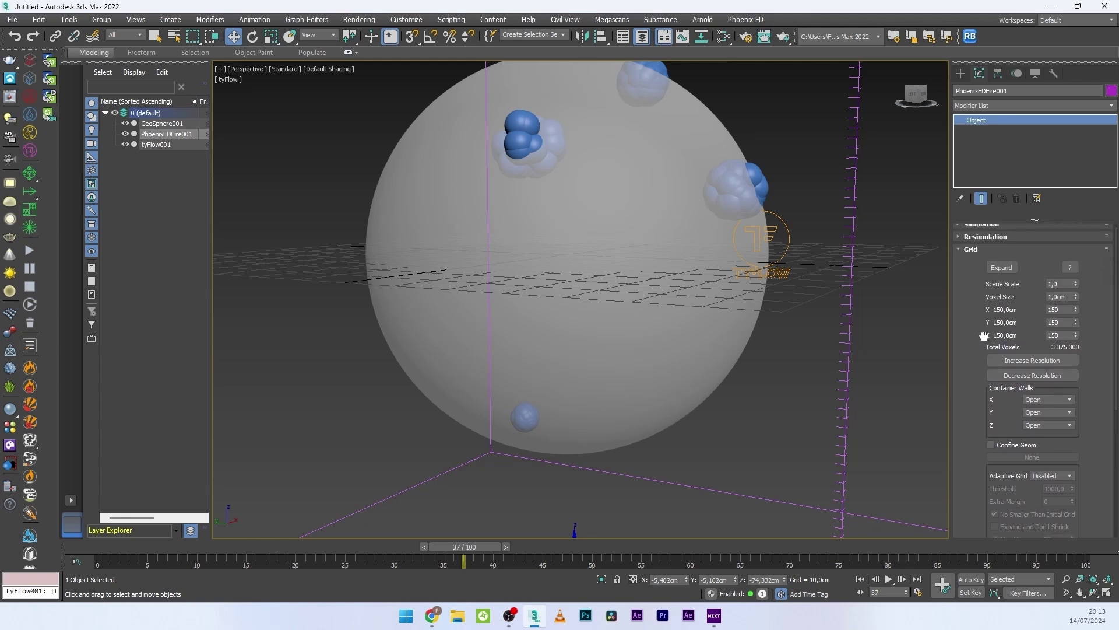
left_click(976, 258)
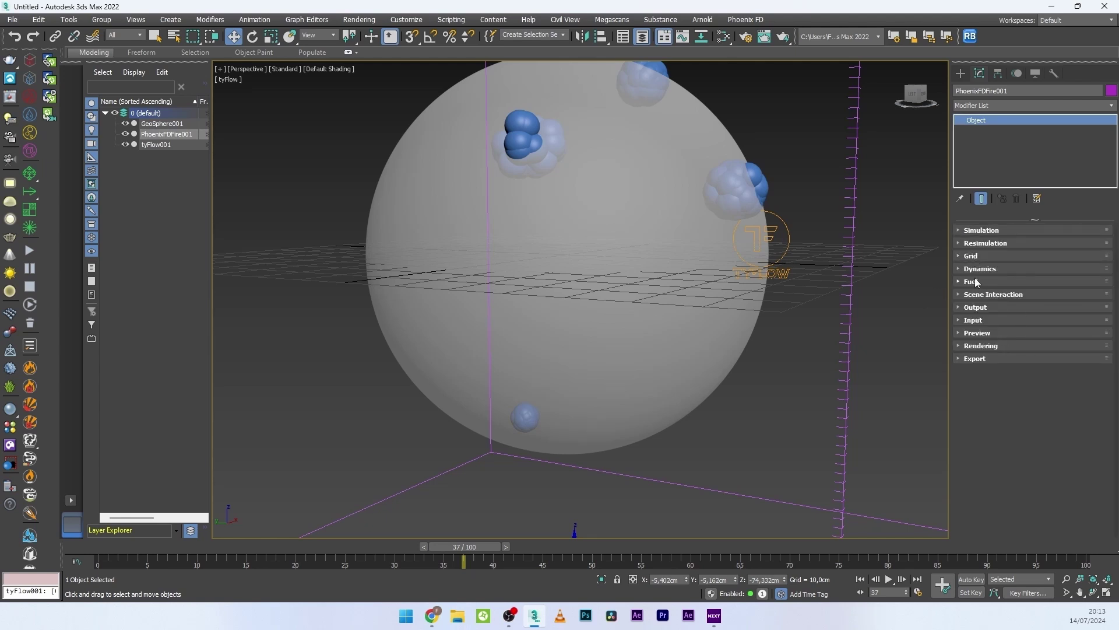
double_click(977, 269)
left_click(987, 269)
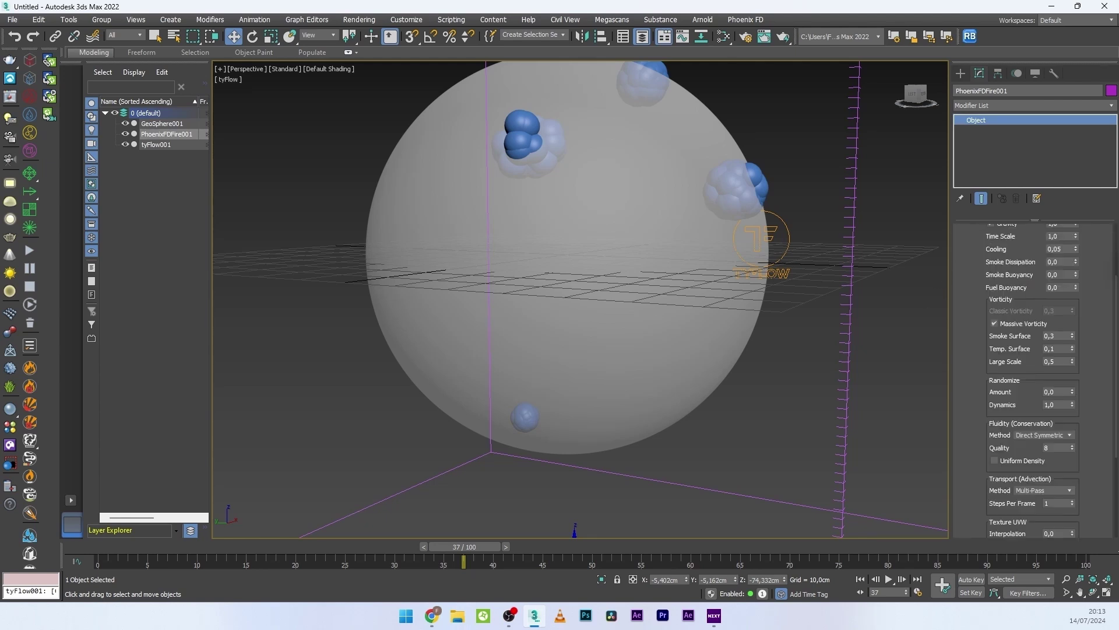
scroll(991, 265, "up", 3)
left_click(1003, 284)
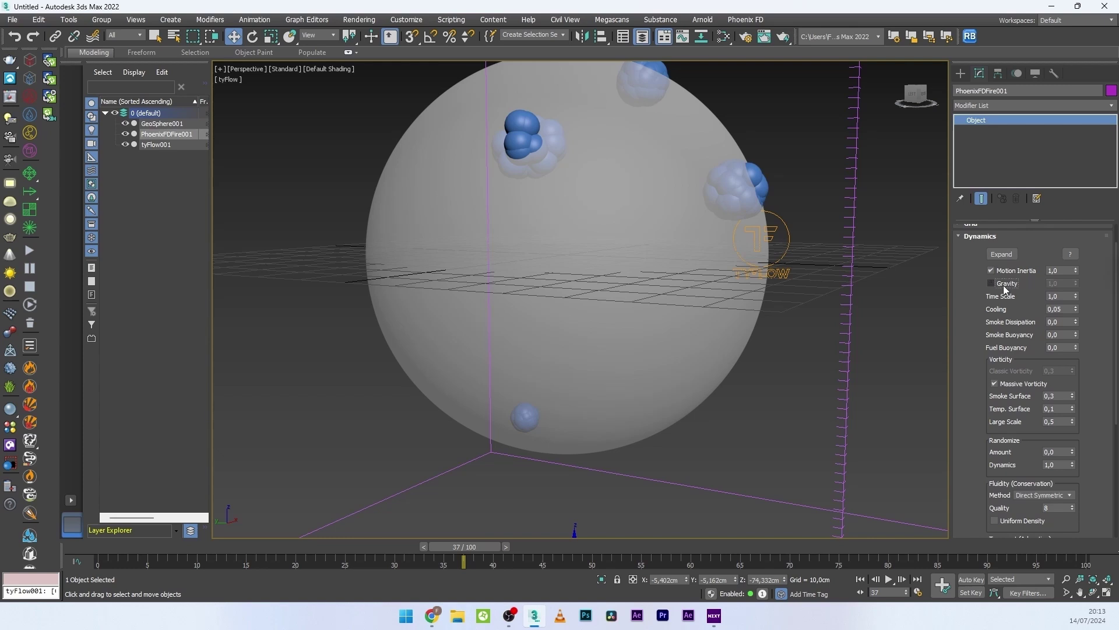
Set the Fluidity (Conservation) quality to 50 in the simulator's Dynamics settings
scroll(969, 365, "down", 3)
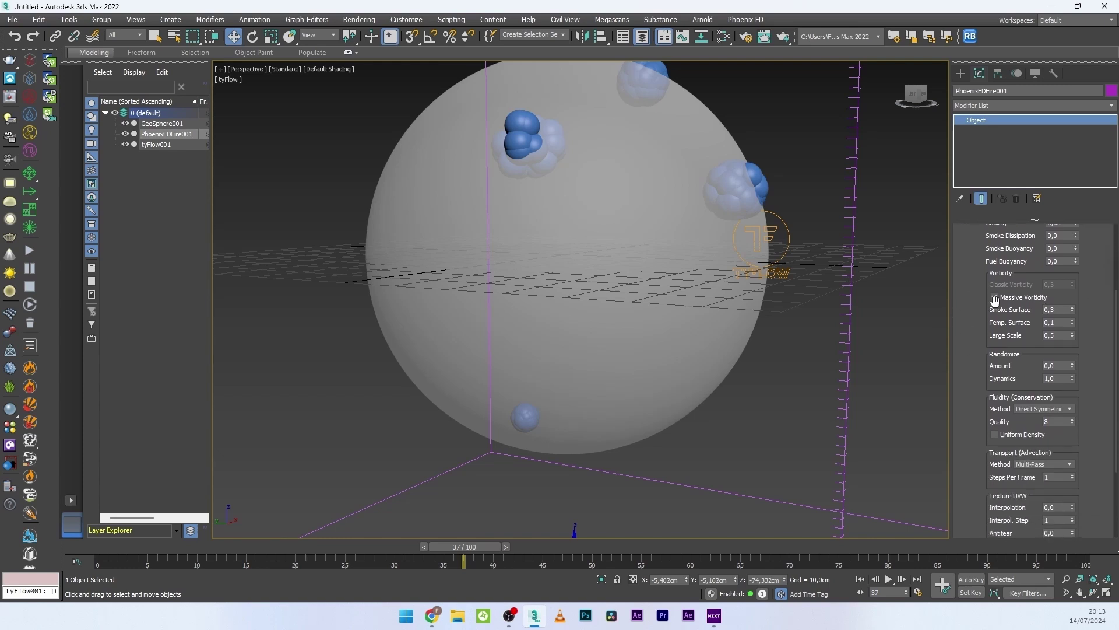
left_click(994, 298)
scroll(980, 374, "down", 3)
type("50")
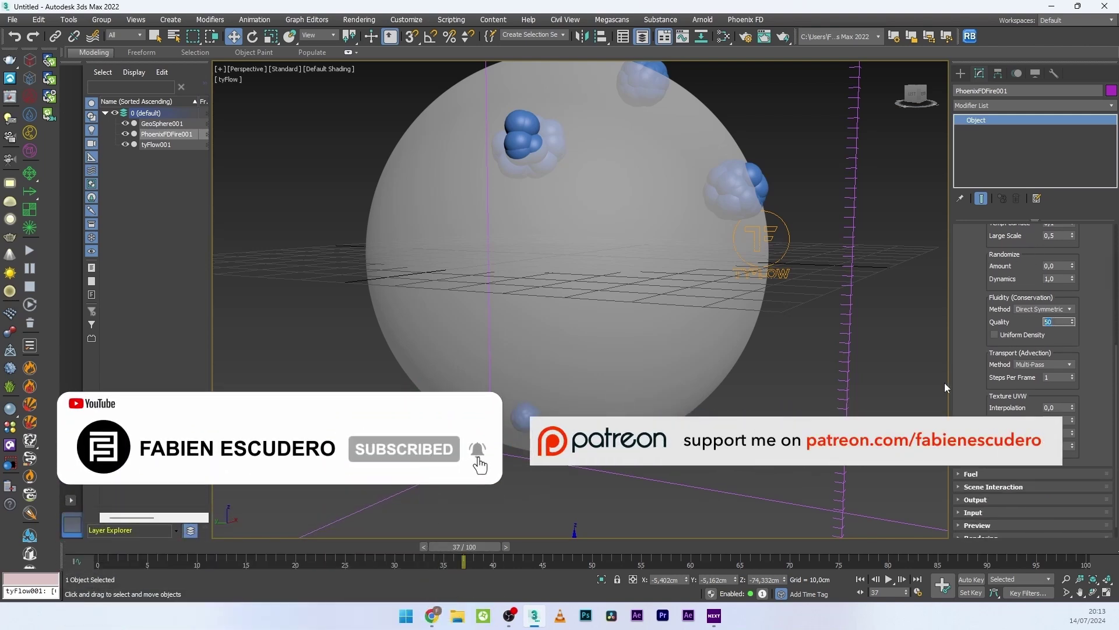
Check that the simulator outputs the Grid Temperature, Grid Smoke and Grid Velocity channels, and collapse the Output settings
scroll(985, 290, "down", 1)
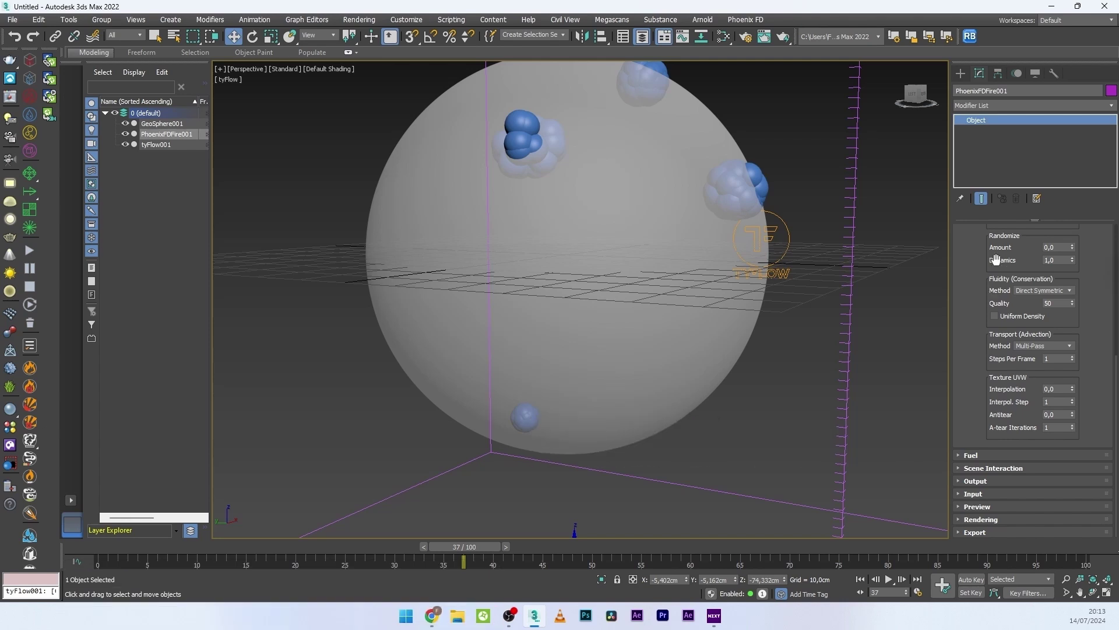
left_click(975, 481)
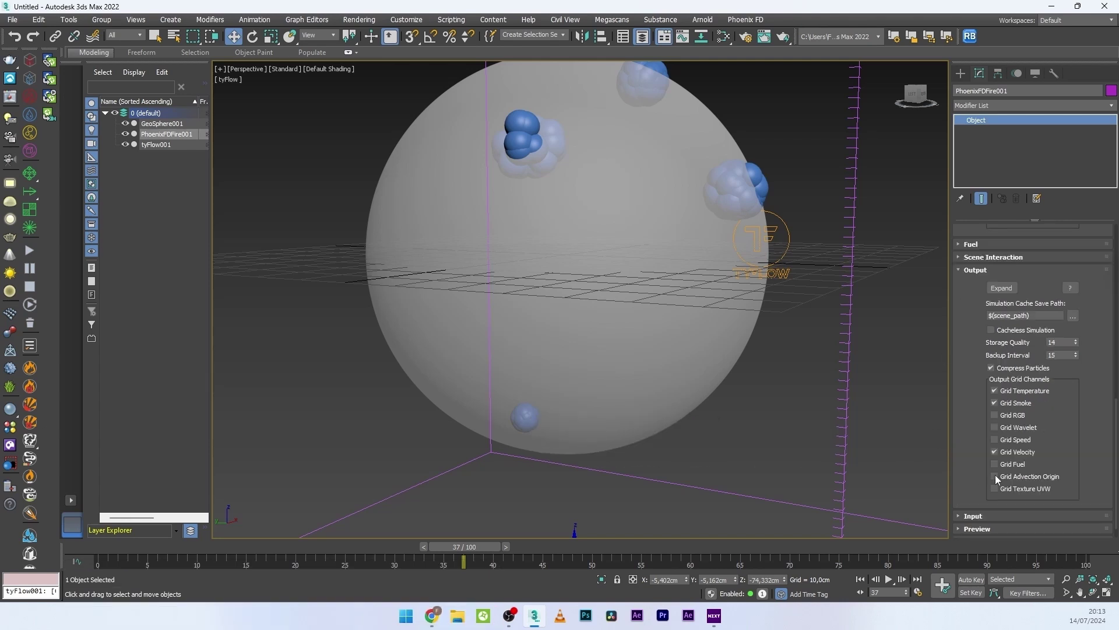
left_click(996, 381)
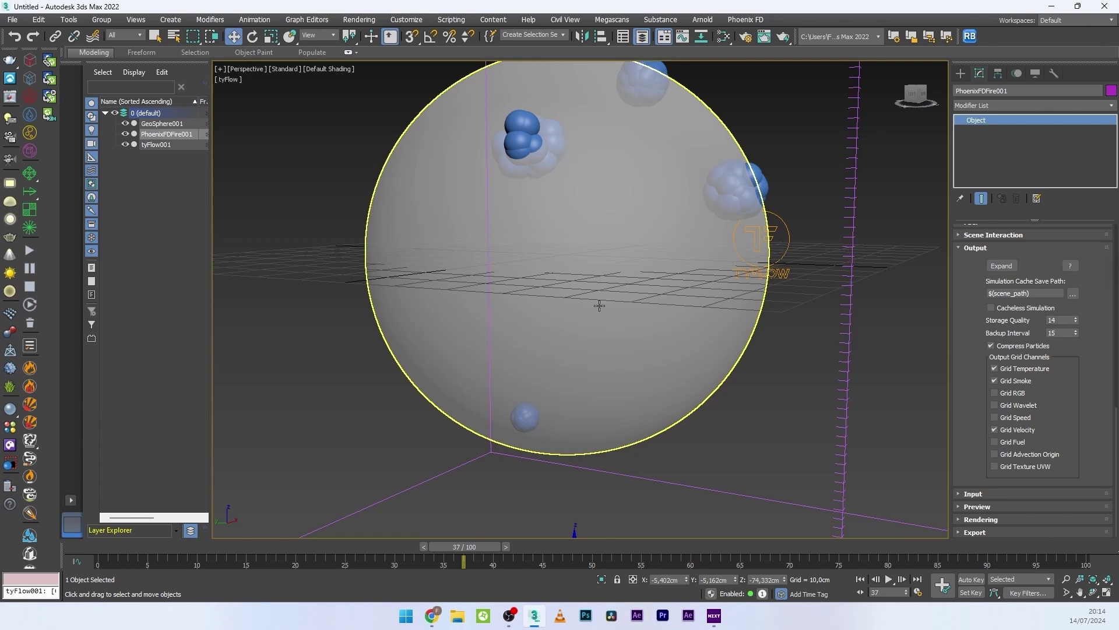
left_click(970, 248)
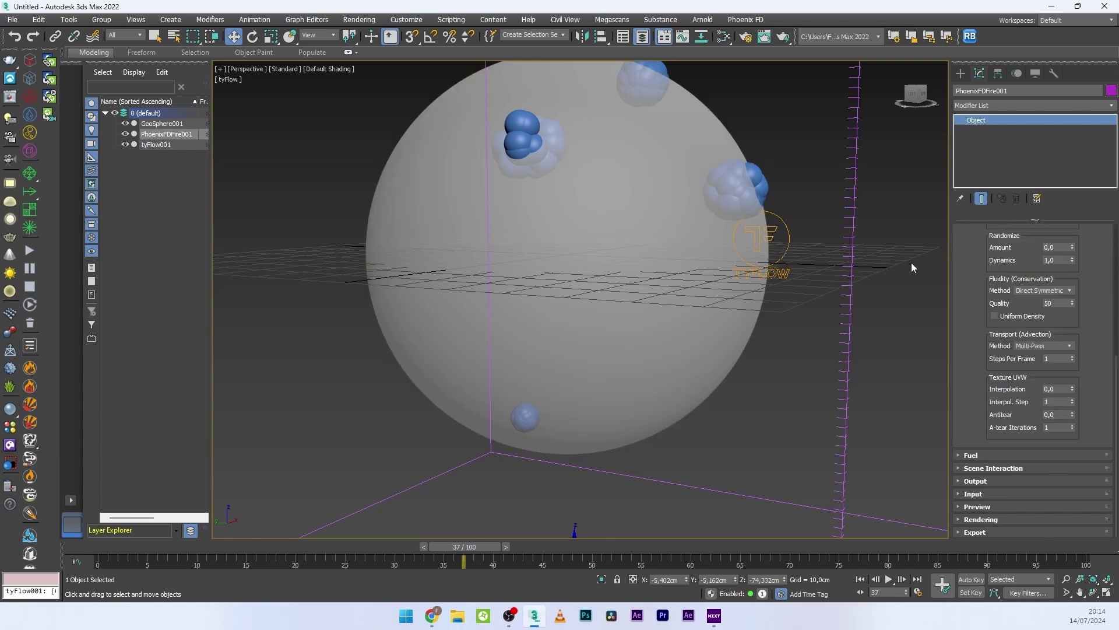
Enable the simulator's GPU Preview in the viewport from its Preview settings
left_click(978, 506)
scroll(982, 378, "down", 5)
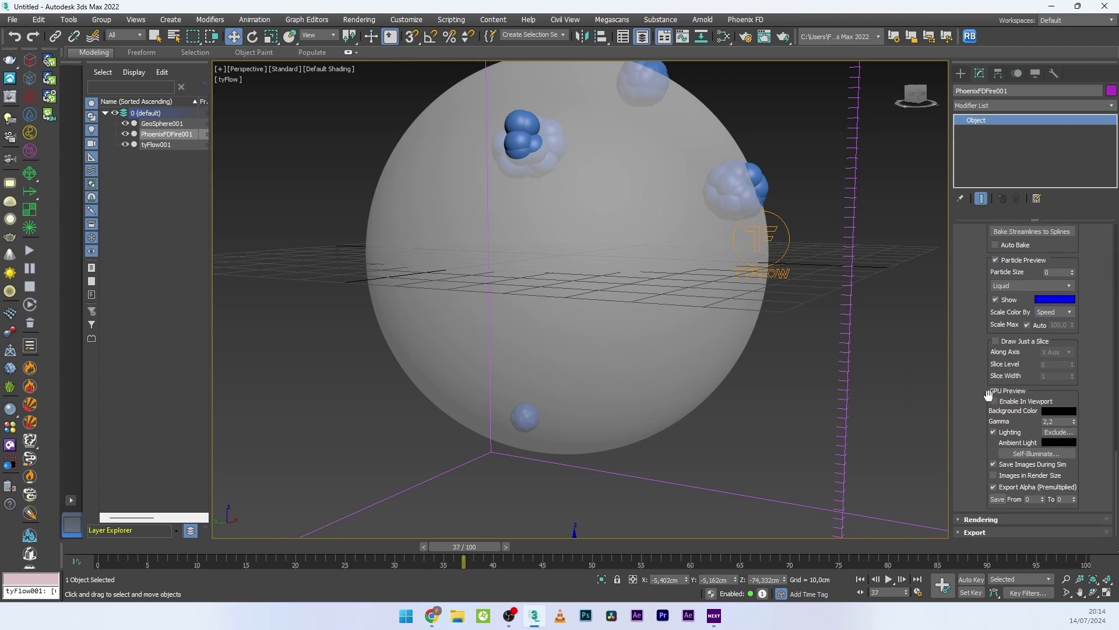
left_click(1001, 401)
scroll(453, 237, "down", 7)
Create a Phoenix fire source (PHXSource) beside the tyFlow icon and end source creation
left_click(51, 114)
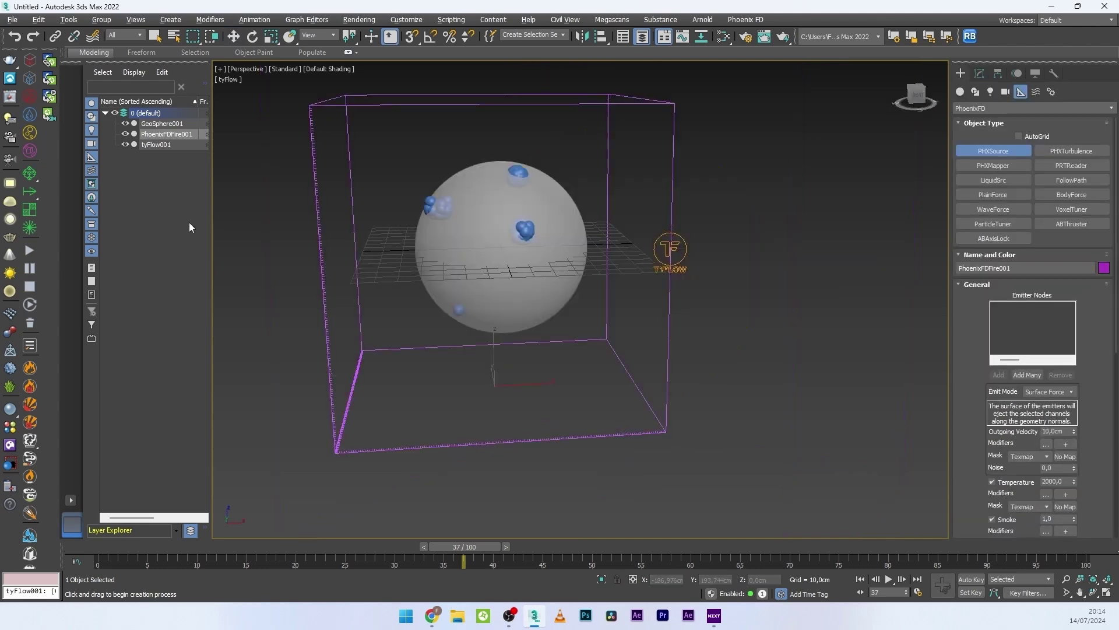
left_click(645, 244)
right_click(645, 243)
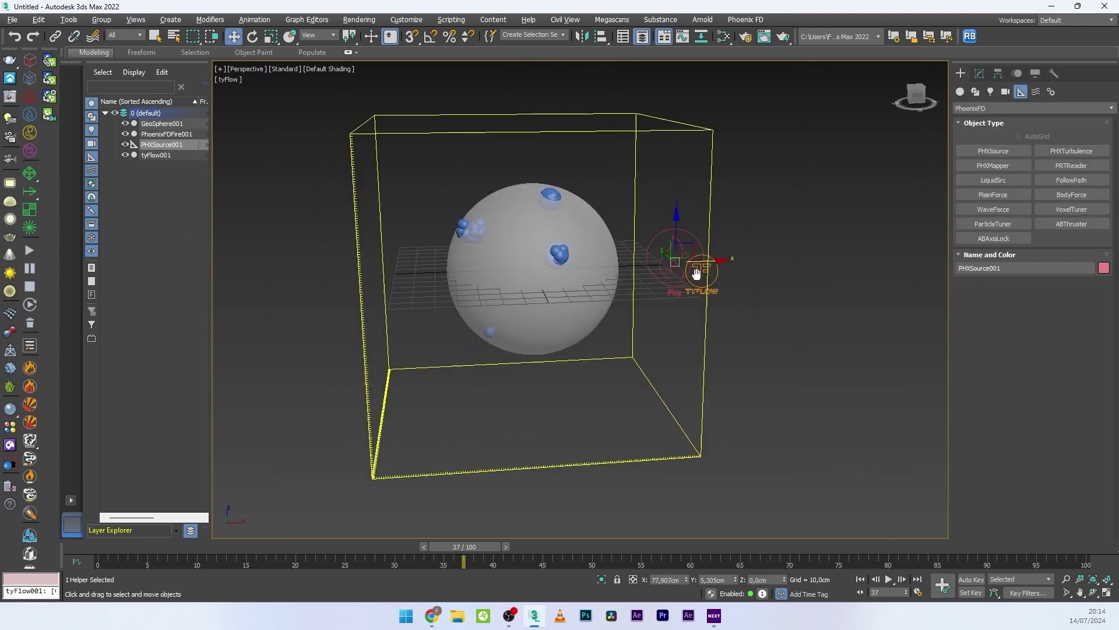
scroll(601, 210, "up", 2)
Add tyFlow001 as an emitter node of the new Phoenix source
left_click(980, 73)
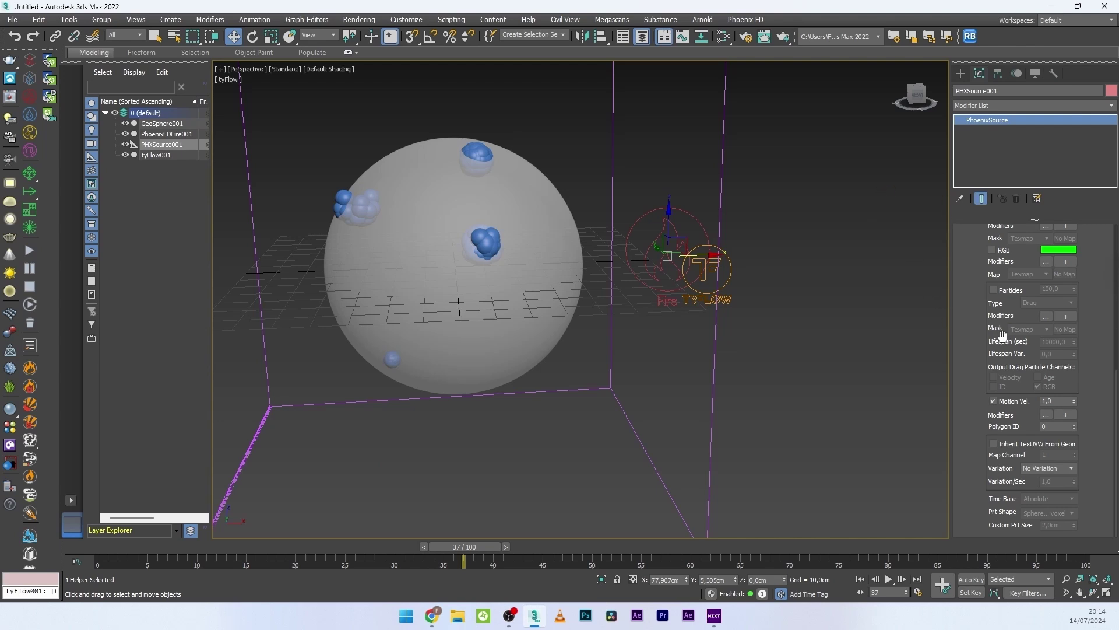
scroll(1085, 286, "up", 5)
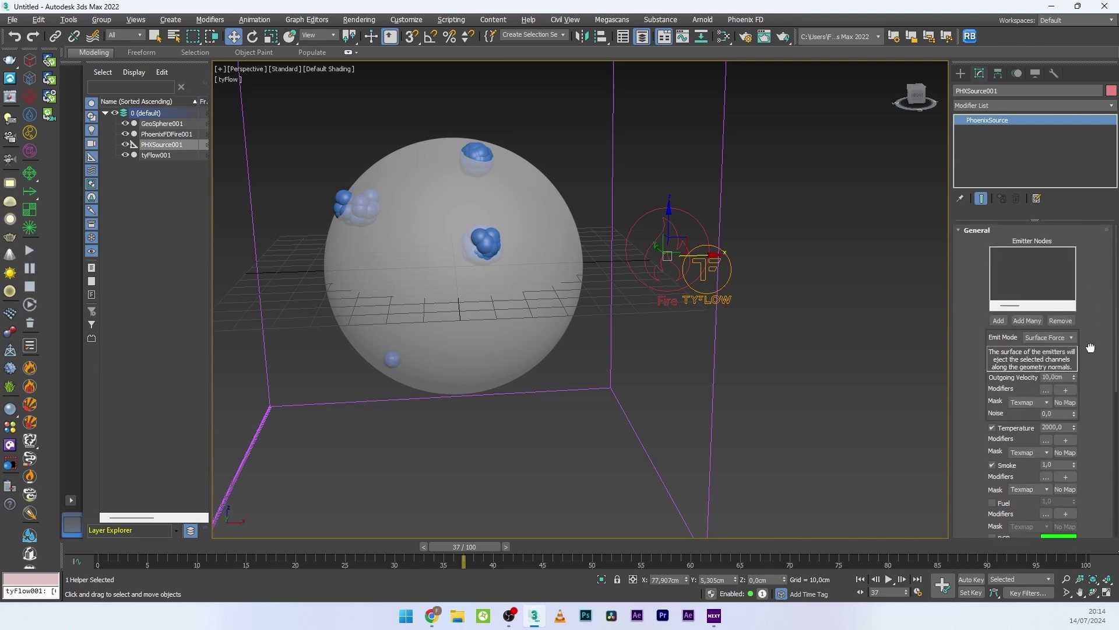
left_click(998, 321)
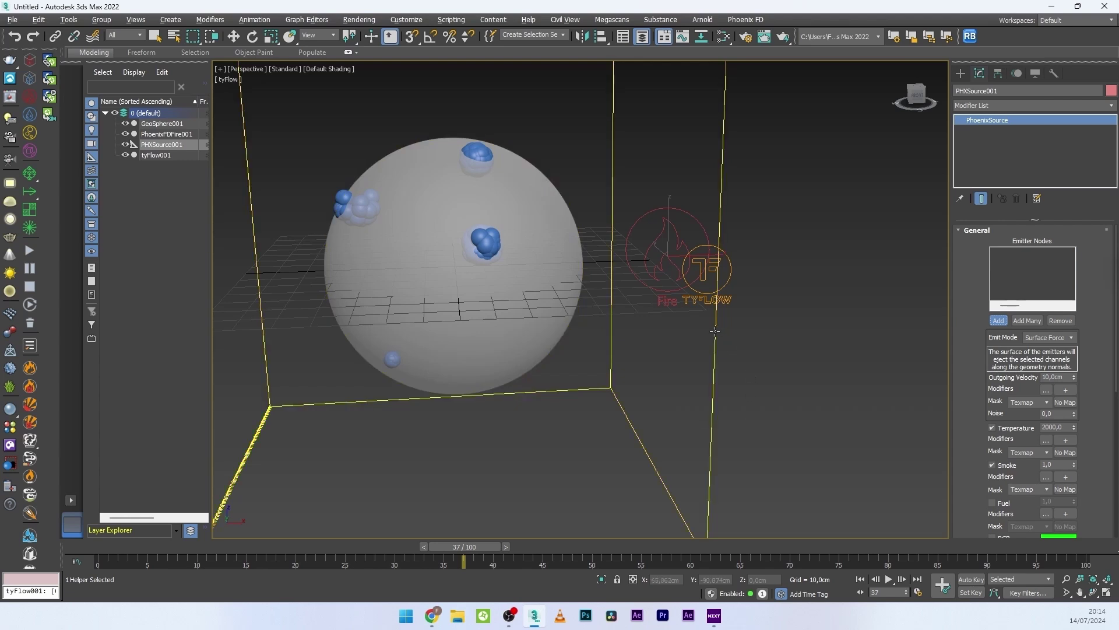
left_click(698, 303)
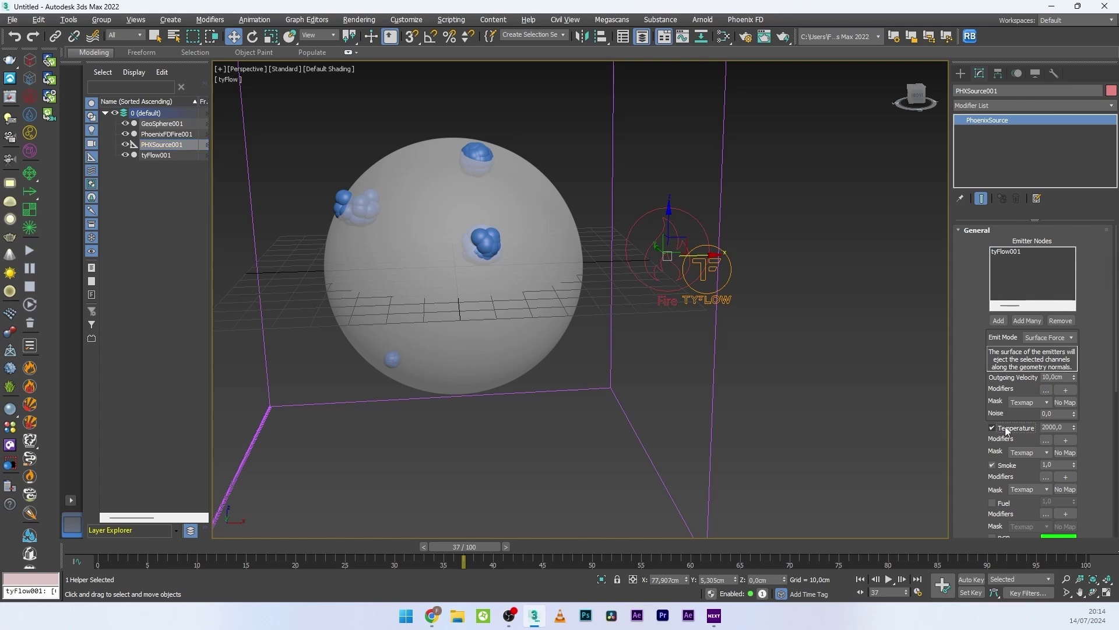
Disable the source's Temperature channel, set Noise to 0,1 and set Outgoing Velocity to 150 cm
left_click(992, 428)
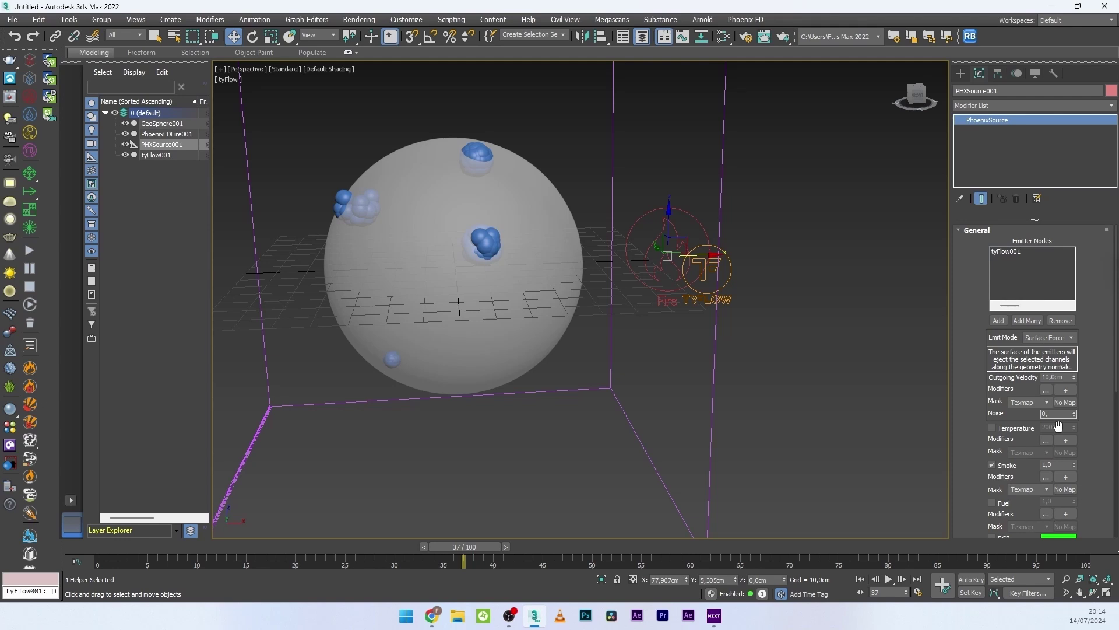
type("1")
left_click(1061, 377)
type("1")
Hide GeoSphere001 and scrub the timeline to about frame 38 to check the emitting particle clusters
middle_click_drag(320, 300, 453, 309)
scroll(454, 309, "down", 2)
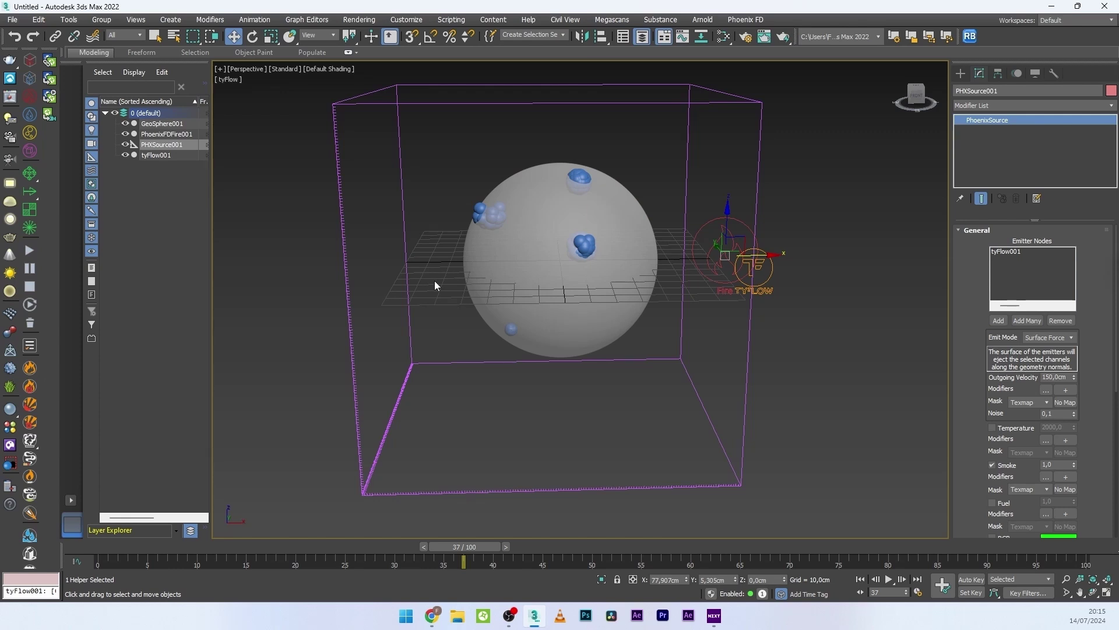
left_click(126, 124)
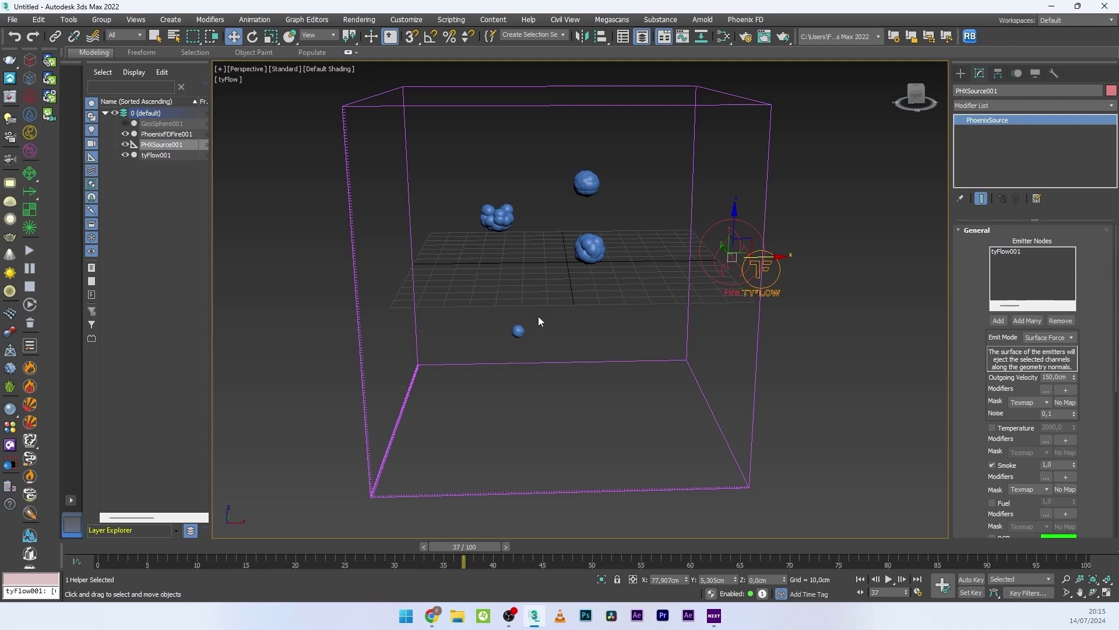
left_click_drag(93, 548, 474, 546)
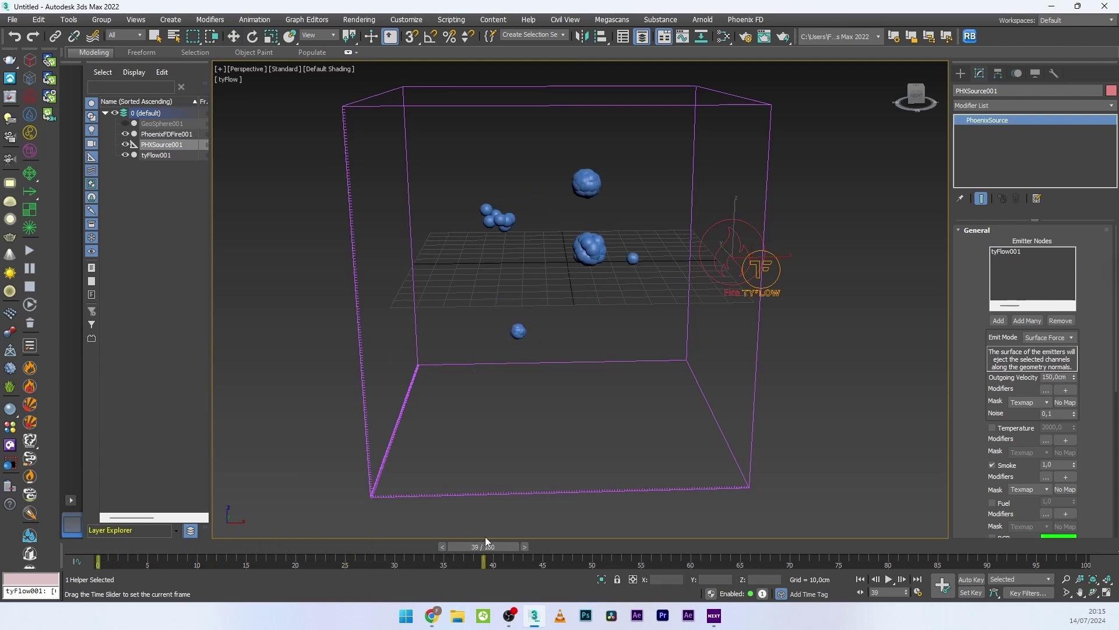
key("w")
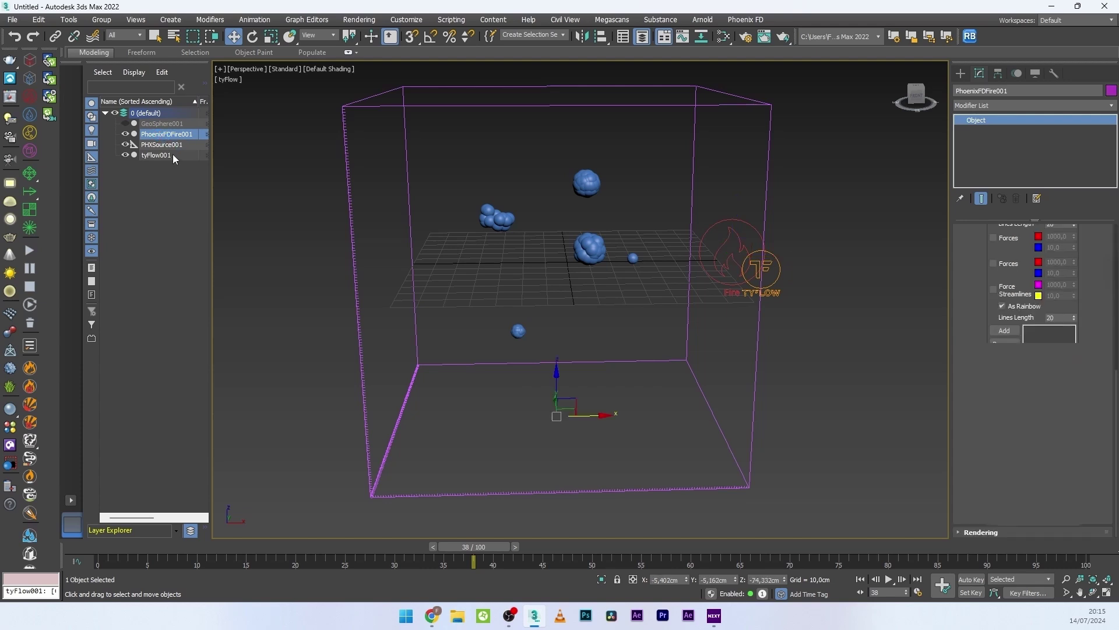
Select the Phoenix fire/smoke simulator and set its Transport (Advection) Steps Per Frame to 2
middle_click_drag(734, 154, 748, 180)
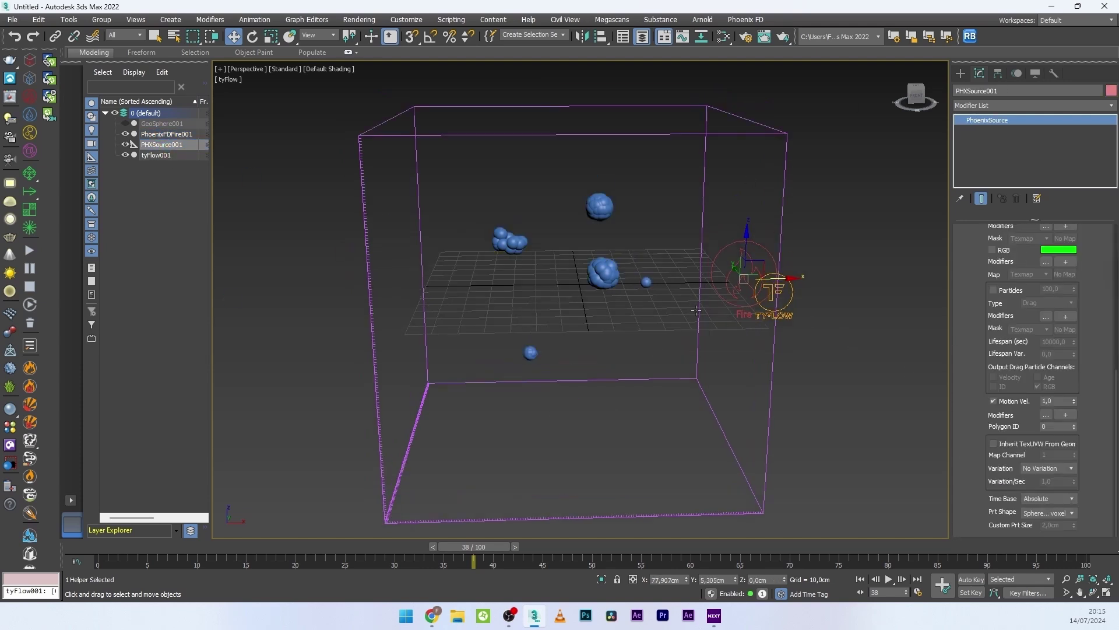
left_click(767, 357)
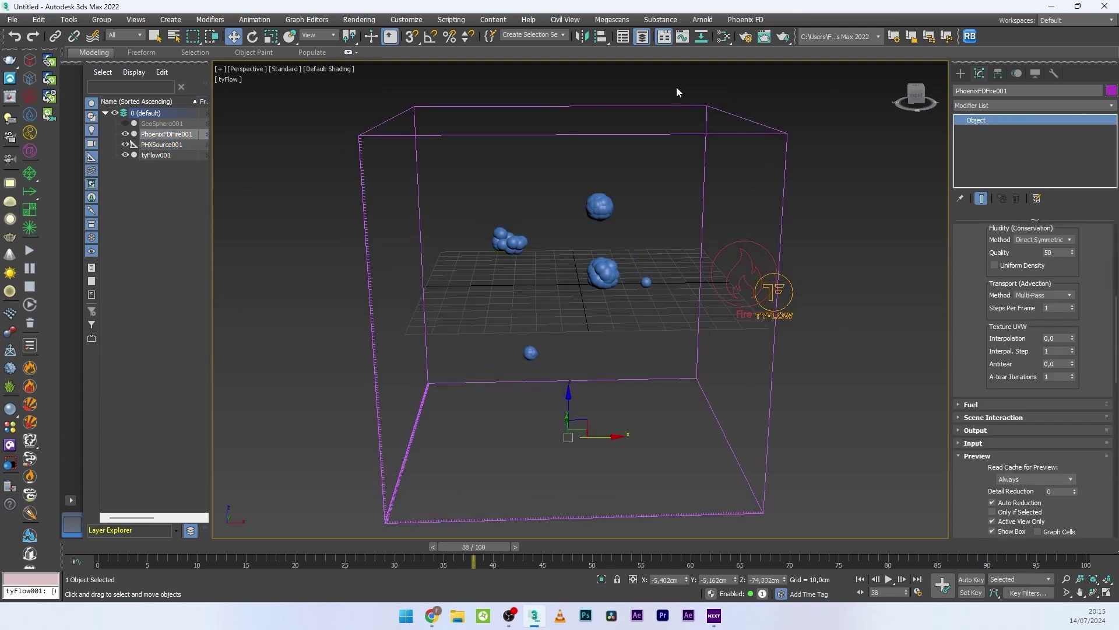
left_click_drag(981, 272, 958, 292)
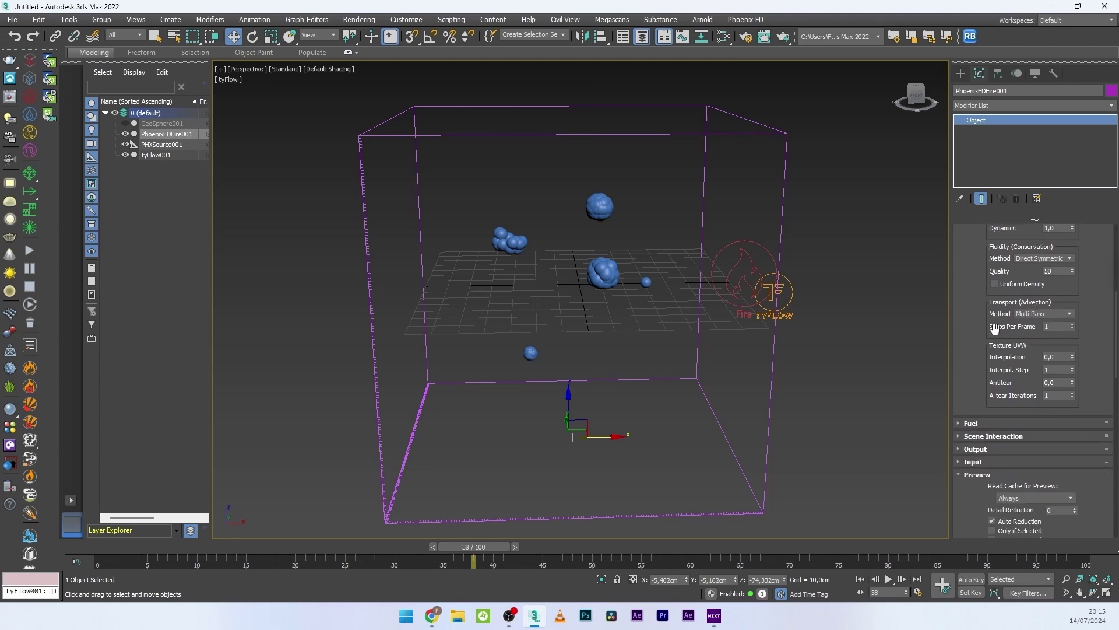
left_click(1051, 327)
Refine the simulator's grid by setting the Voxel Size to 0,7 cm, after trying 0,5 cm
left_click_drag(1114, 342, 1113, 283)
scroll(1024, 129, "down", 5)
scroll(1111, 230, "up", 5)
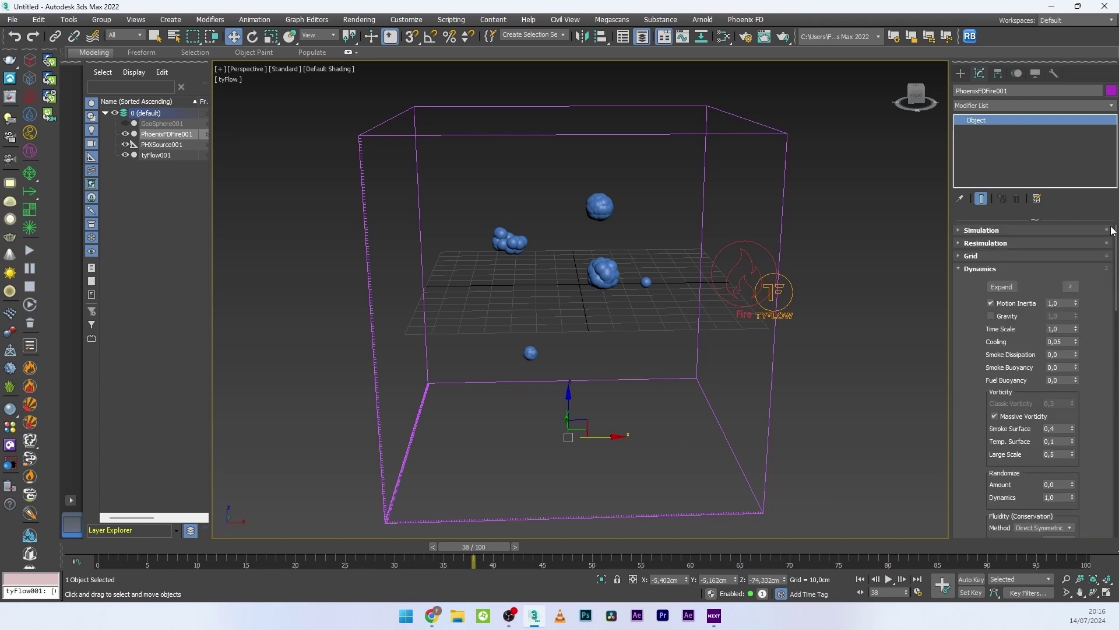
left_click(981, 256)
left_click_drag(979, 258, 983, 339)
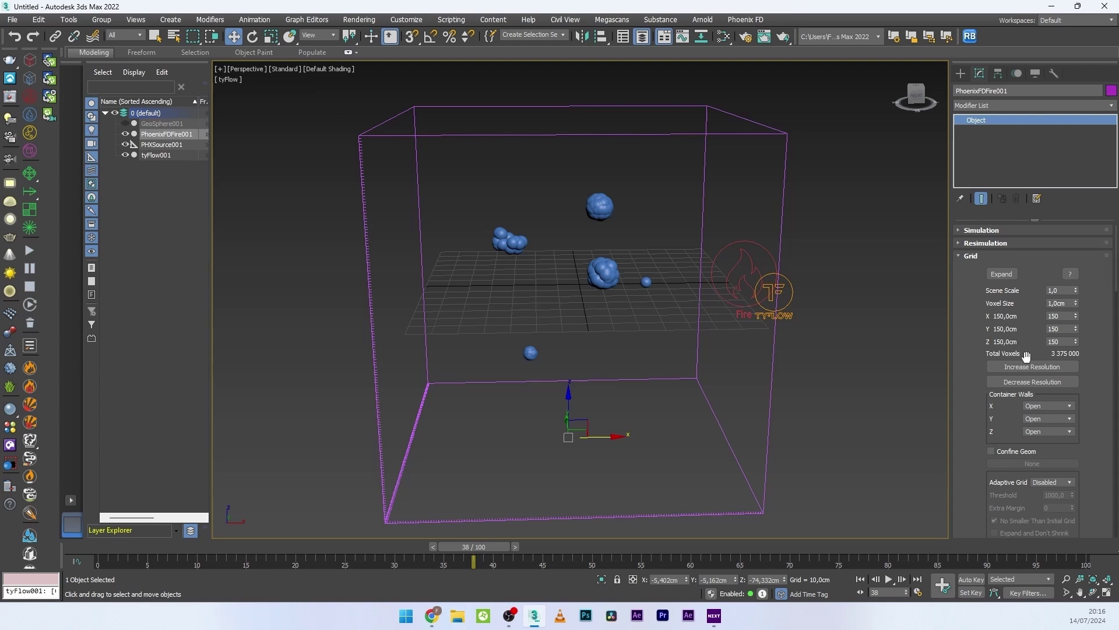
left_click(1069, 303)
type("0,5")
key("Return")
type("0,7")
key("Return")
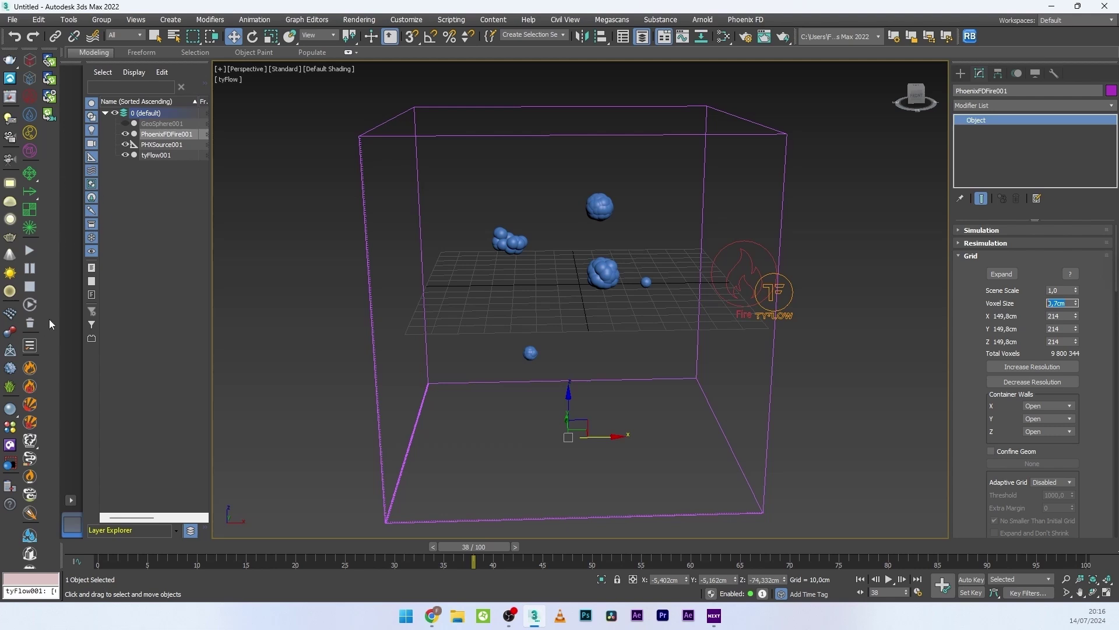
Run the Phoenix fire/smoke simulation and stop it at about frame 64
left_click(34, 288)
left_click(33, 249)
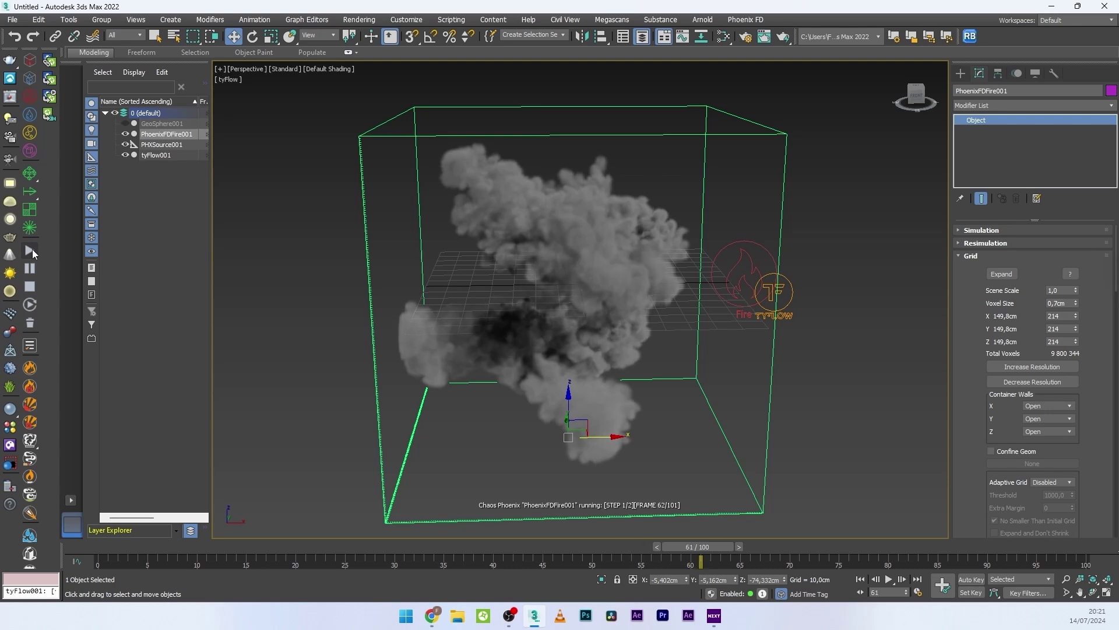
left_click(30, 285)
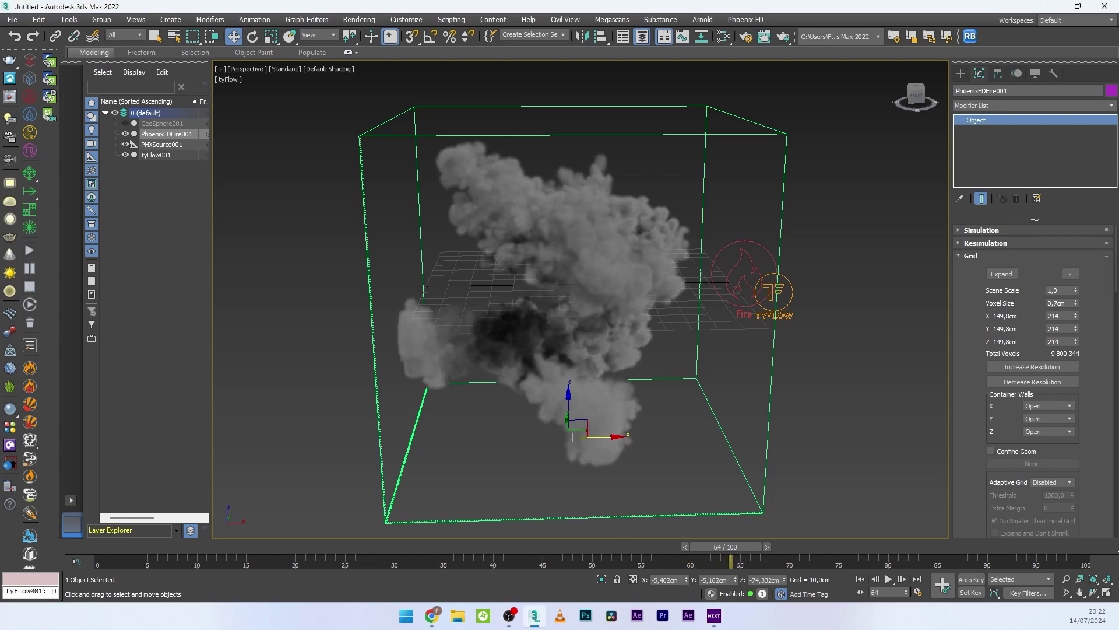
Hide tyFlow001 and scrub the timeline up to about frame 51 to review the simulated smoke
middle_click_drag(600, 282, 587, 306, "alt")
left_click_drag(120, 546, 580, 531)
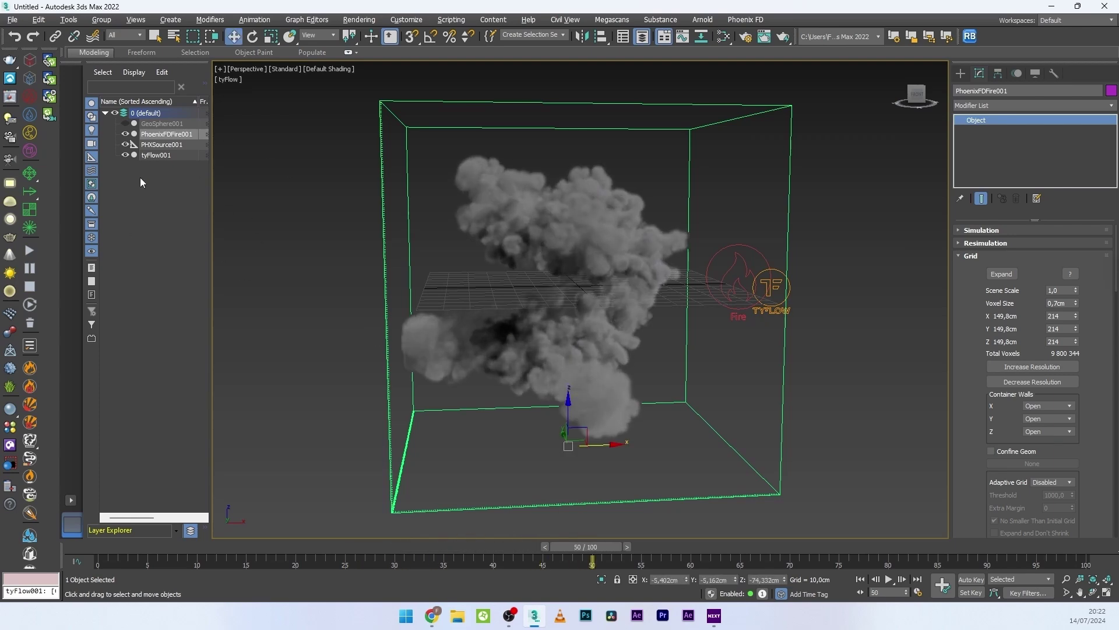
left_click(125, 154)
scroll(695, 358, "up", 6)
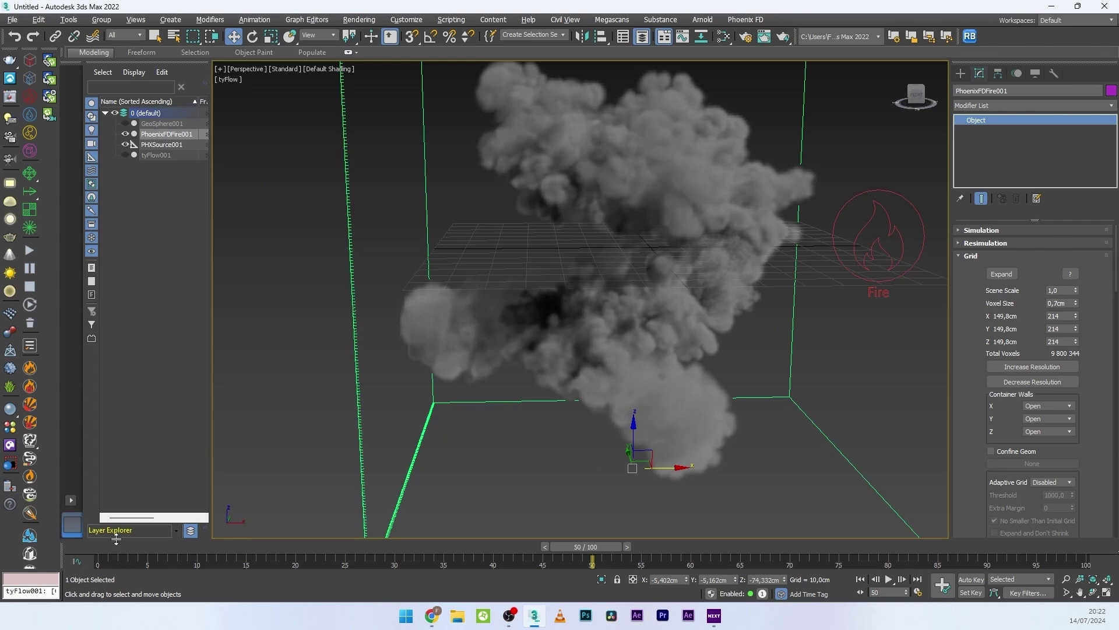
left_click(144, 544)
left_click_drag(144, 539, 632, 551)
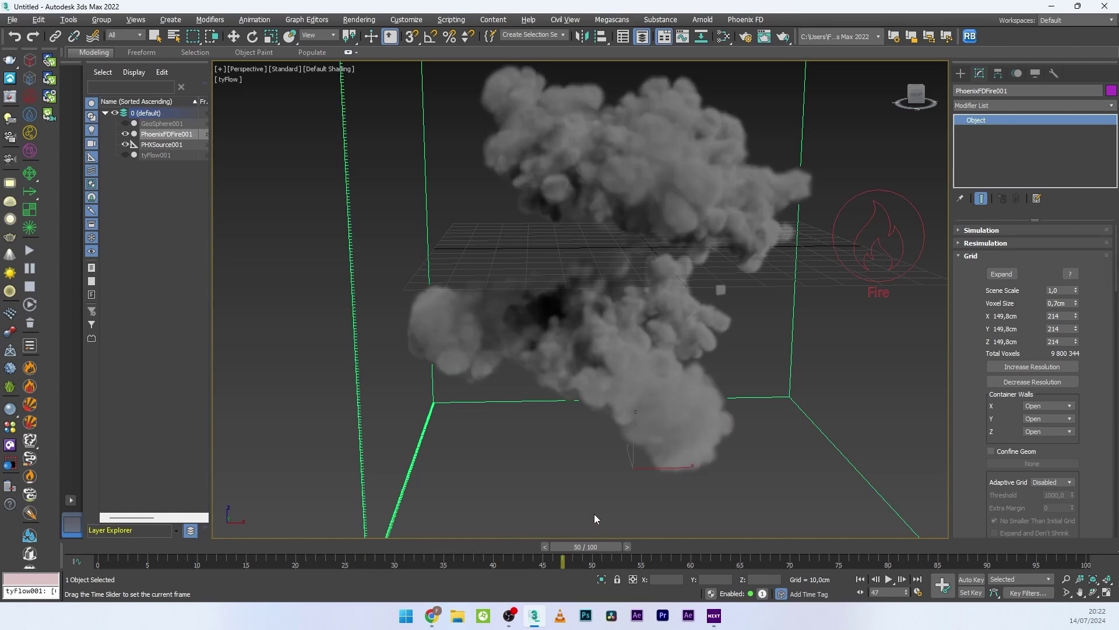
key("w")
scroll(762, 316, "down", 1)
middle_click_drag(705, 285, 669, 311, "alt")
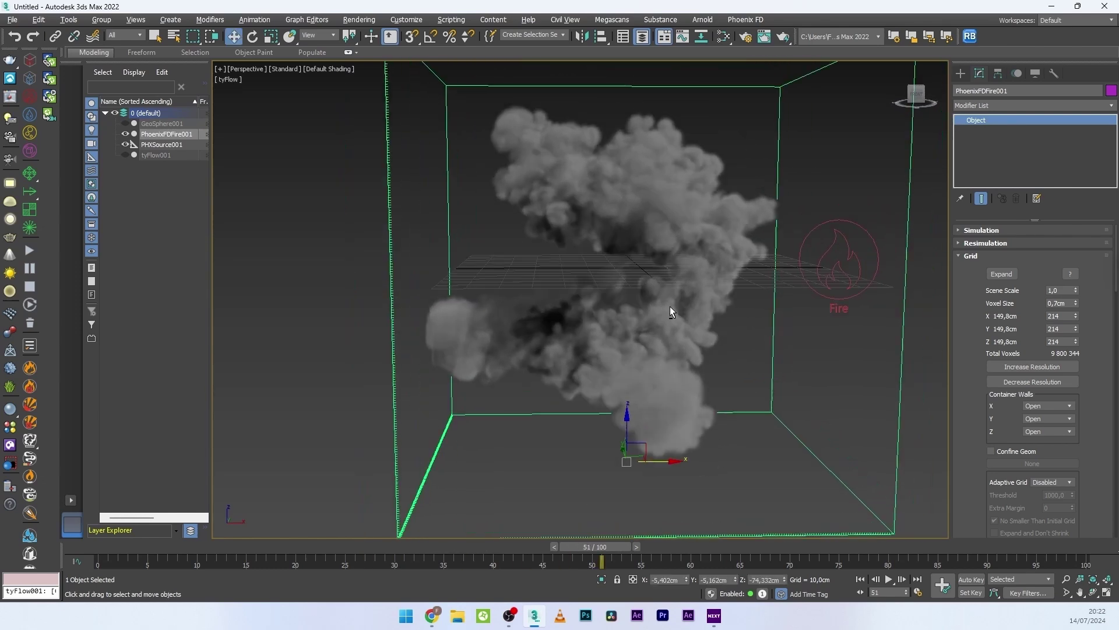
Hide PhoenixFDFire001 and the PHXSource001 helper, and return the timeline to frame 0
left_click(125, 134)
left_click(126, 144)
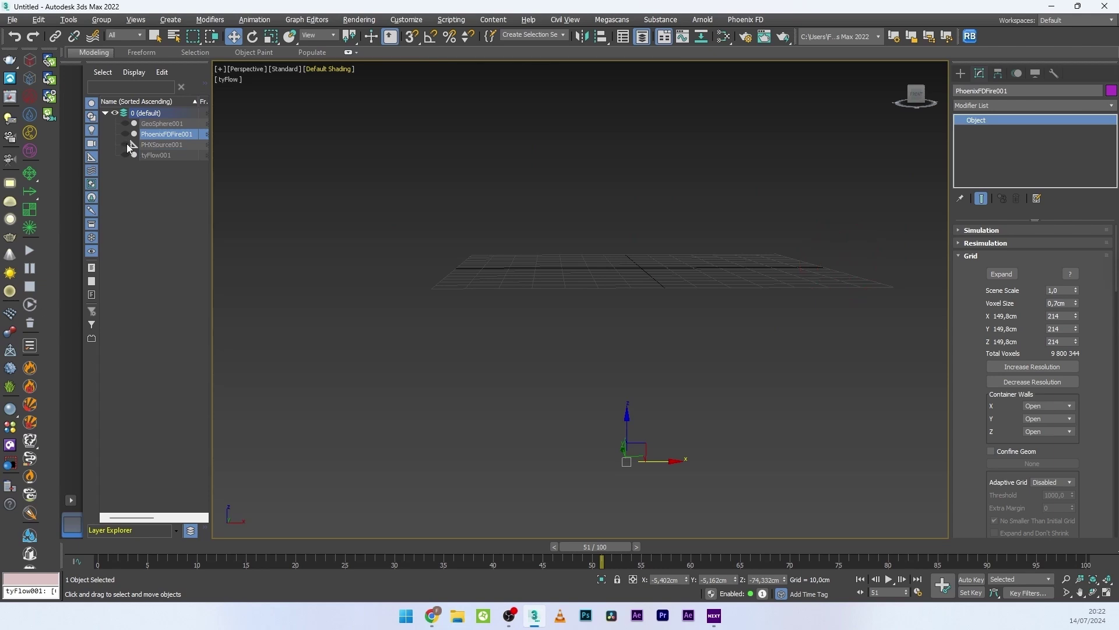
left_click(107, 564)
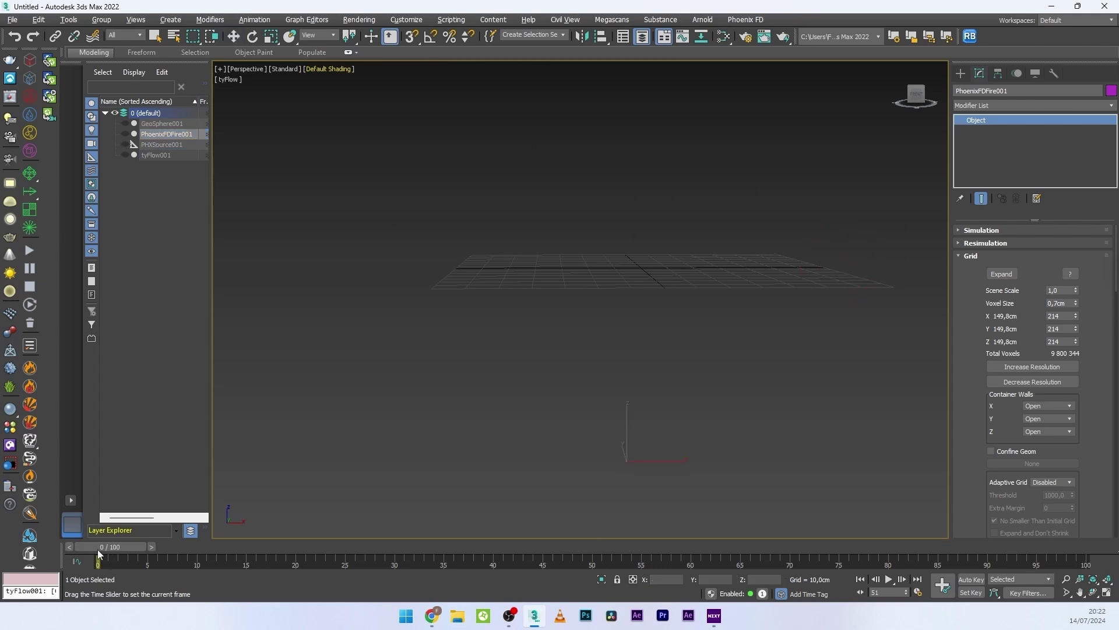
Open the tyFlow editor from tyFlow001 and create a second, empty flow
left_click(173, 155)
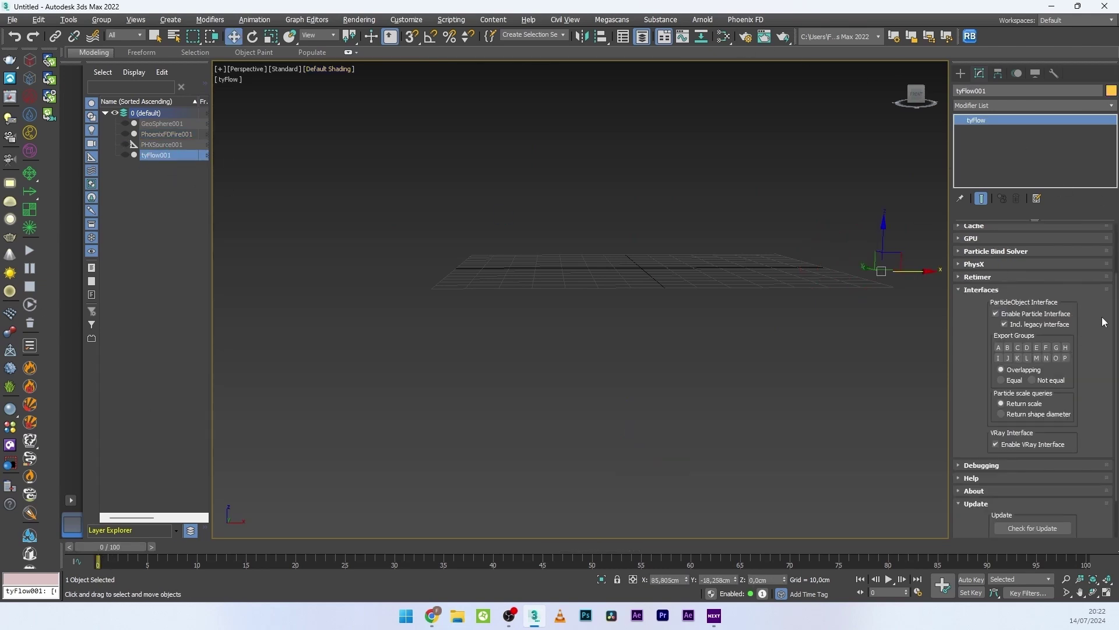
scroll(1020, 263, "up", 2)
left_click(1022, 257)
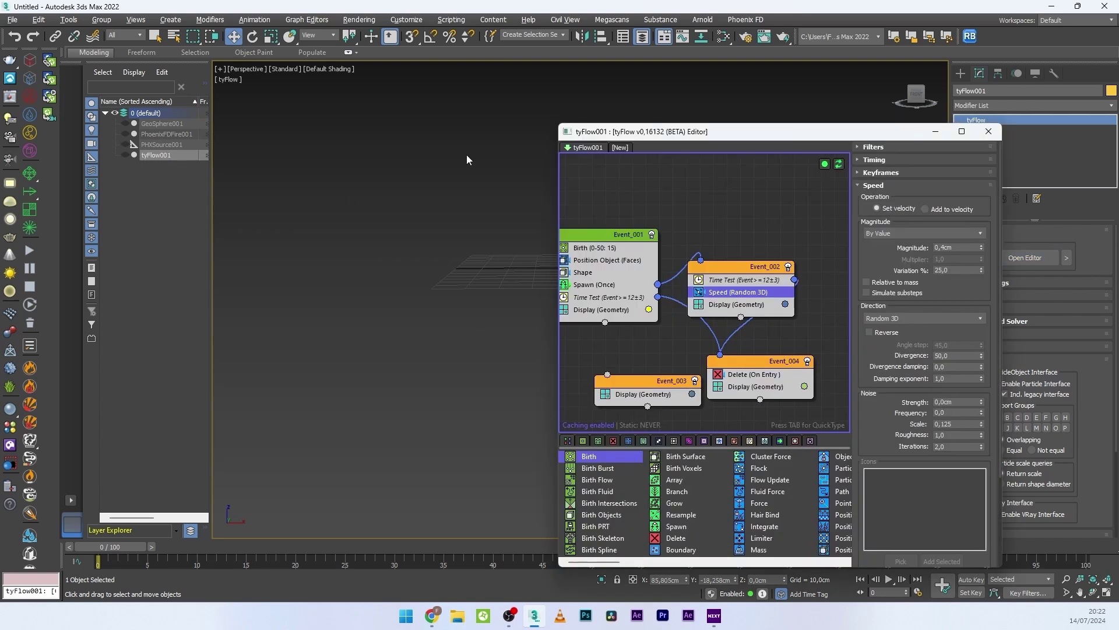
left_click(619, 147)
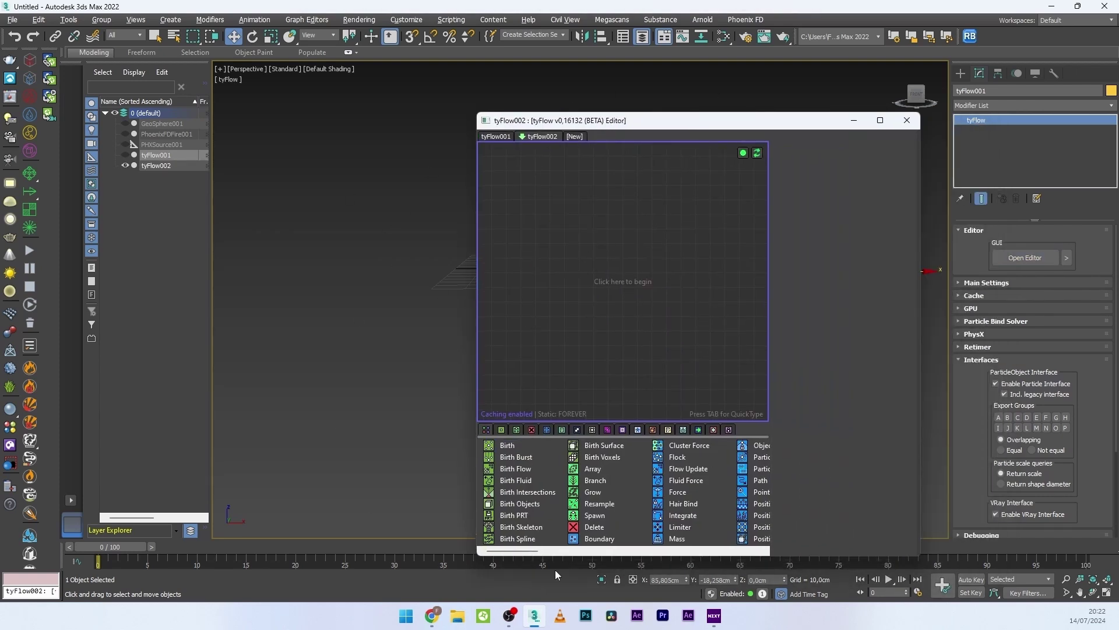
Create an event with a Birth Objects operator in the new flow and pick GeoSphere001 as its object
left_click_drag(516, 503, 600, 192)
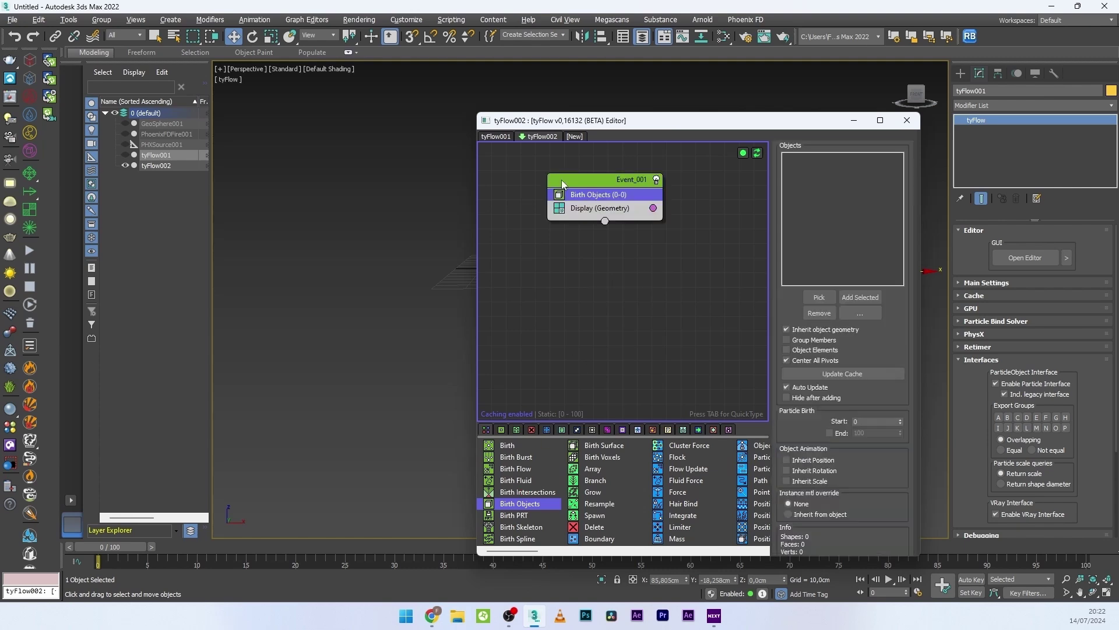
left_click(820, 297)
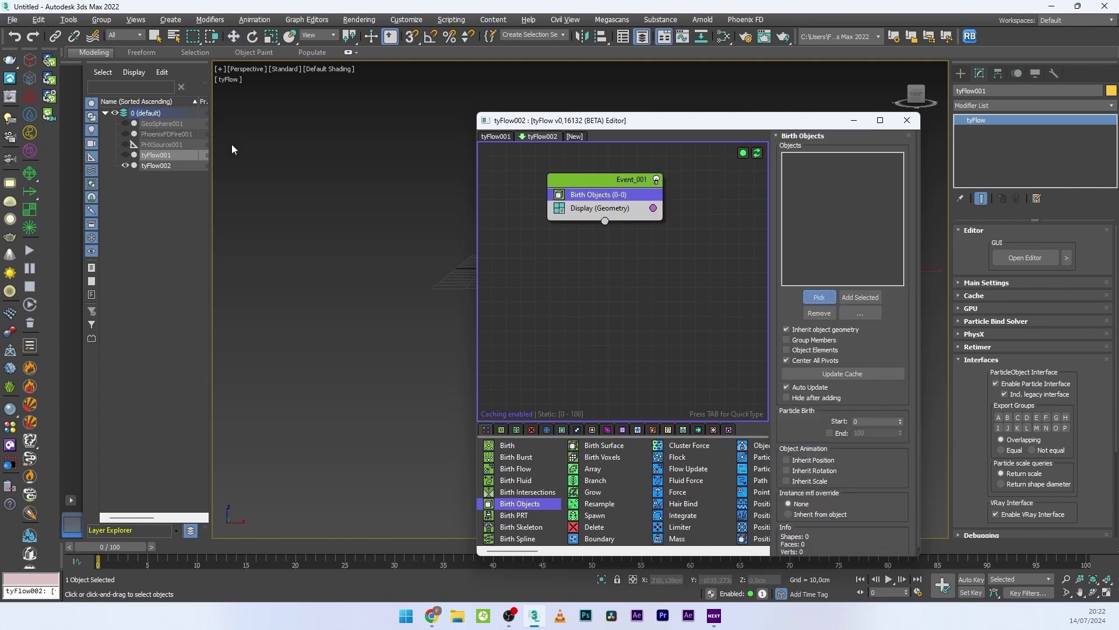
left_click(156, 124)
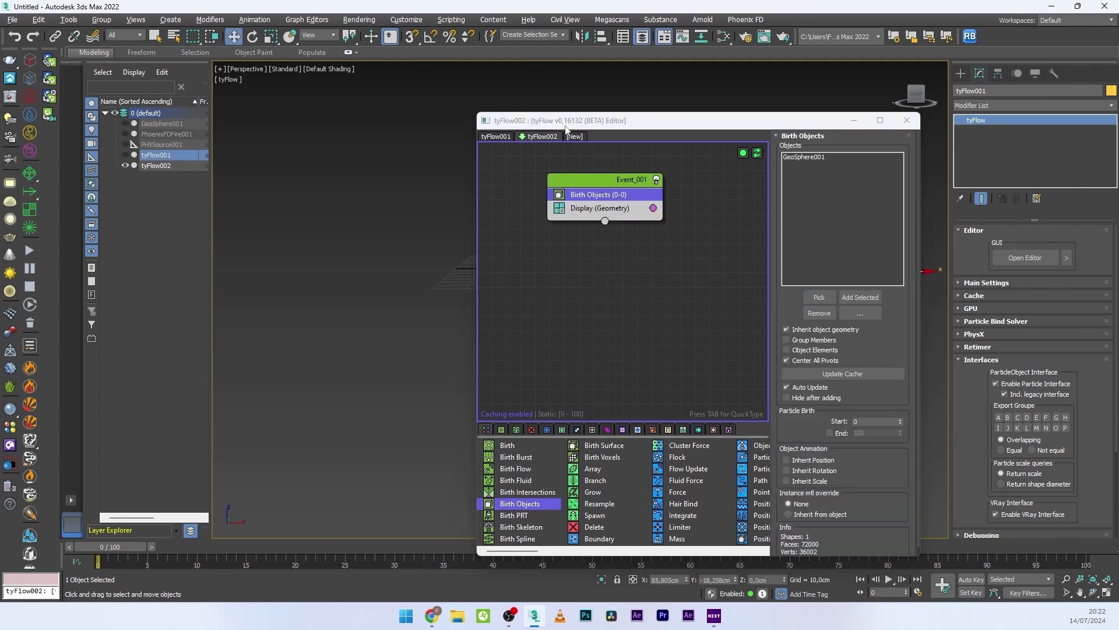
left_click_drag(566, 128, 736, 136)
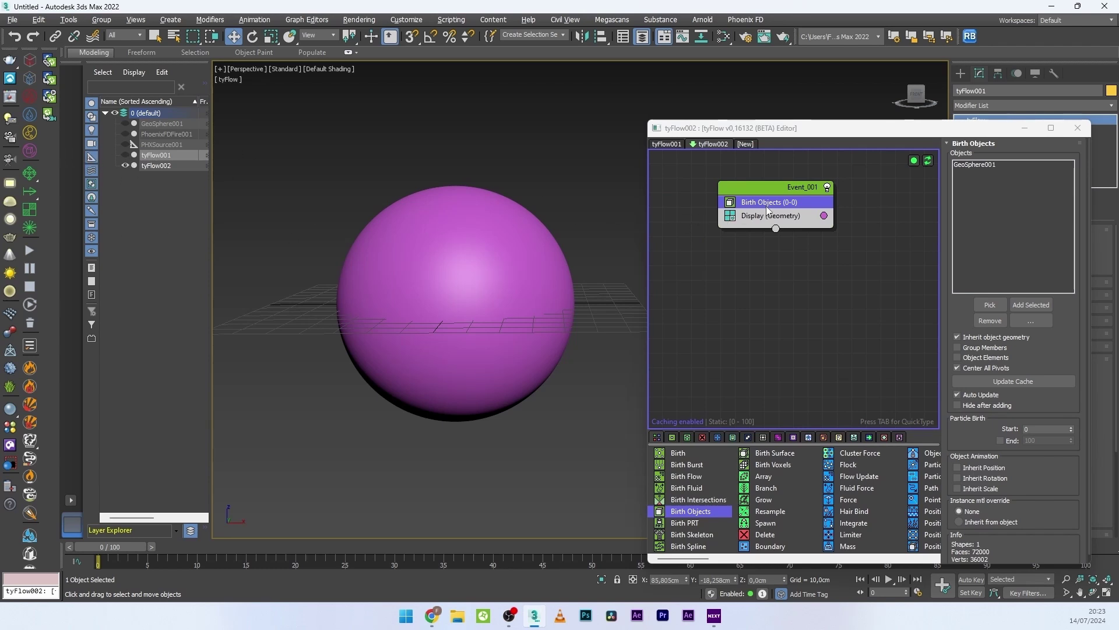
Add a Cloth Bind operator to the event containing Birth Objects
key("Tab")
type("clo")
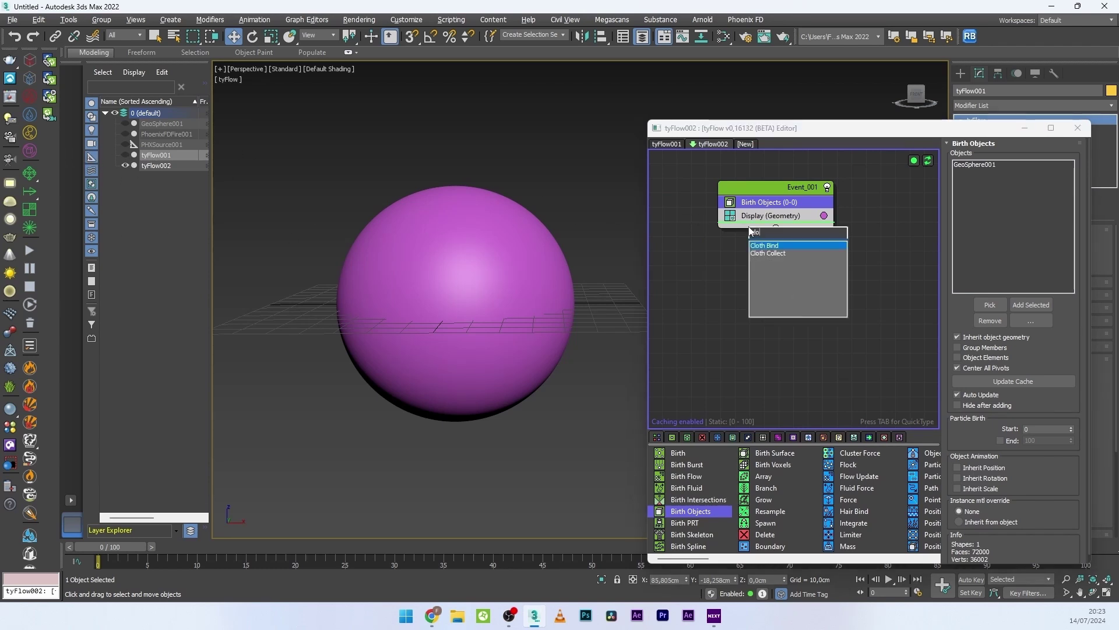
left_click(780, 245)
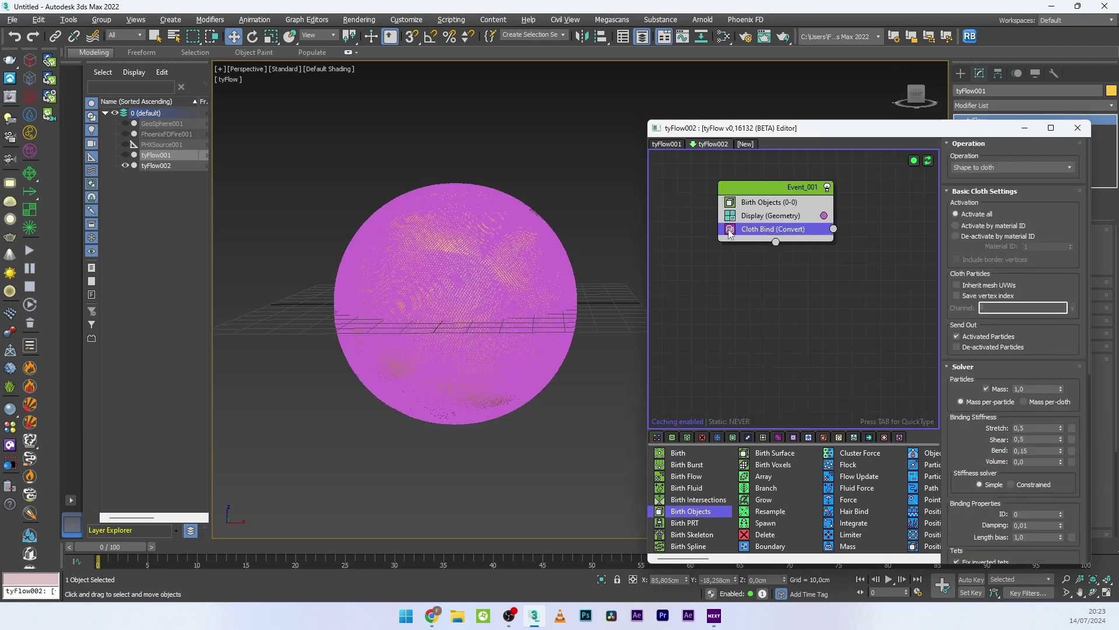
Disable the Display operator beneath Cloth Bind and insert a Fluid Force operator directly above Cloth Bind in the event
left_click_drag(755, 217, 739, 234)
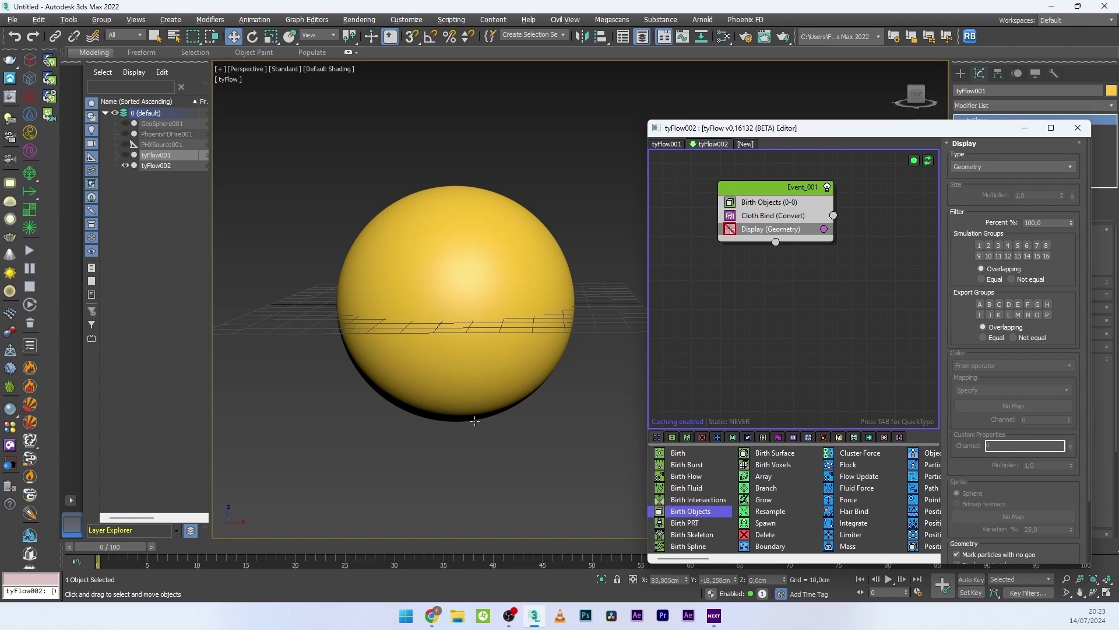
left_click(773, 216)
key("Tab")
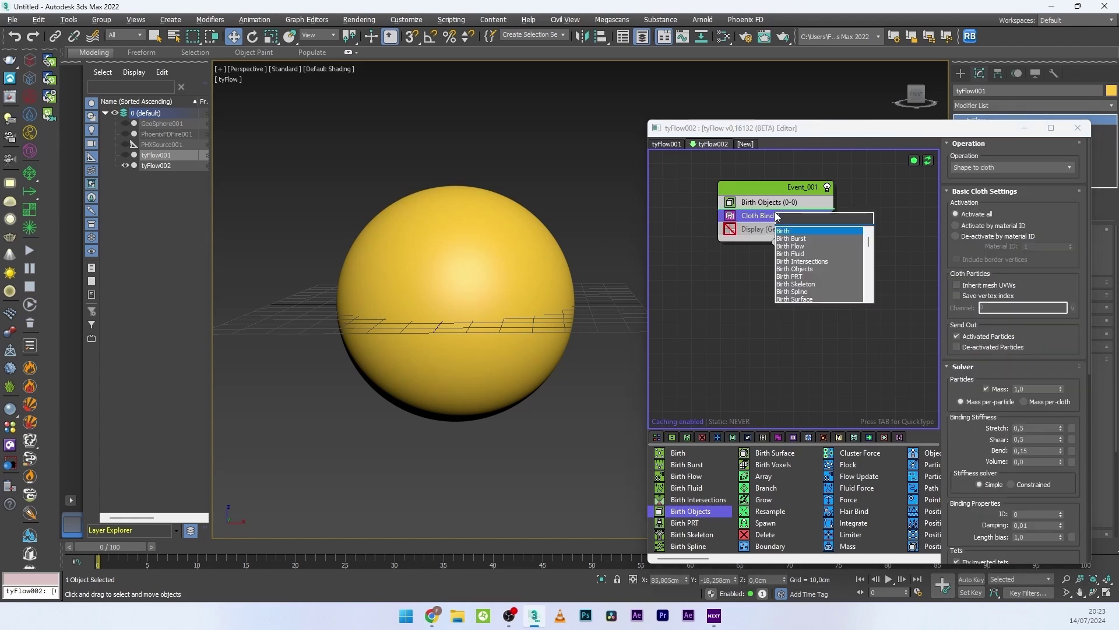
type("fluid")
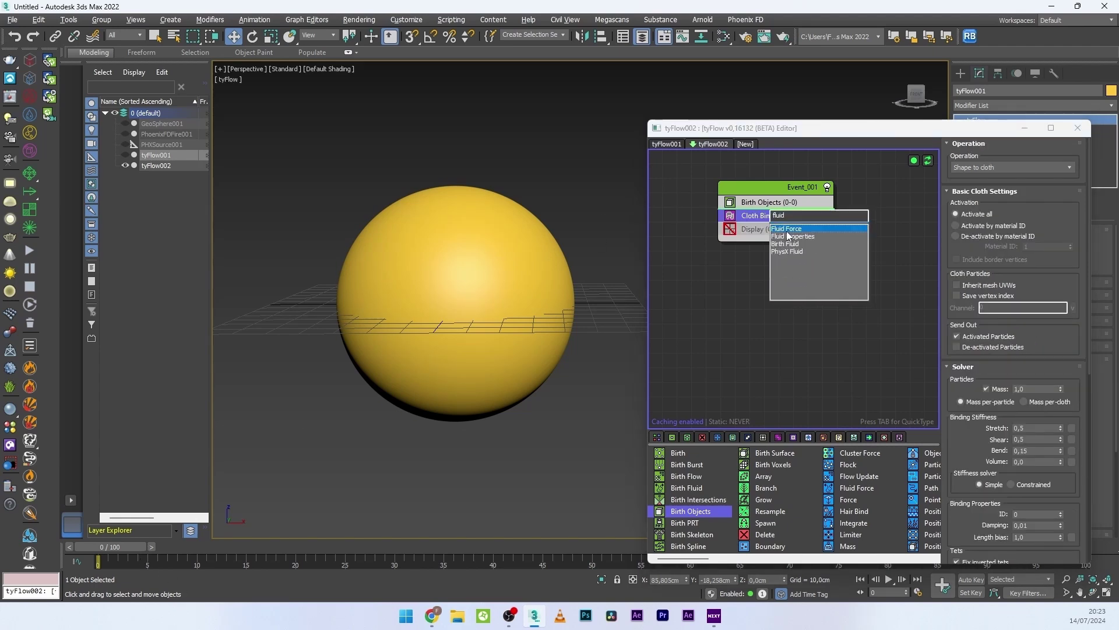
left_click(788, 232)
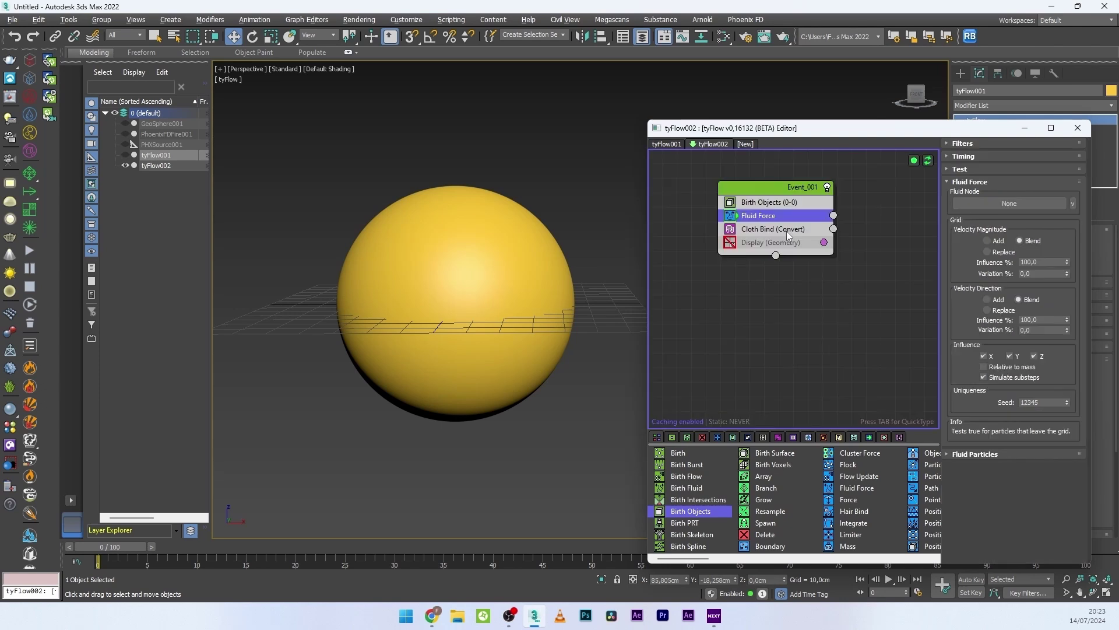
Set PhoenixFDFire001 as Fluid Force's fluid node, with velocity magnitude influence at 150% and velocity direction on Replace
left_click(1009, 203)
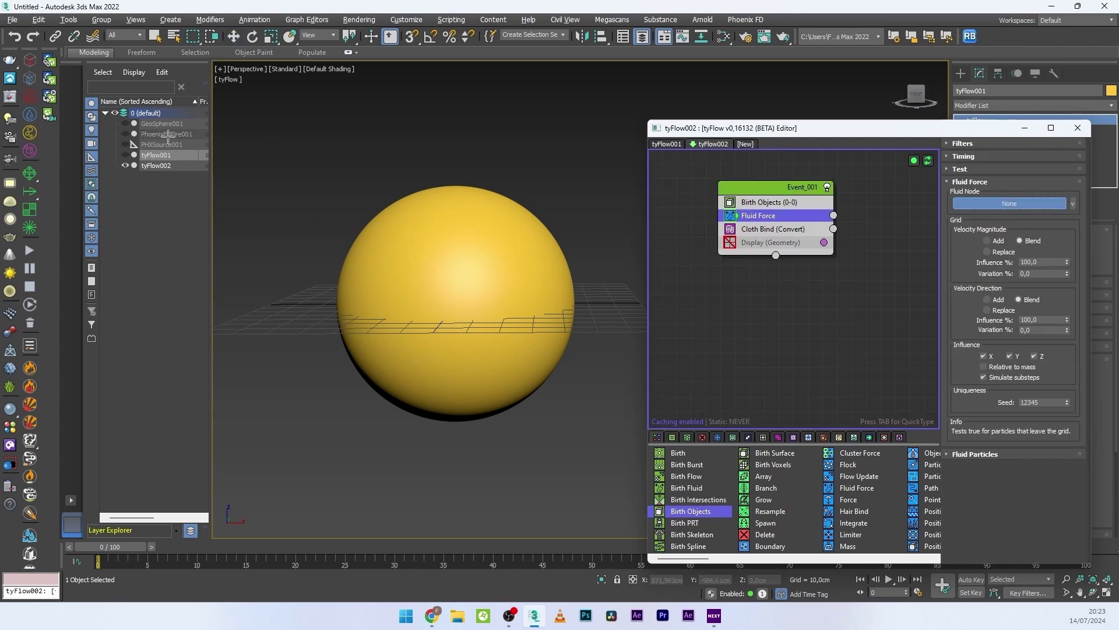
left_click(168, 134)
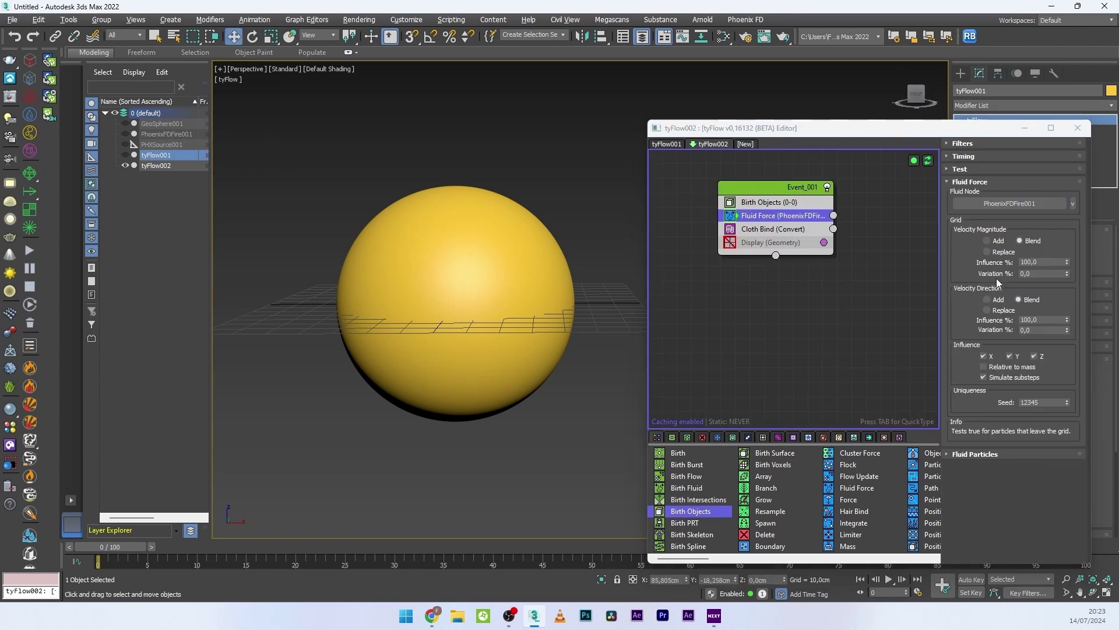
double_click(1060, 262)
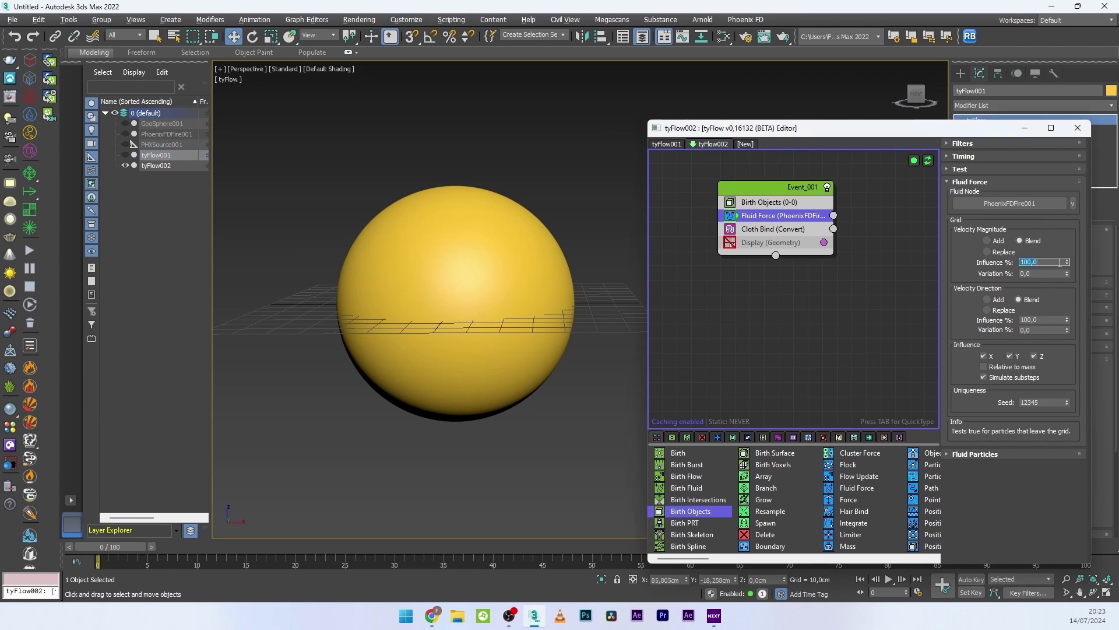
type("1")
left_click(1002, 310)
Set the bend value of Cloth Bind's binding stiffness to 0.5
left_click(757, 229)
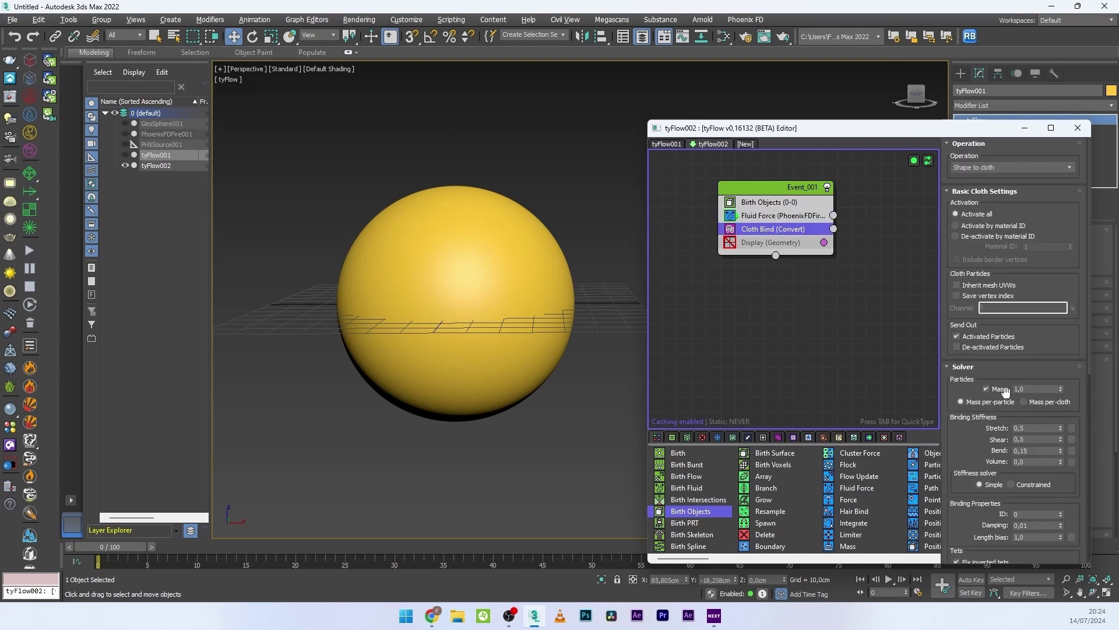
scroll(996, 295, "down", 3)
scroll(995, 294, "down", 3)
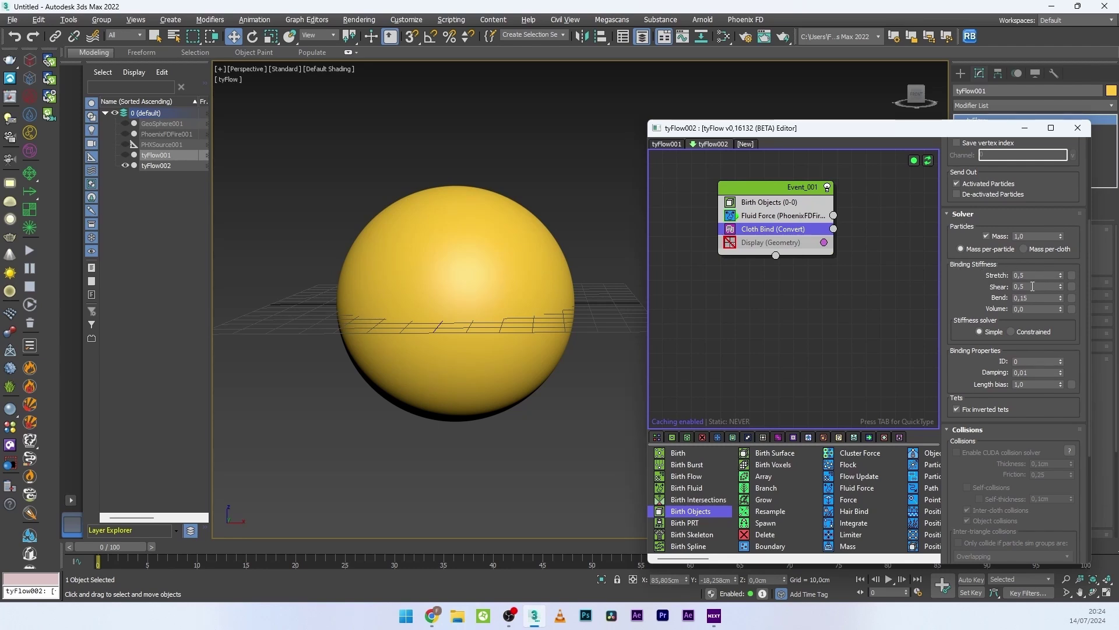
double_click(1042, 297)
type("0,5")
Enable cloth tearing in the Cloth Bind operator and set its stretch variation to 15%
scroll(991, 367, "down", 2)
left_click(986, 371)
left_click(965, 385)
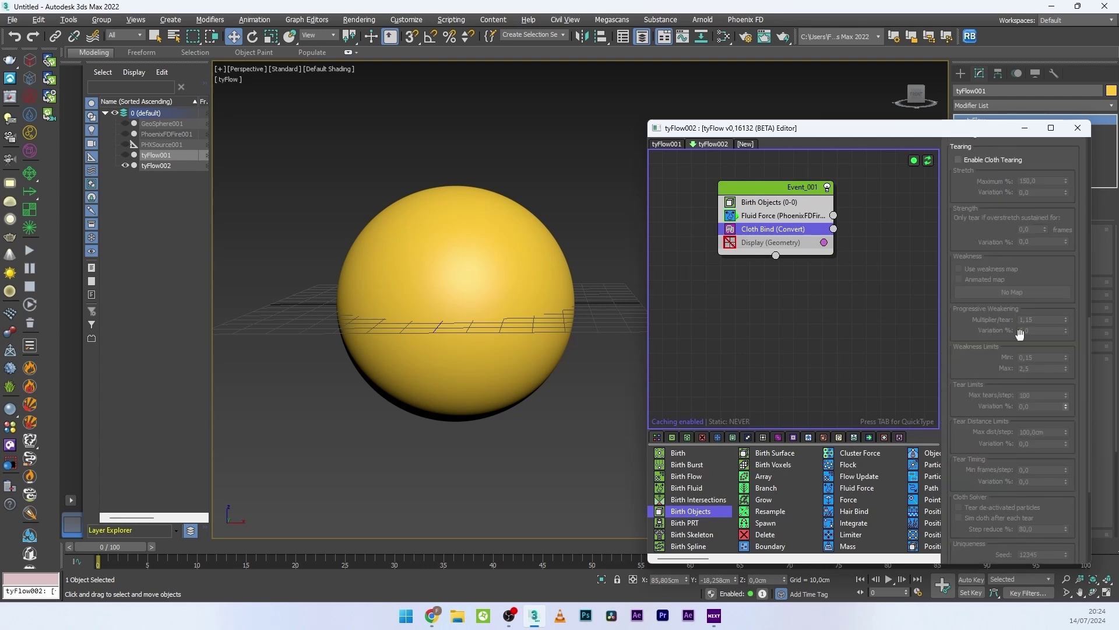
scroll(972, 268, "down", 8)
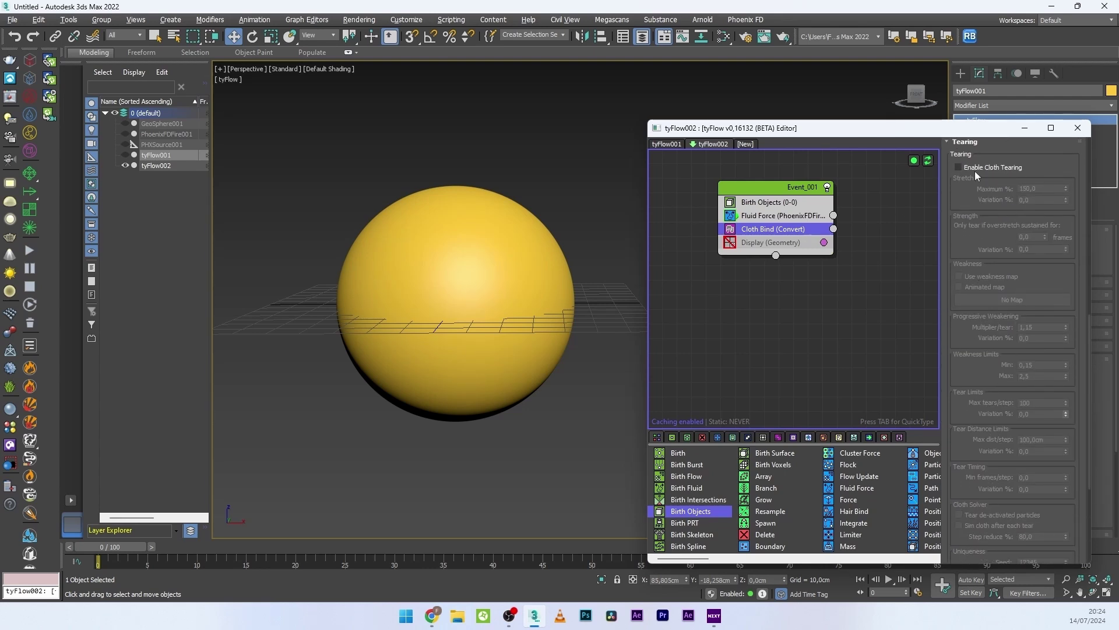
left_click(959, 169)
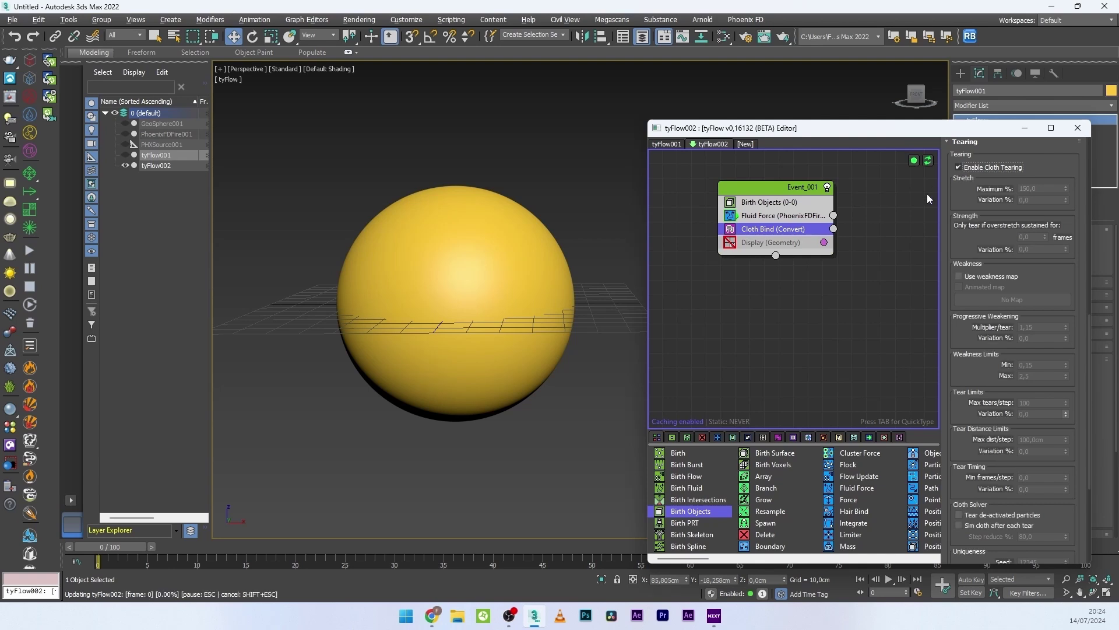
scroll(998, 256, "up", 1)
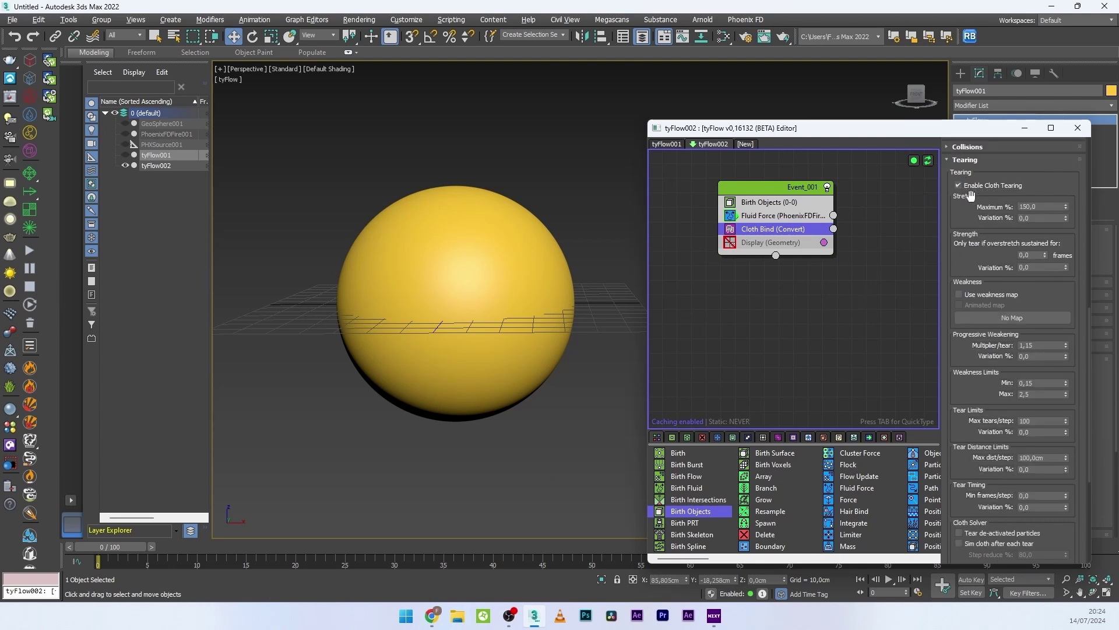
left_click(1034, 219)
type("15")
key("Return")
Set Cloth Bind's progressive weakening to a multiplier per tear of 1.0 with 25% variation
left_click_drag(965, 350, 974, 320)
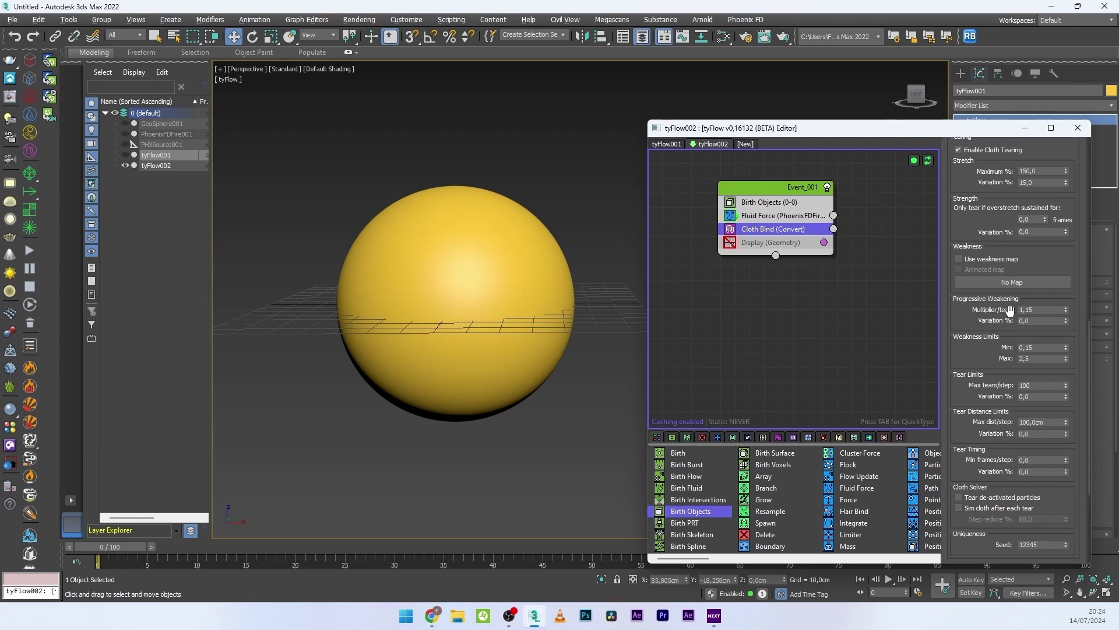
left_click(1051, 311)
key("Return")
left_click(1029, 321)
left_click_drag(965, 405, 979, 372)
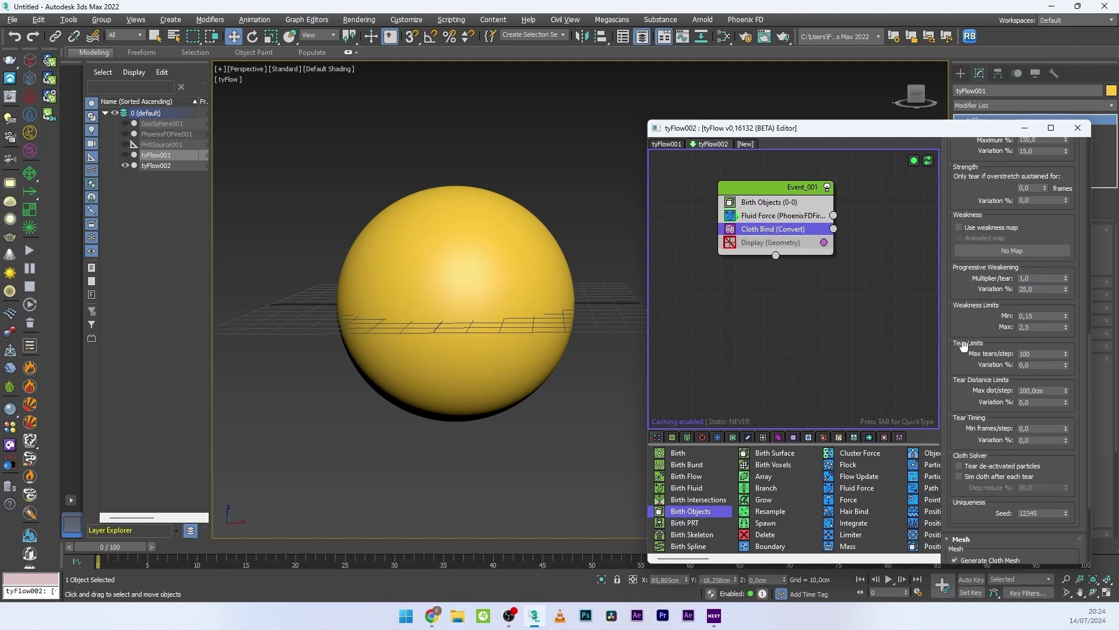
Set Cloth Bind's tear limit to 200 max tears per step and its tear distance limit to 300 cm per step
double_click(1038, 352)
type("200")
key("Return")
double_click(1050, 391)
type("300")
key("Return")
Review the Birth Objects, Fluid Force and Cloth Bind settings, and preview the sphere's tearing from frame 14 to frame 24
left_click(779, 204)
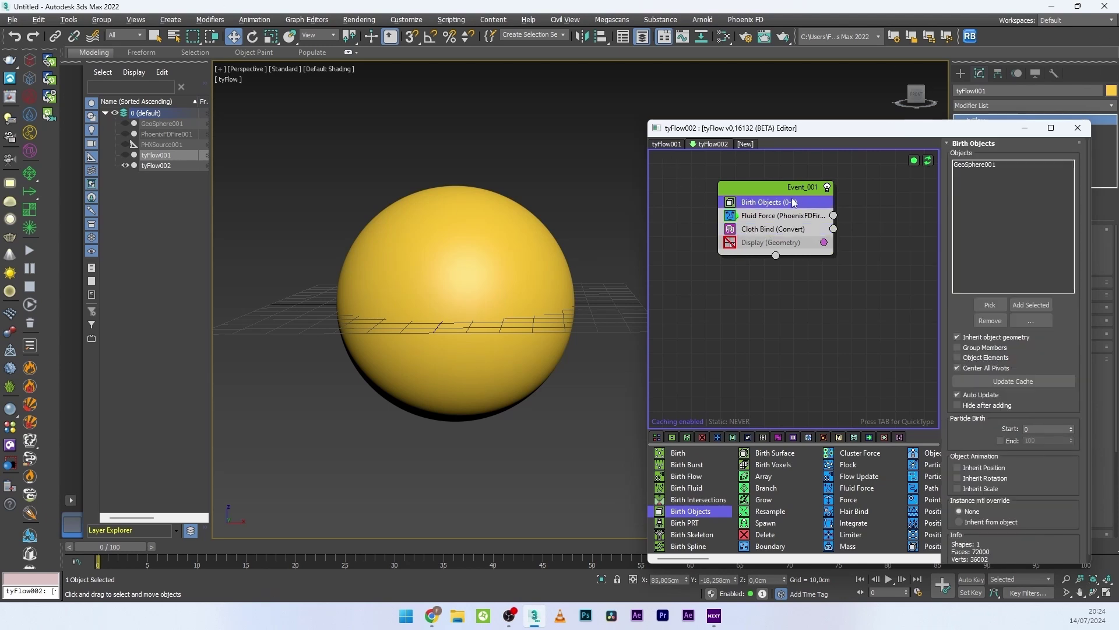
left_click(764, 217)
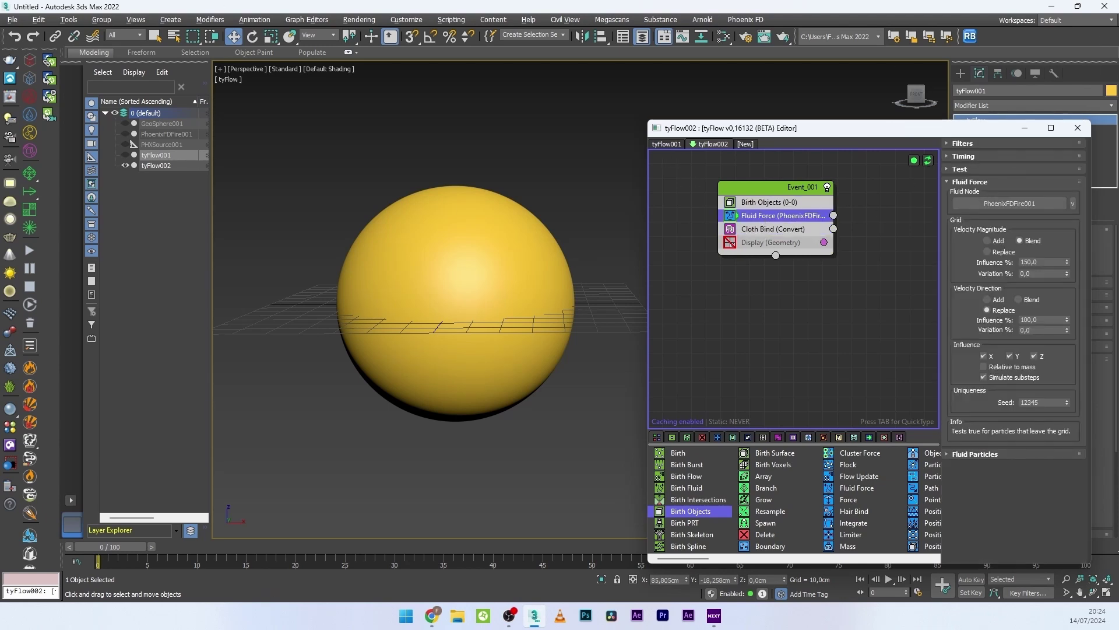
left_click(748, 232)
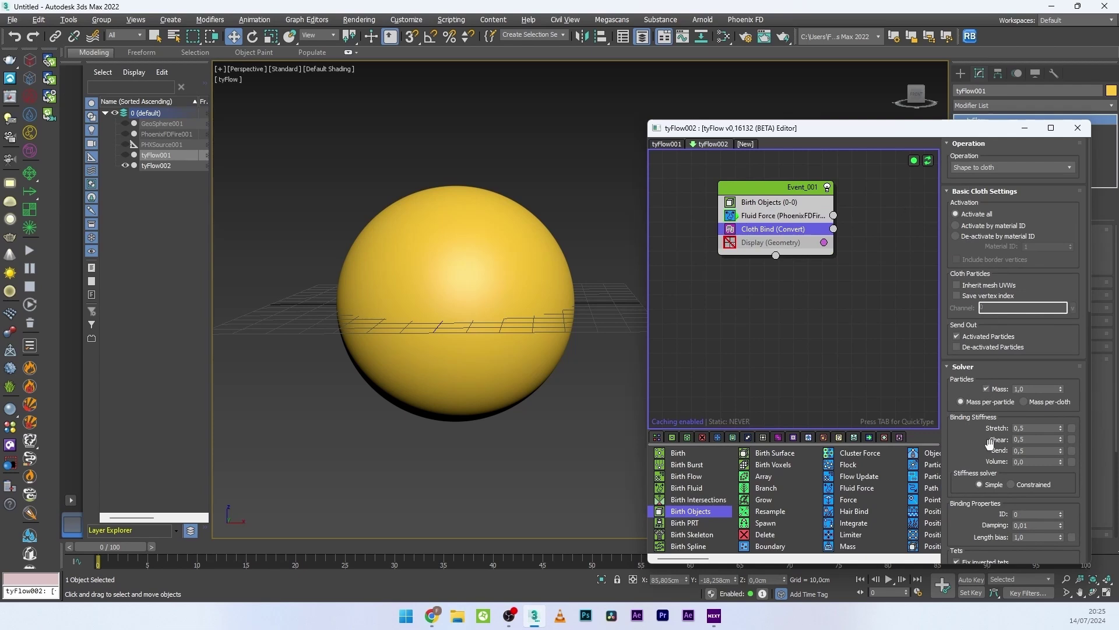
scroll(985, 472, "down", 5)
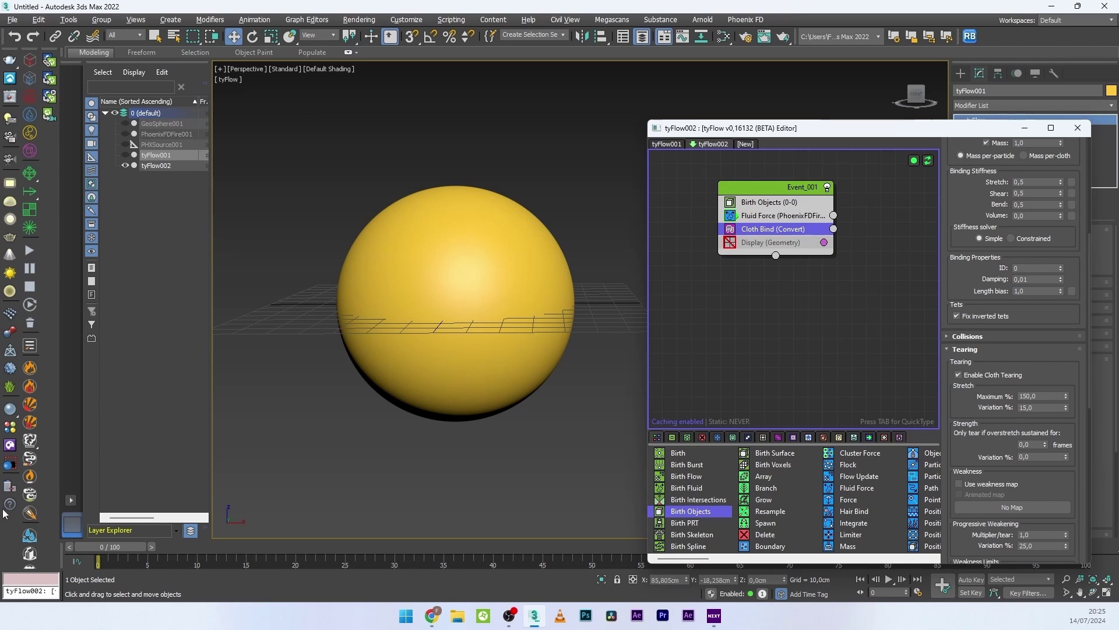
left_click(252, 548)
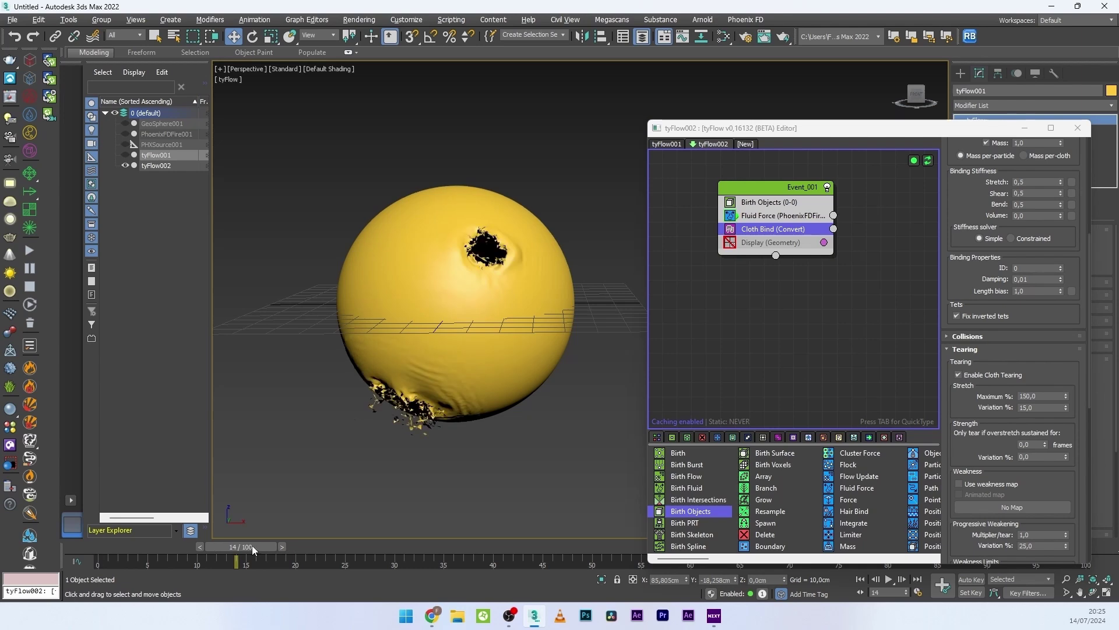
middle_click_drag(462, 331, 490, 317, "alt")
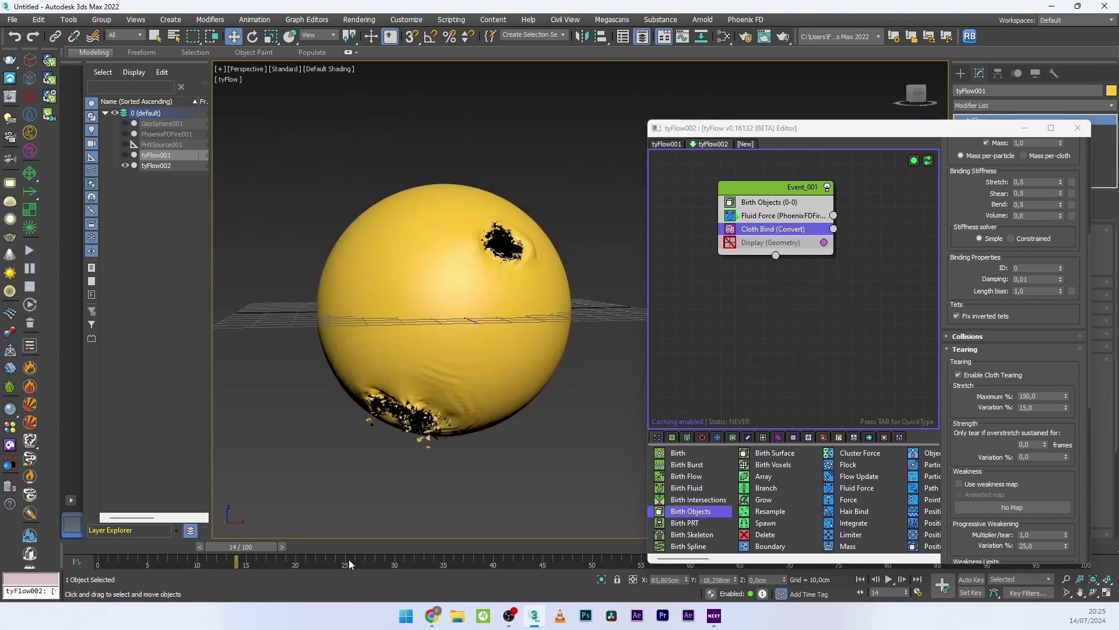
left_click_drag(237, 547, 335, 540)
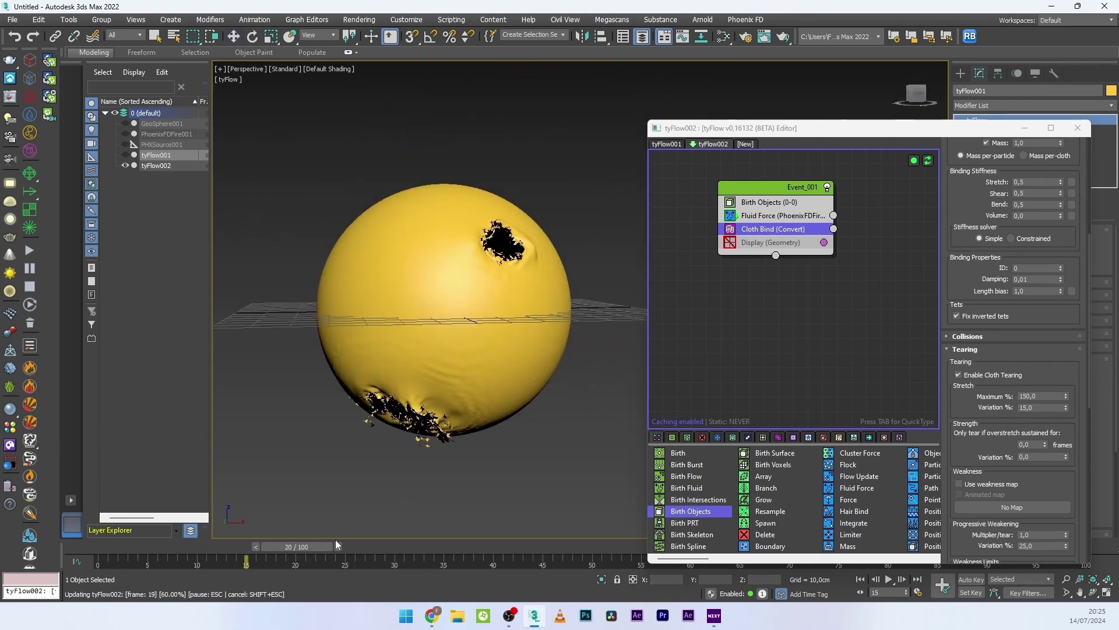
key("w")
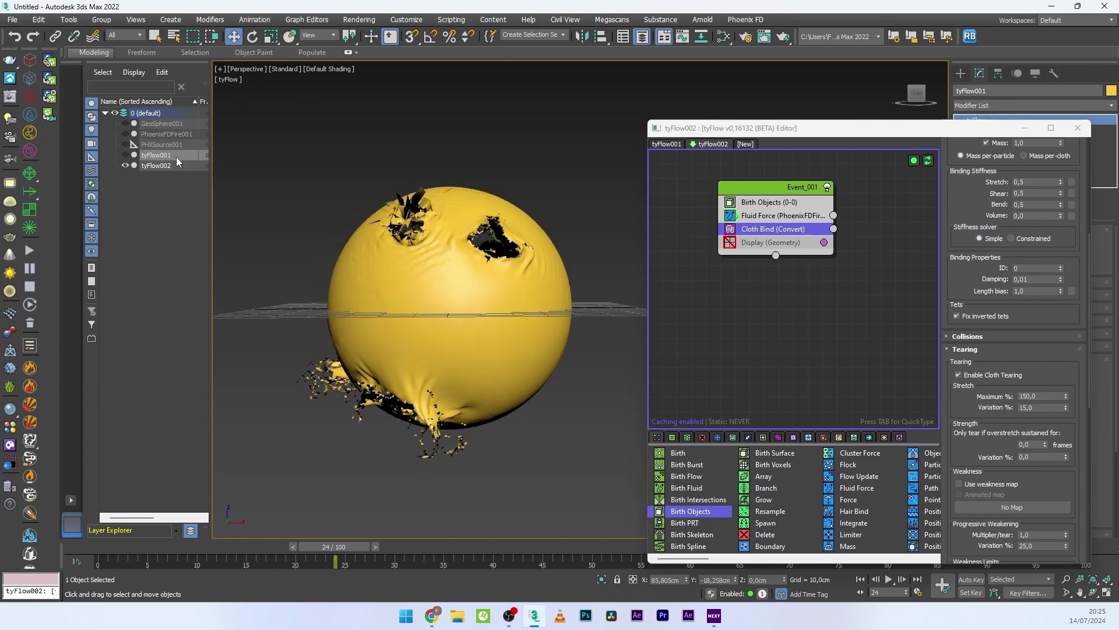
scroll(434, 223, "up", 3)
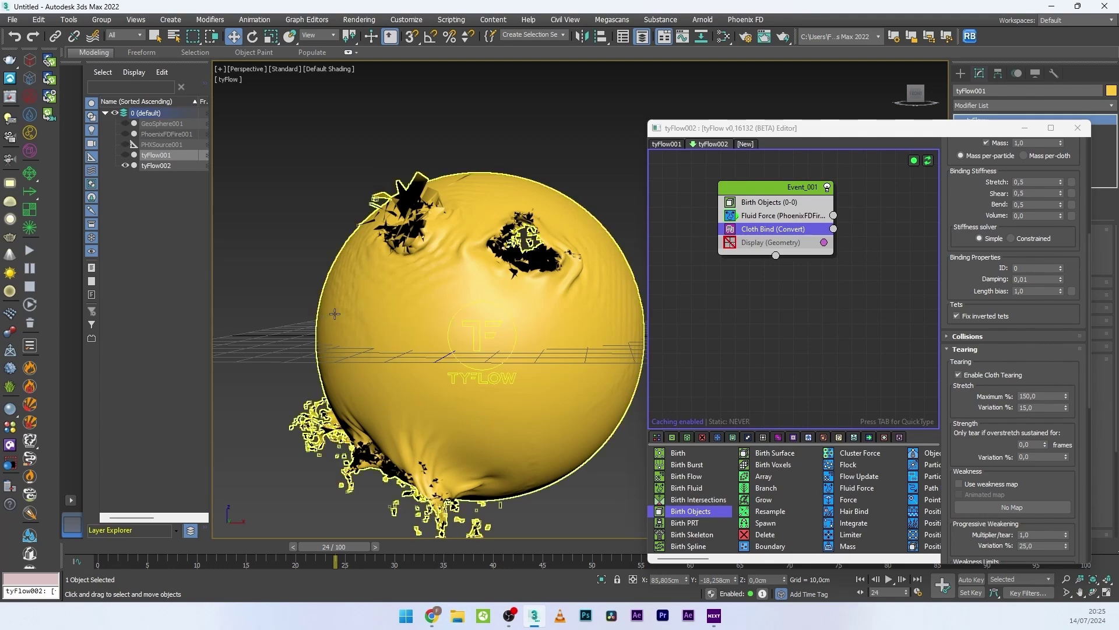
middle_click_drag(311, 326, 318, 385, "alt")
scroll(431, 280, "down", 5)
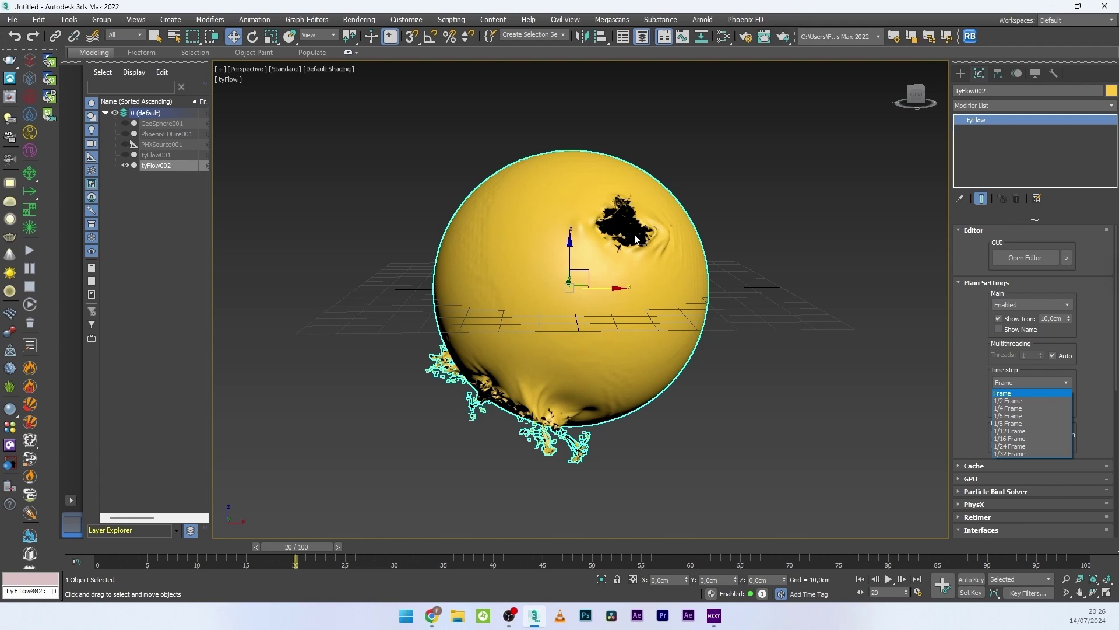
Set the simulation time step of tyFlow002 to 1/4 Frame
left_click(982, 377)
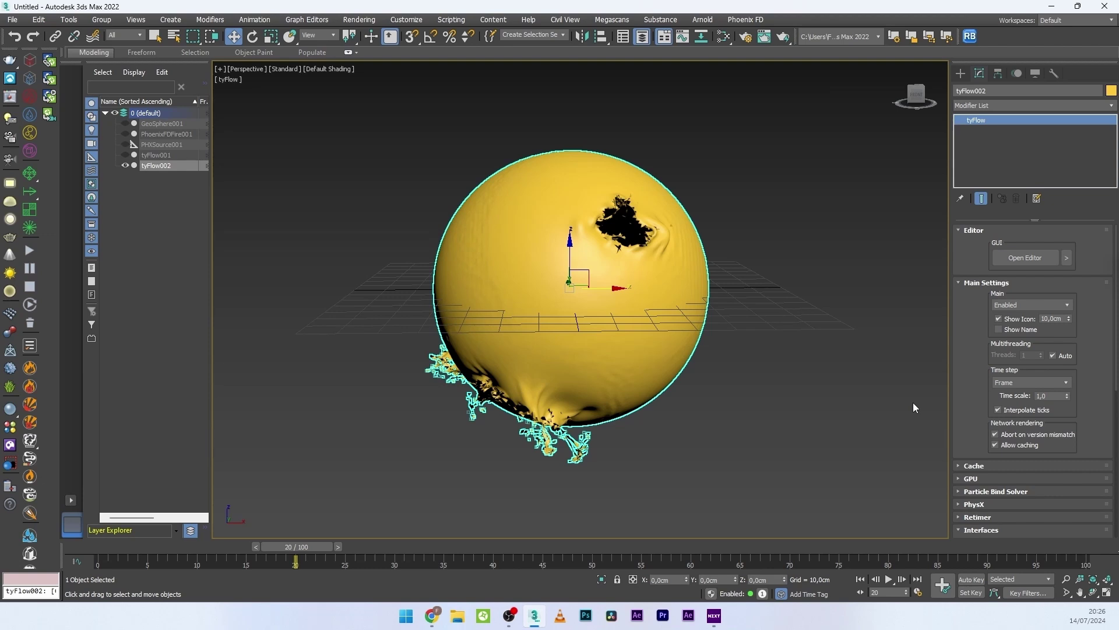
left_click(1015, 383)
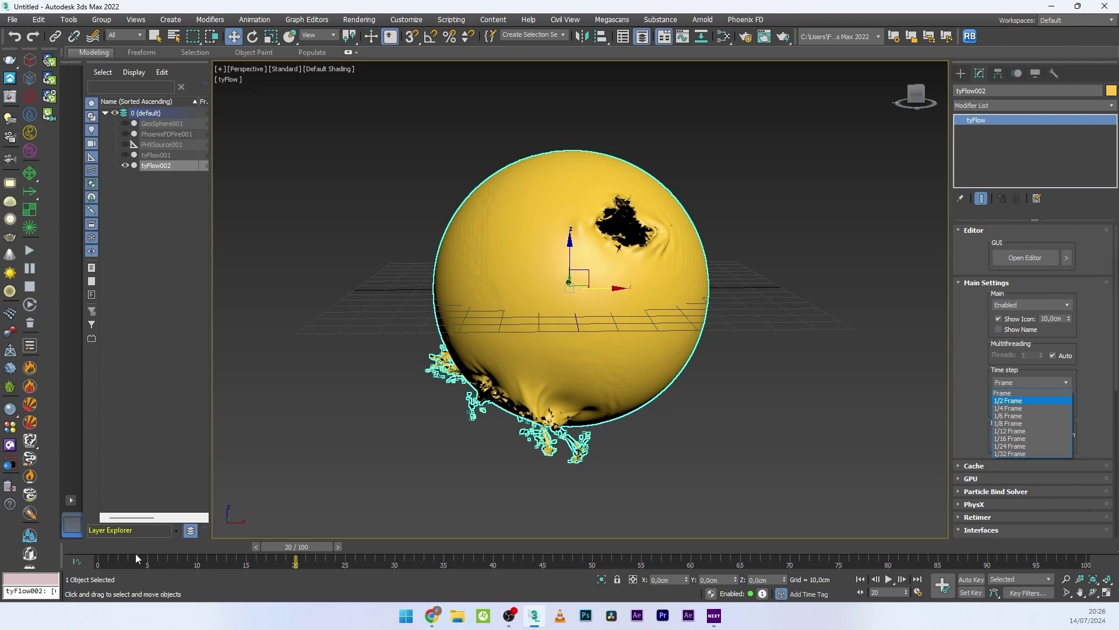
left_click(1008, 400)
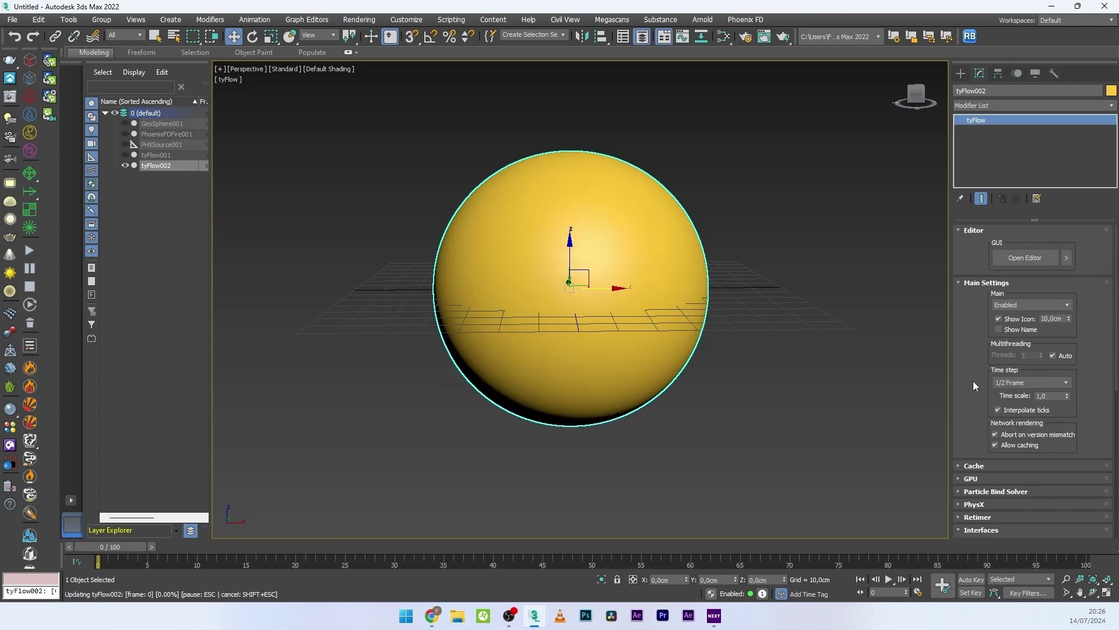
left_click(1001, 385)
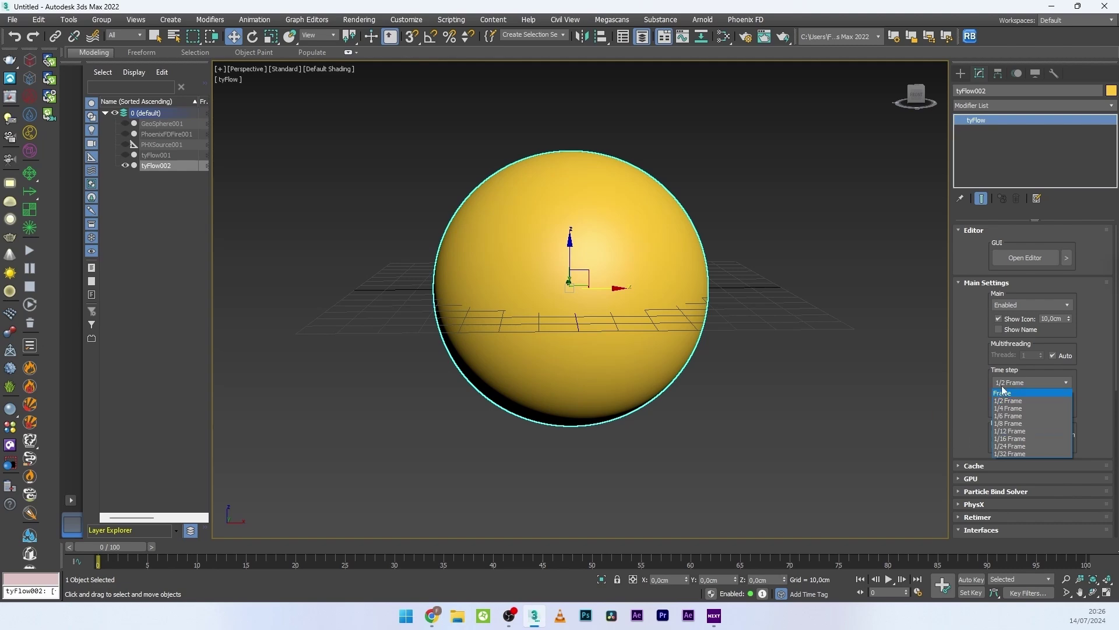
left_click(1008, 408)
Show edged faces to inspect the cloth mesh and set the source GeoSphere001 to 120 segments
key("F4")
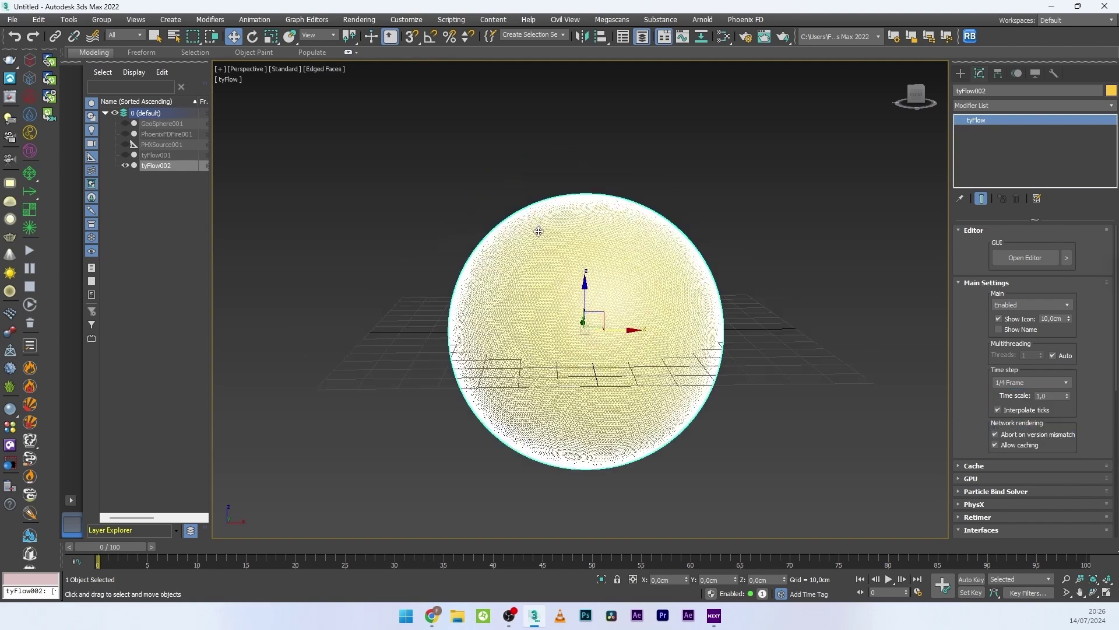
scroll(620, 270, "up", 2)
scroll(600, 204, "down", 2)
scroll(585, 235, "up", 2)
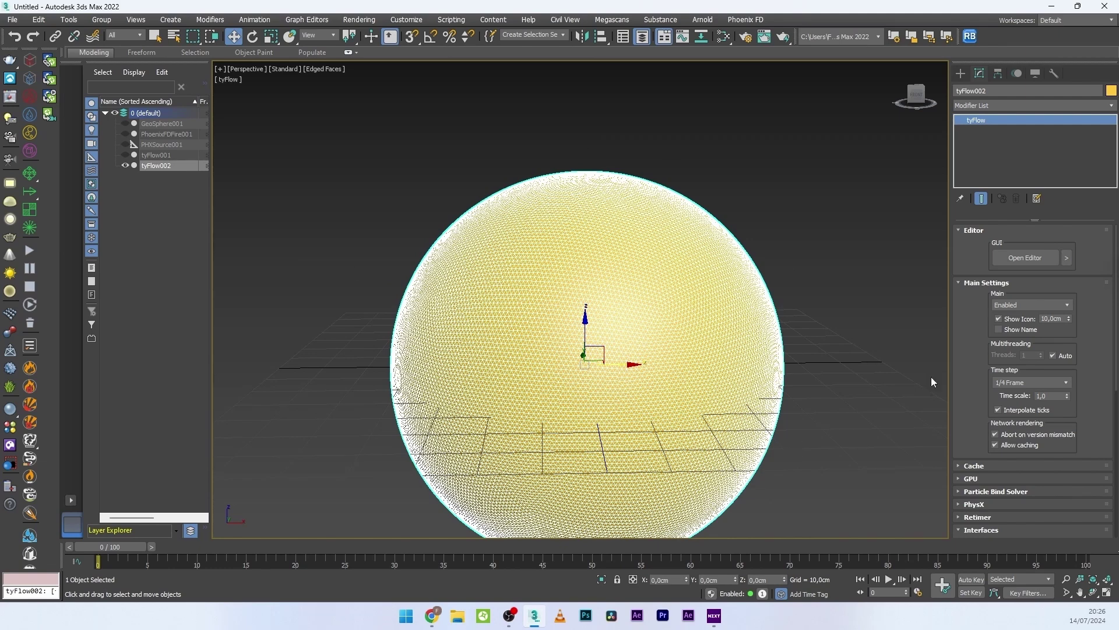
left_click(162, 124)
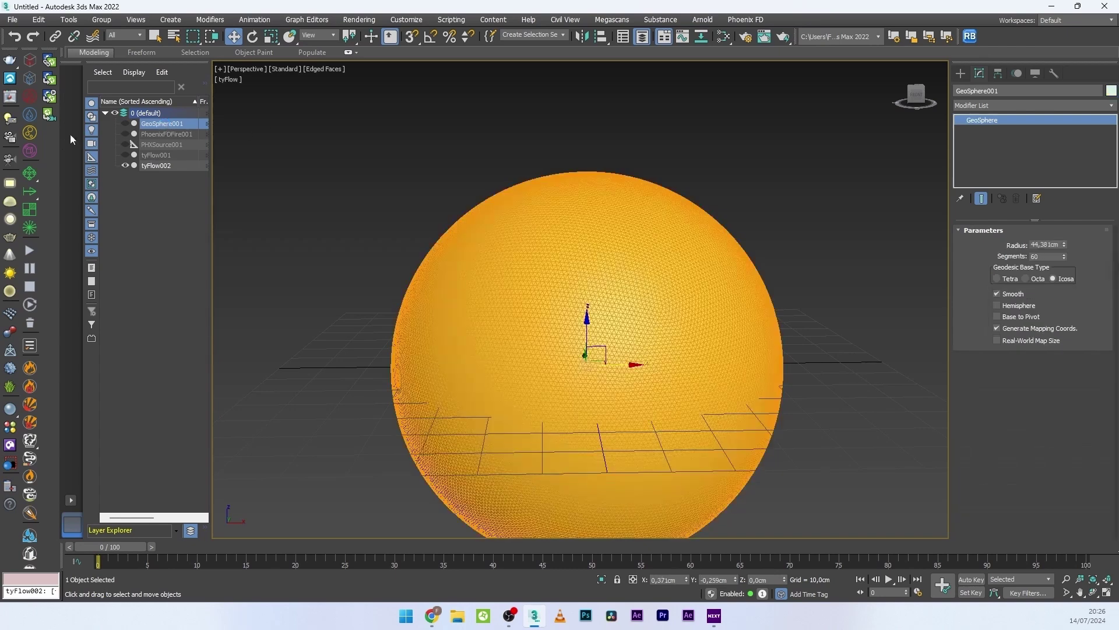
left_click(1041, 256)
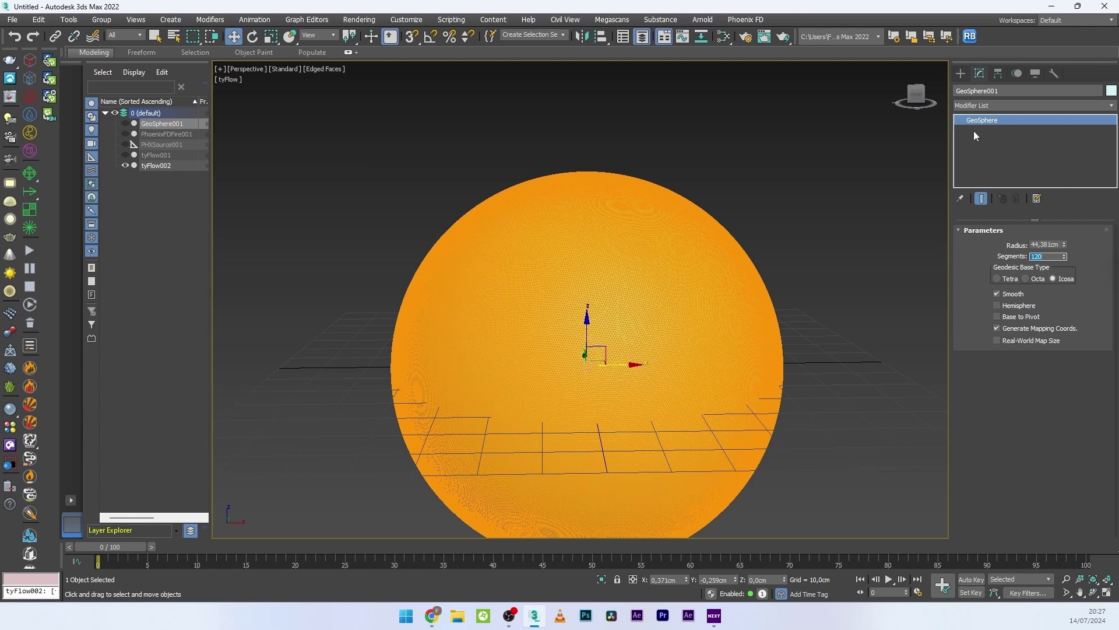
Select tyFlow002 again and turn off edged faces in the viewport
left_click(157, 166)
scroll(337, 189, "down", 2)
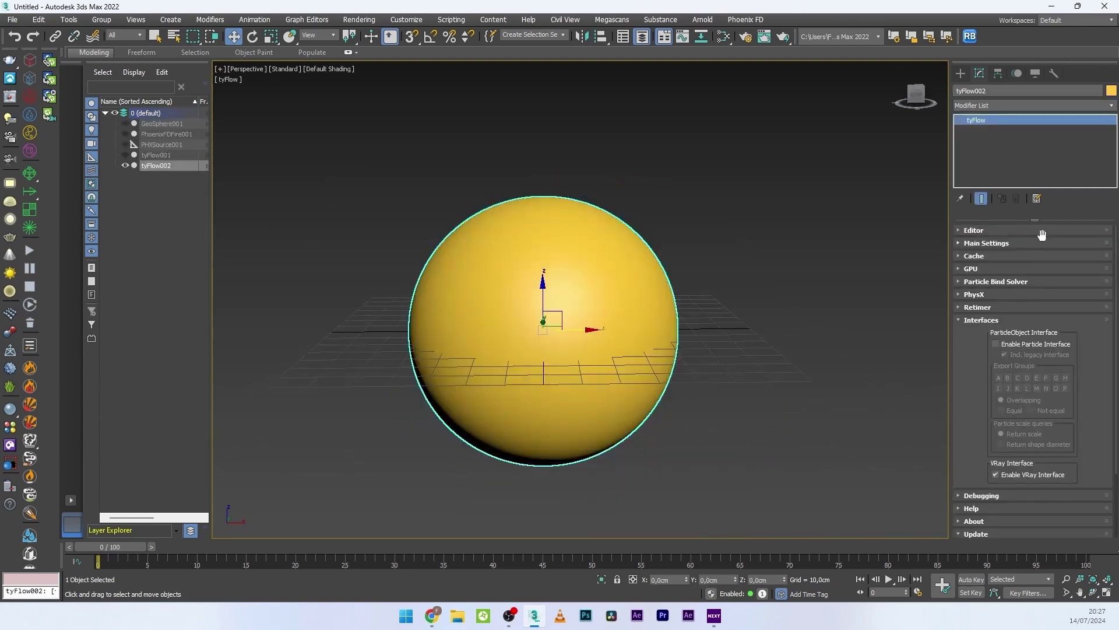
middle_click_drag(803, 284, 808, 311)
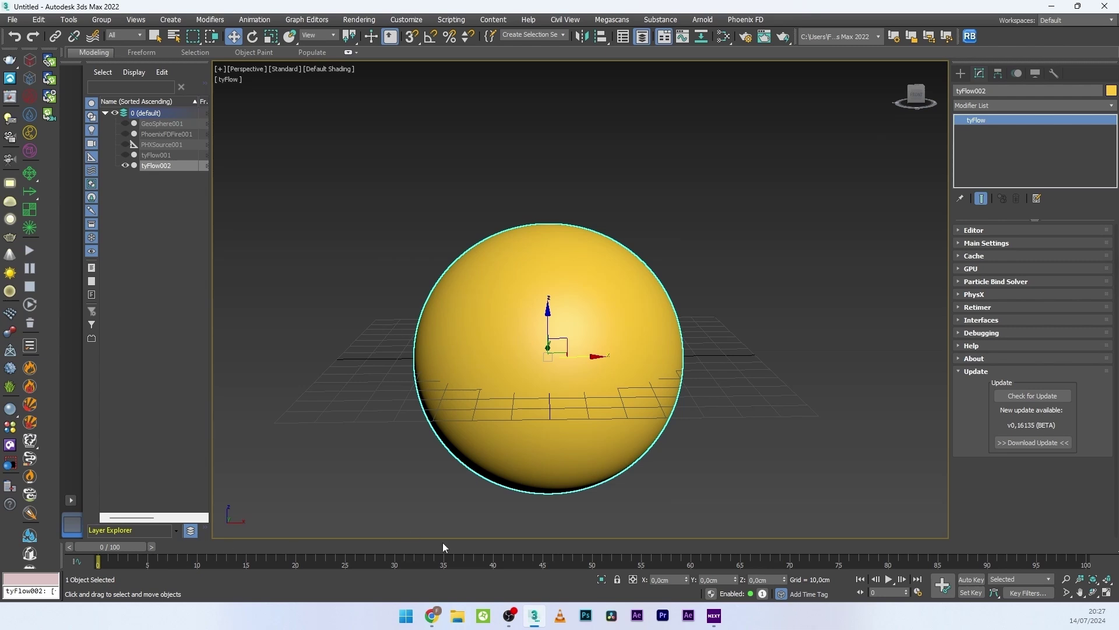
Simulate the cloth tearing of tyFlow002 up to frame 29 and inspect the torn sphere from several angles
left_click(400, 549)
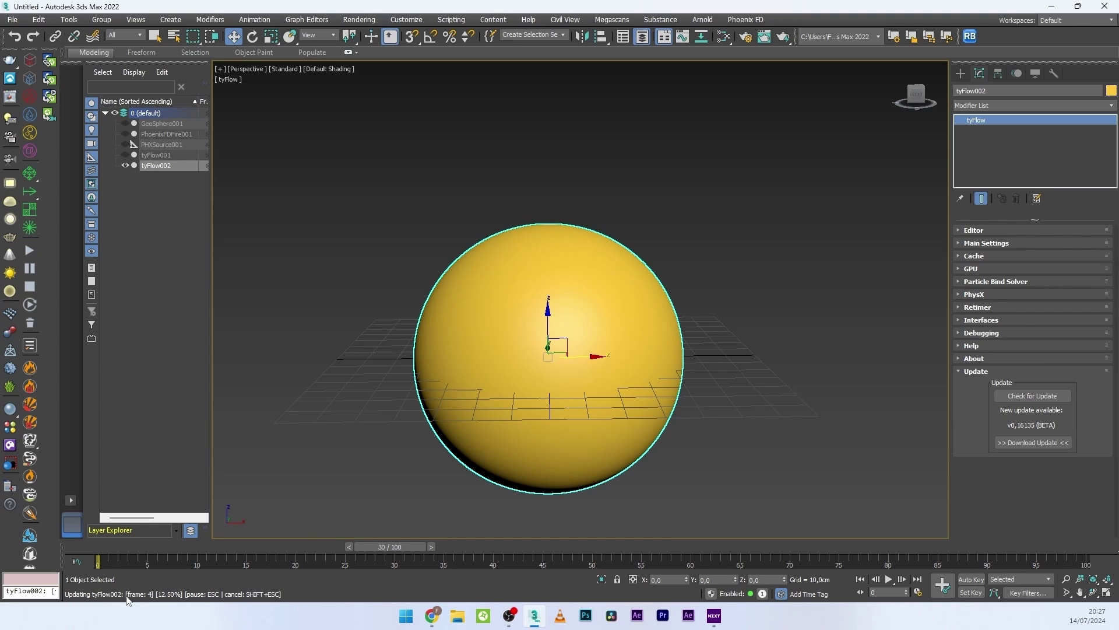
mouse_move(534, 615)
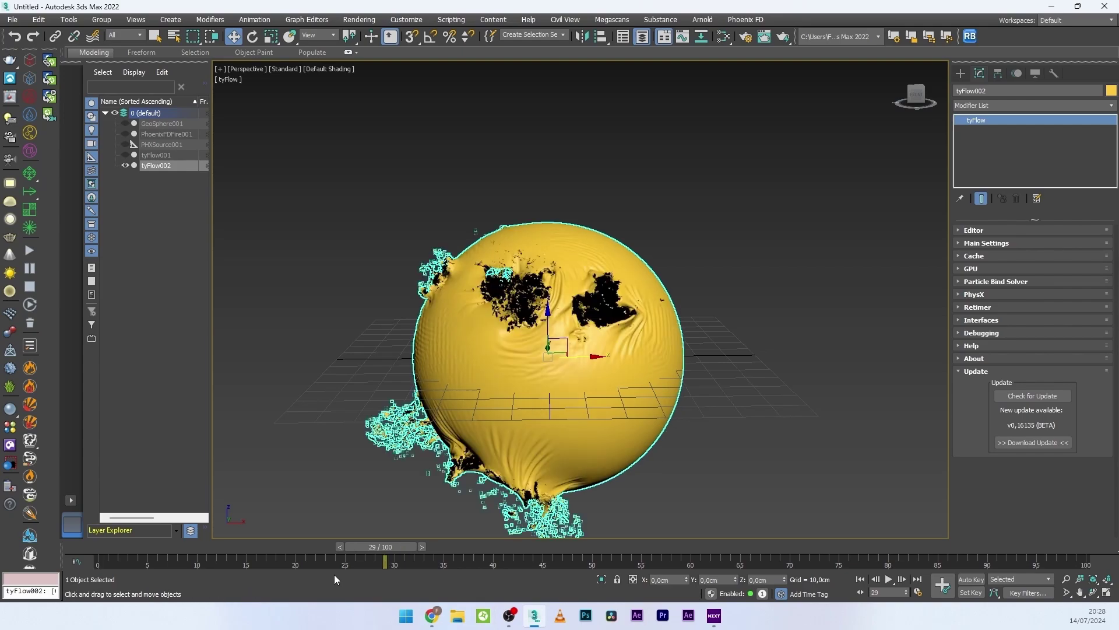
left_click(483, 176)
middle_click_drag(439, 440, 445, 355, "alt")
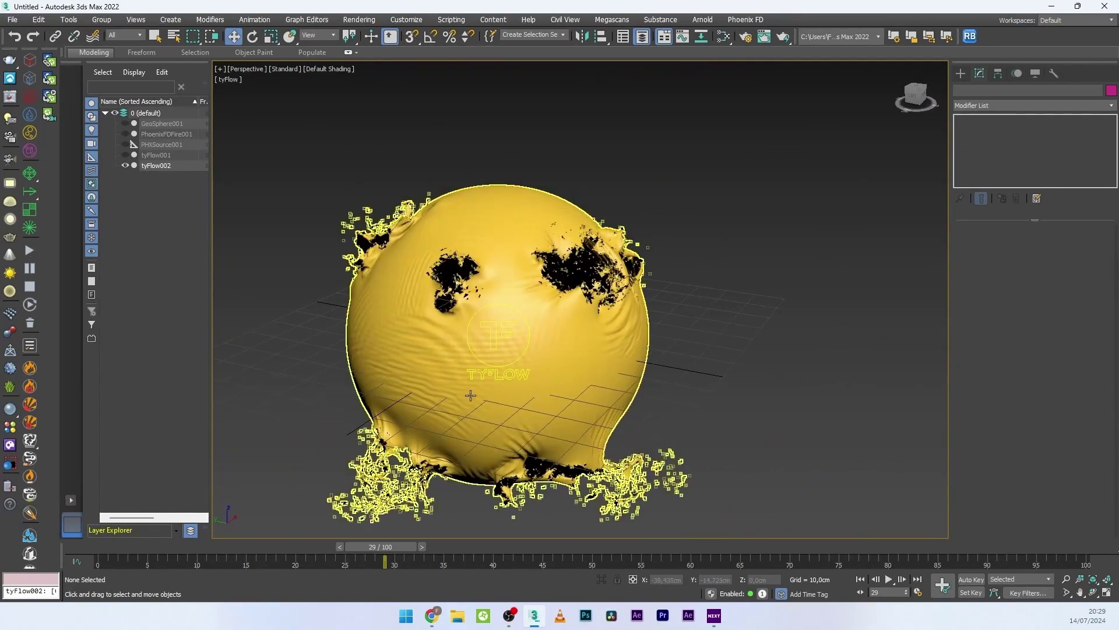
middle_click_drag(641, 315, 492, 309, "alt")
Select tyFlow002 and add a tyRelax modifier to its torn cloth mesh
left_click(537, 268)
left_click(989, 107)
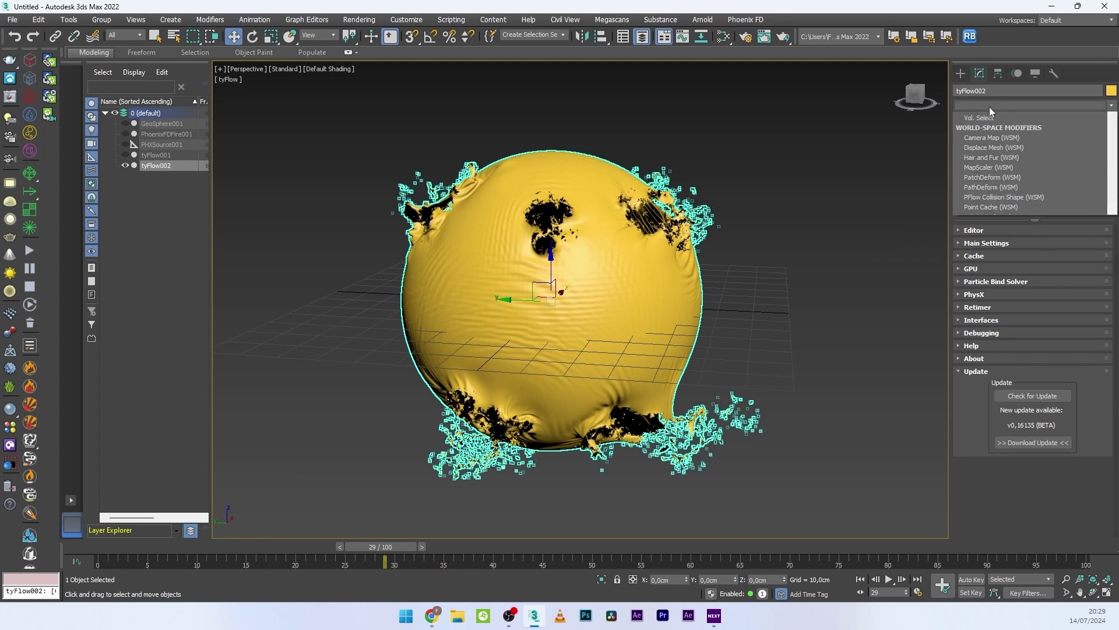
scroll(988, 107, "down", 10)
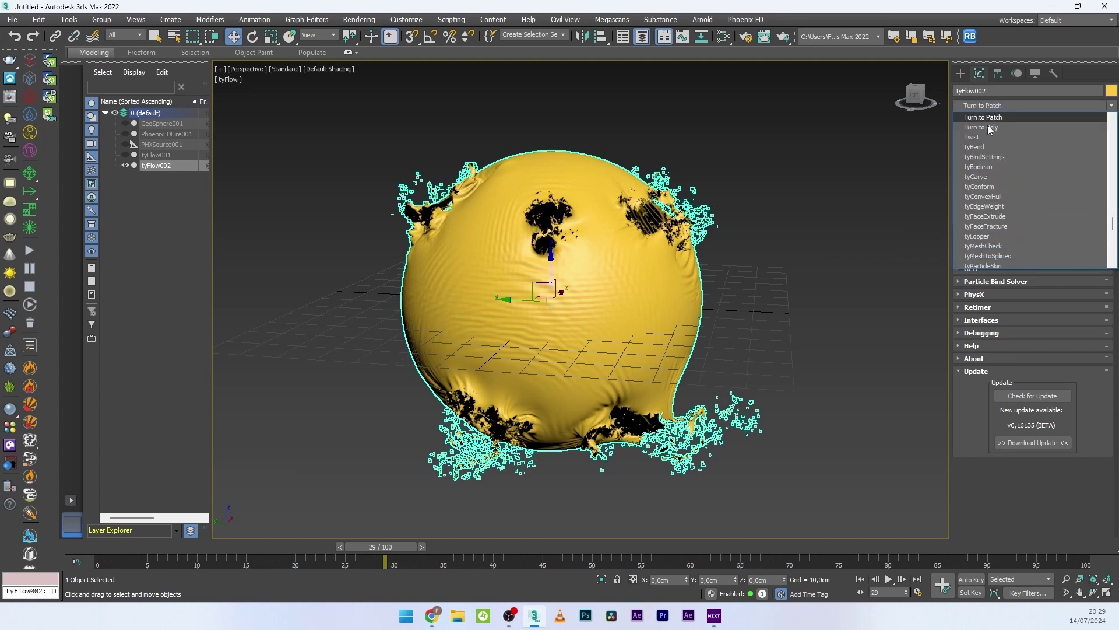
scroll(984, 264, "down", 1)
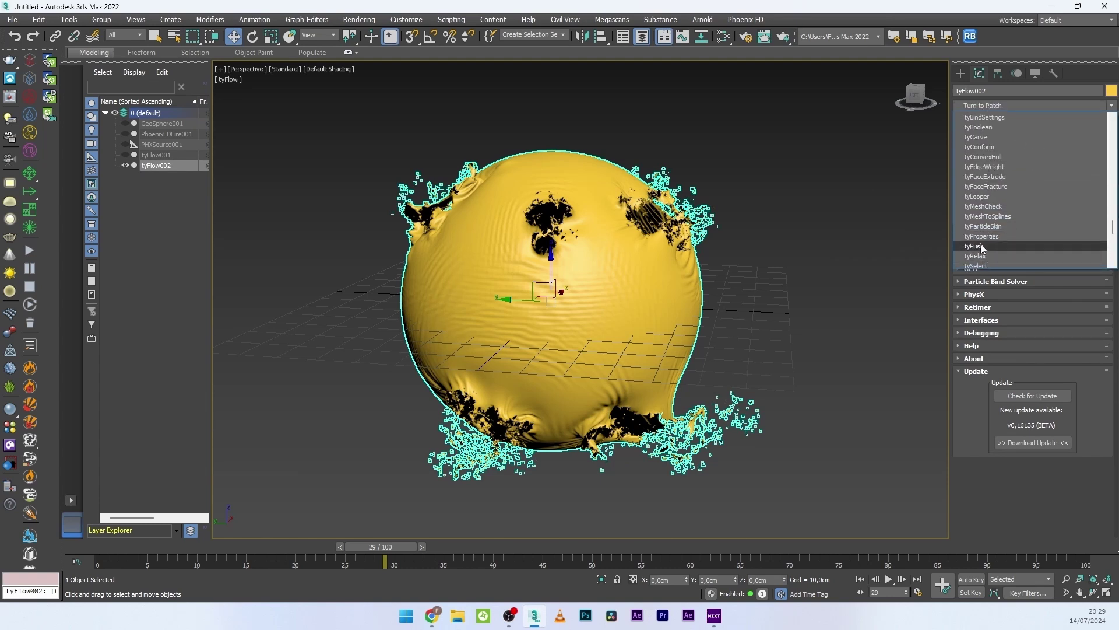
left_click(984, 264)
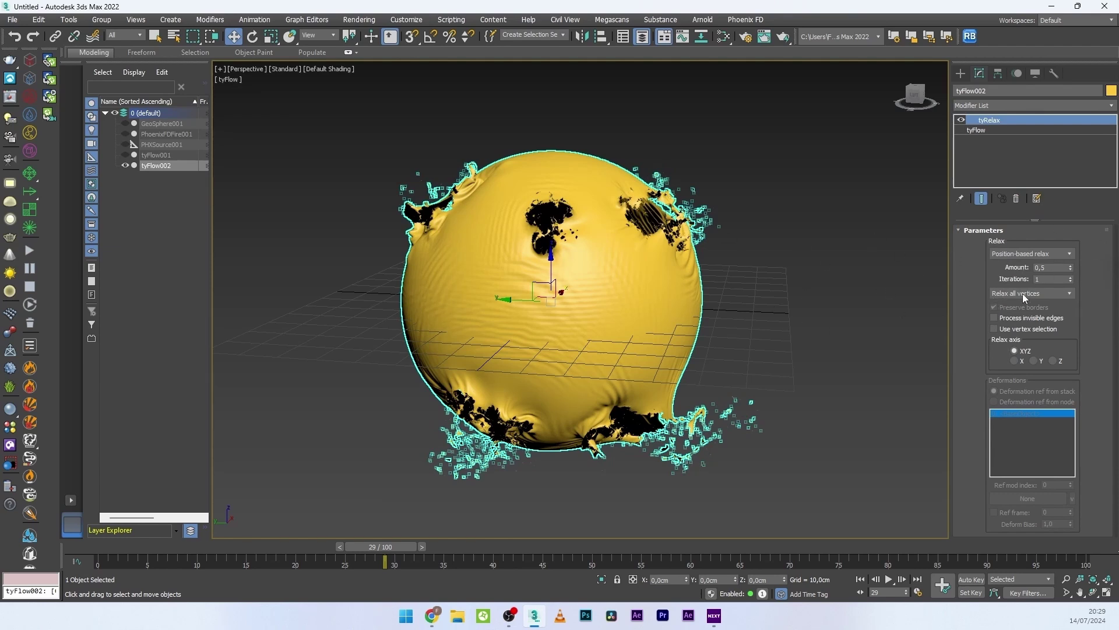
Set tyRelax to relax vertices on closed edges only, with 50 iterations and an amount of 0,2
left_click(1004, 296)
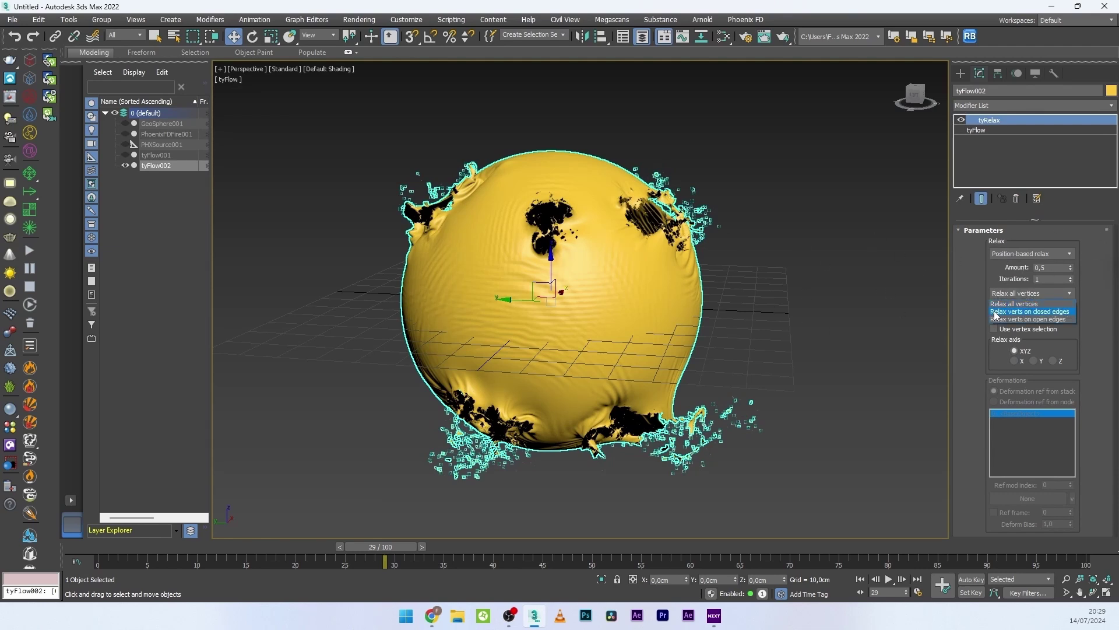
left_click(1041, 312)
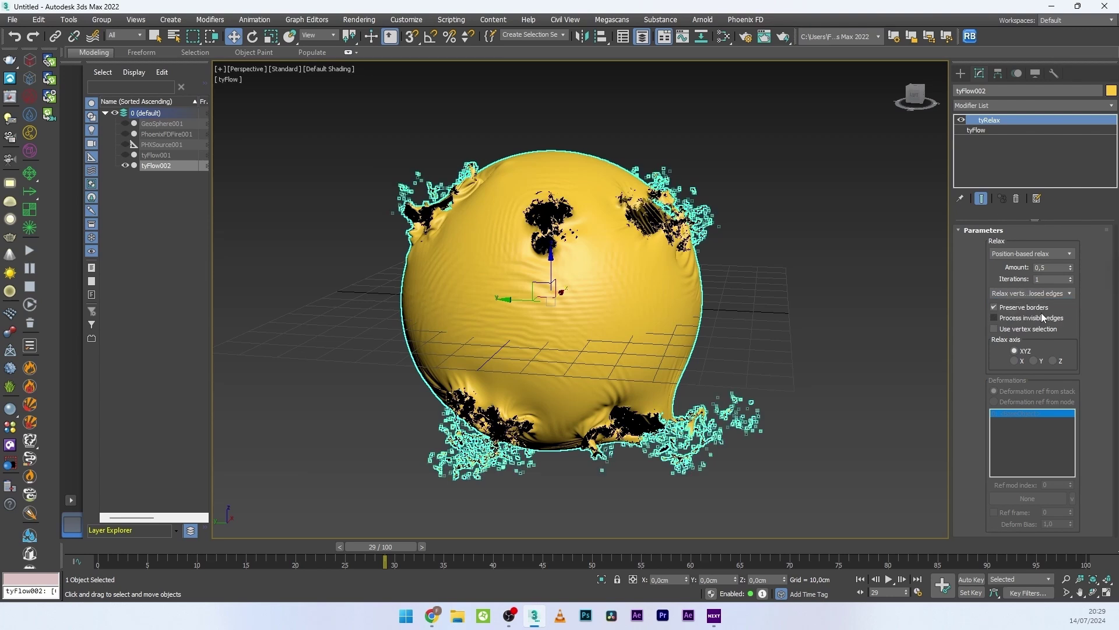
left_click(1047, 279)
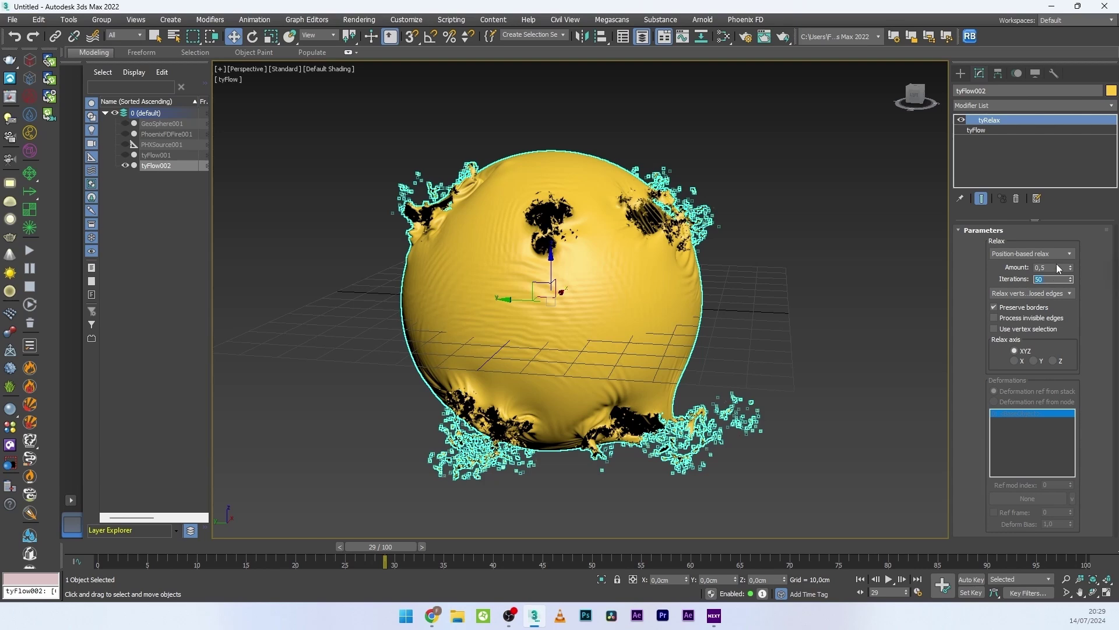
left_click(1054, 268)
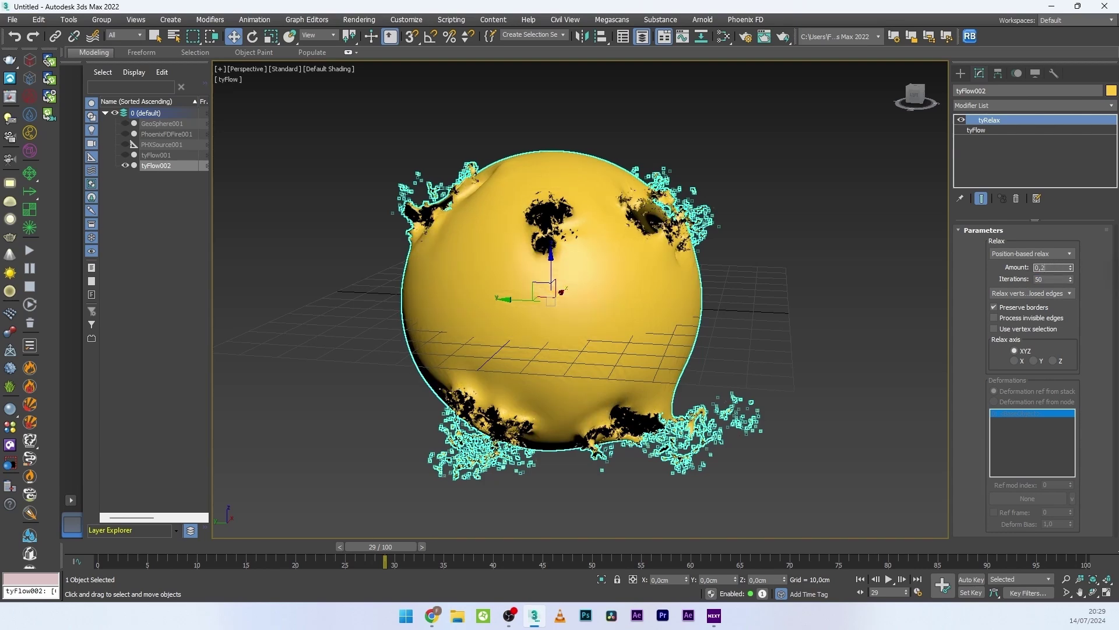
Examine the smoothed cloth without its selection outline and compare it with tyRelax disabled and enabled
left_click(743, 272)
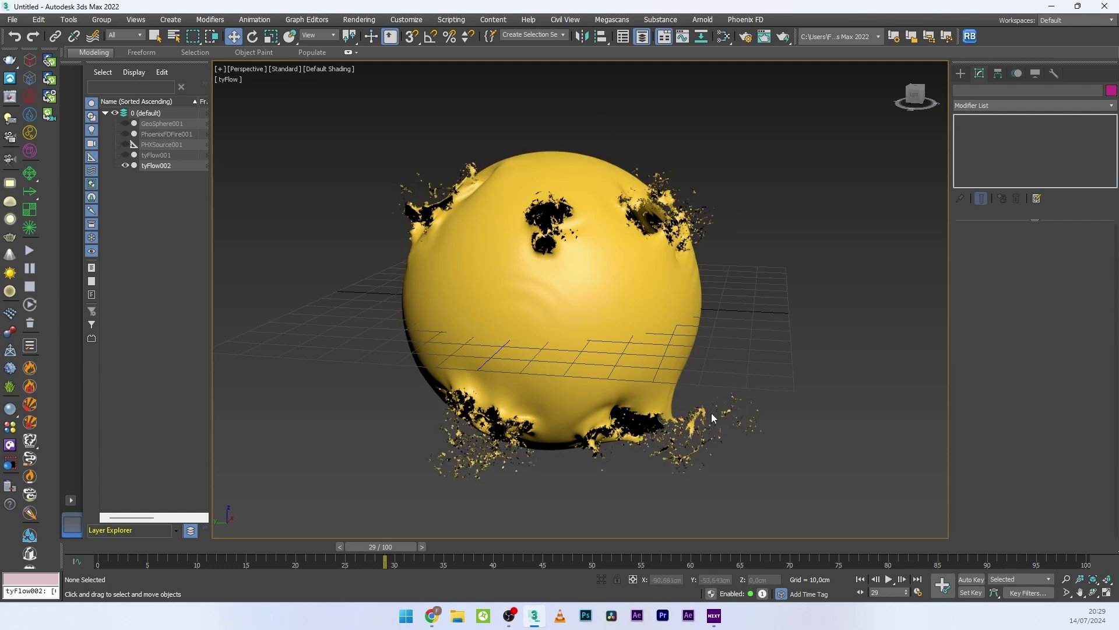
left_click(675, 433)
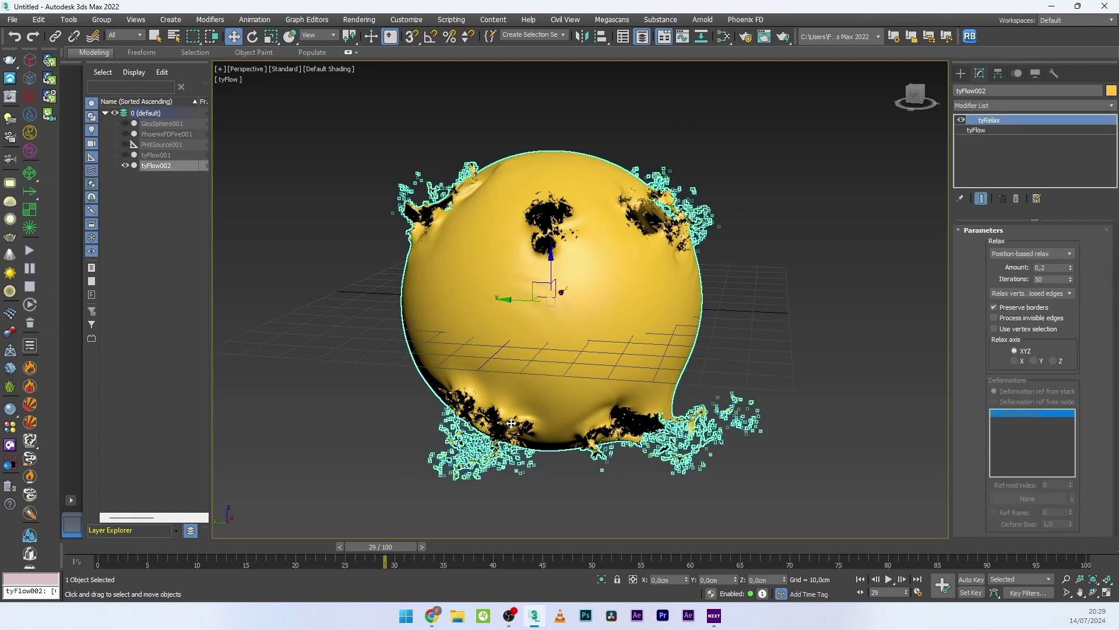
left_click(960, 120)
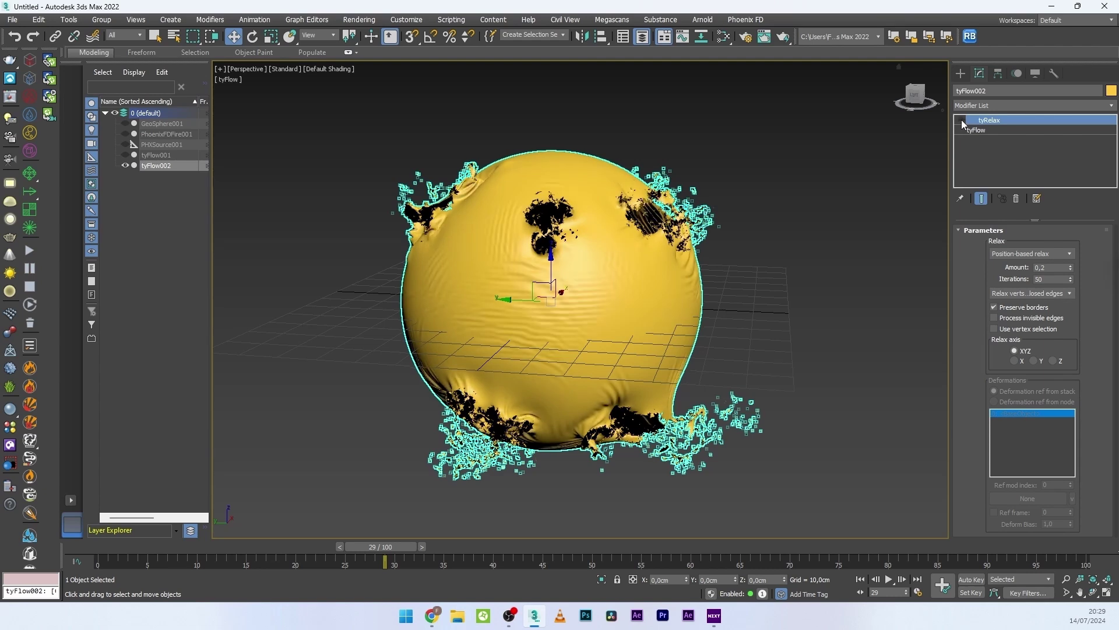
left_click(961, 120)
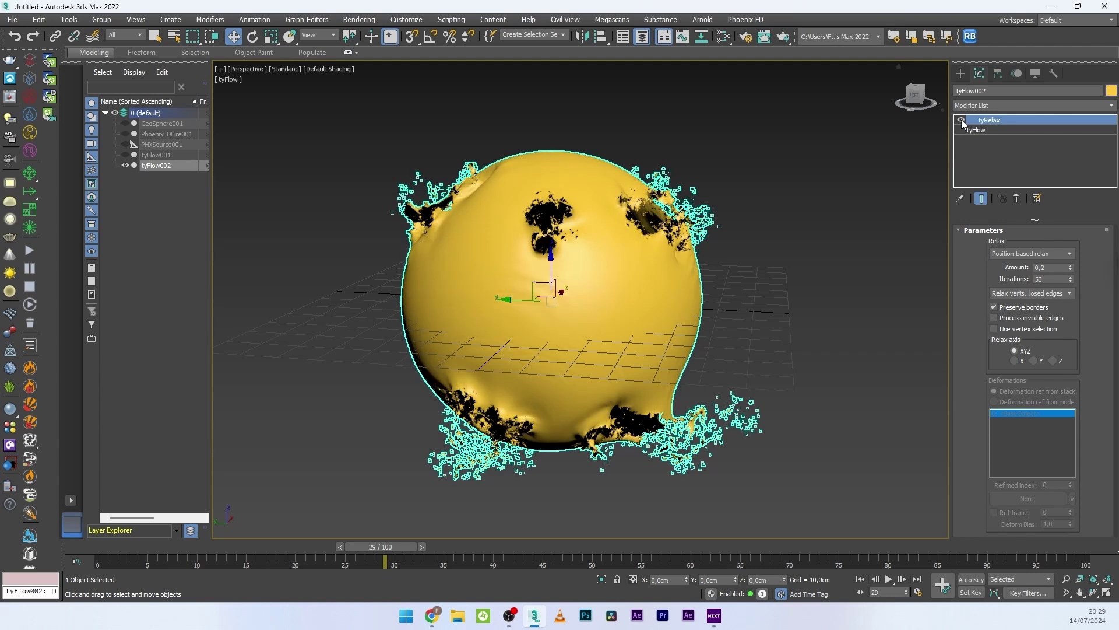
left_click(961, 120)
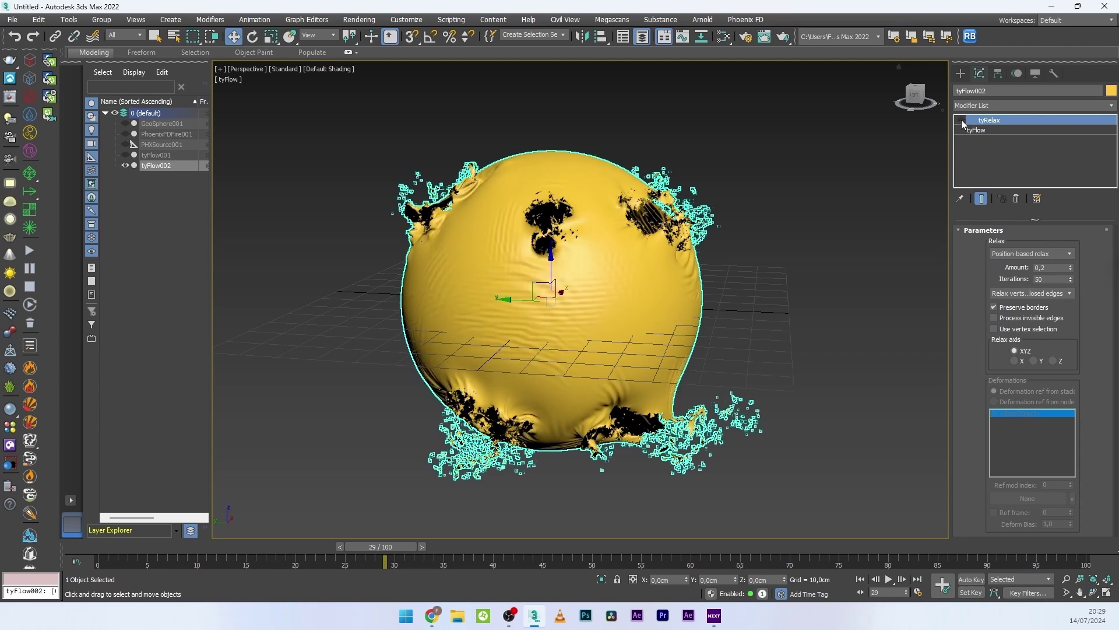
left_click(962, 120)
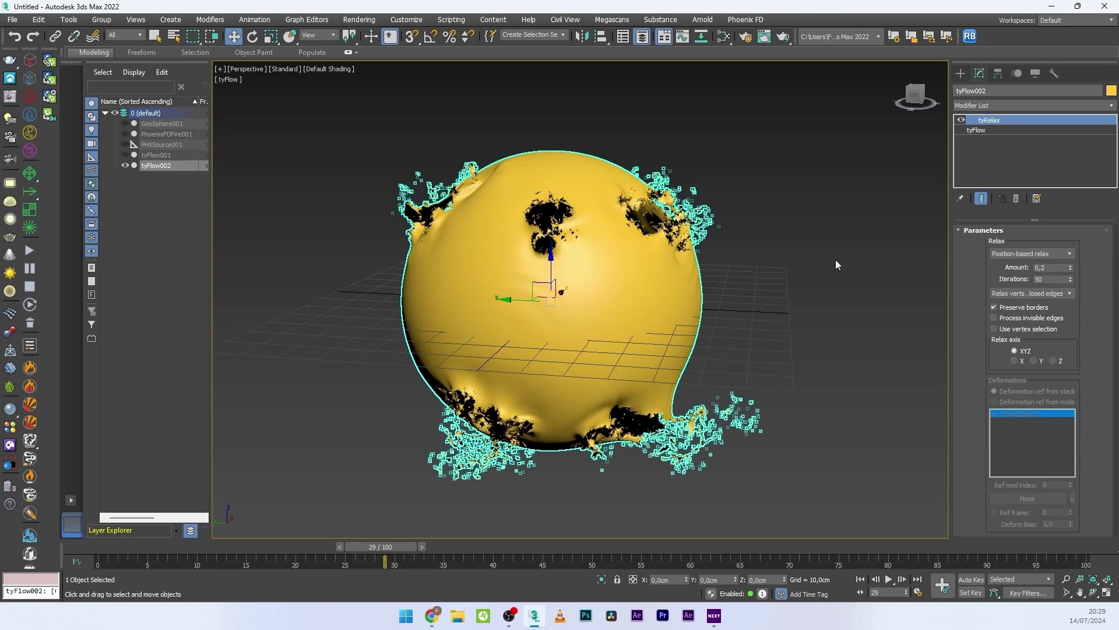
Look up the TurboSmooth modifier for tyFlow002 and inspect the torn cloth at frame 52 from several angles
left_click(990, 105)
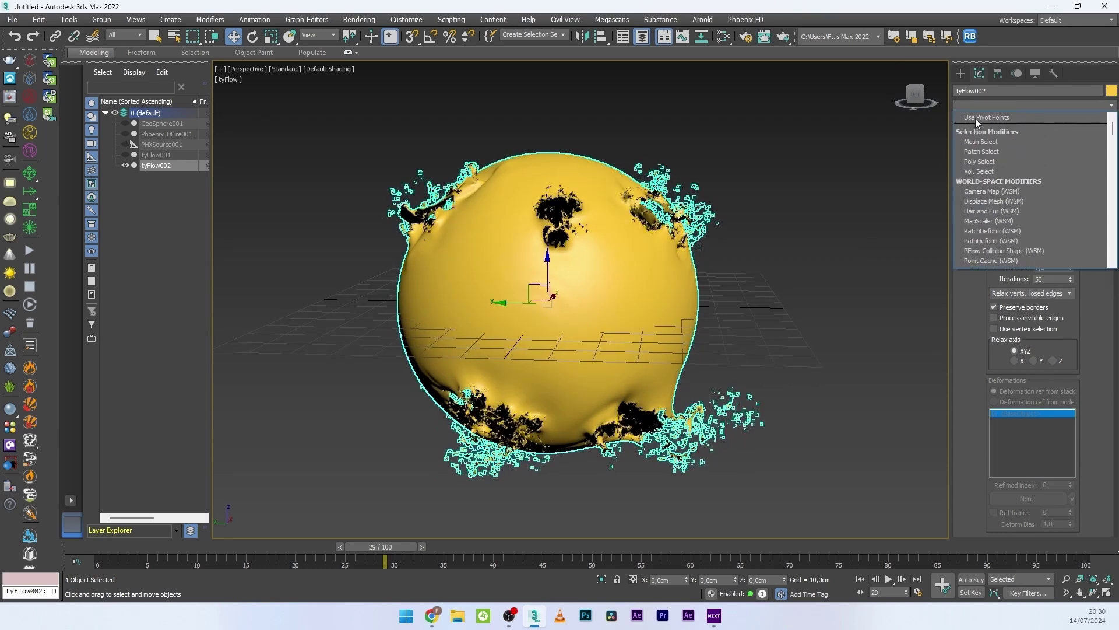
type("turbo")
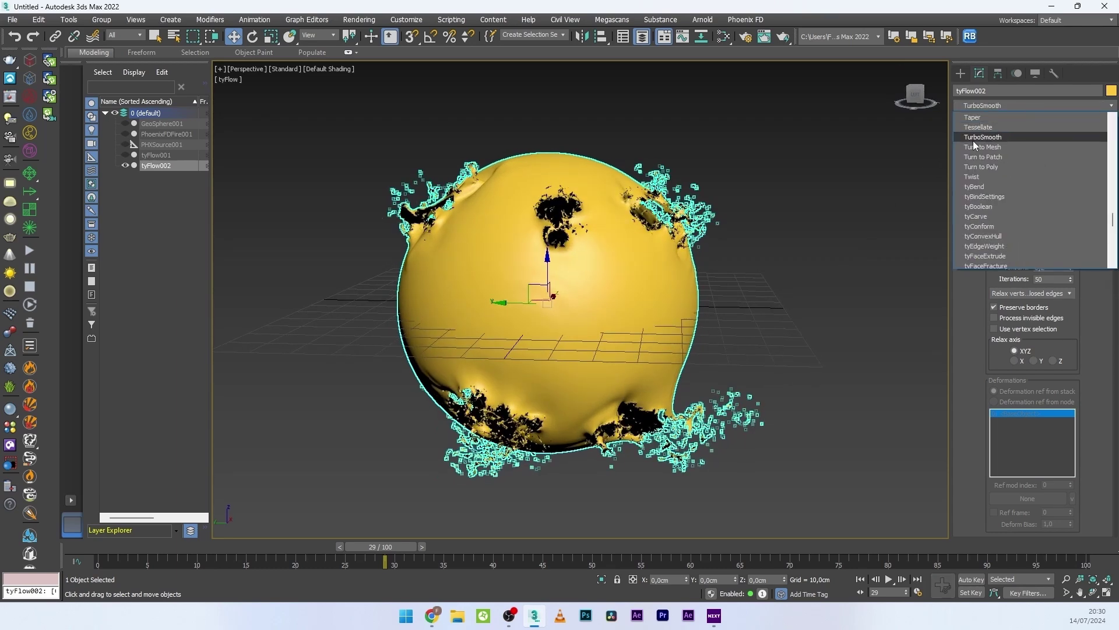
left_click_drag(381, 546, 620, 547)
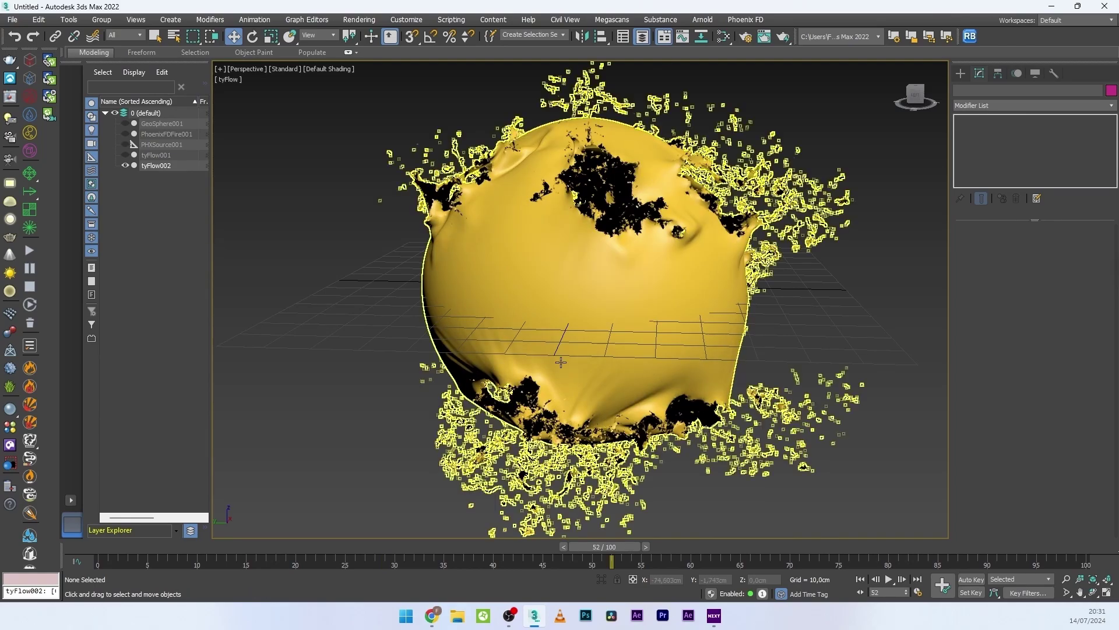
middle_click_drag(623, 454, 603, 329, "alt")
middle_click_drag(857, 305, 878, 313, "alt")
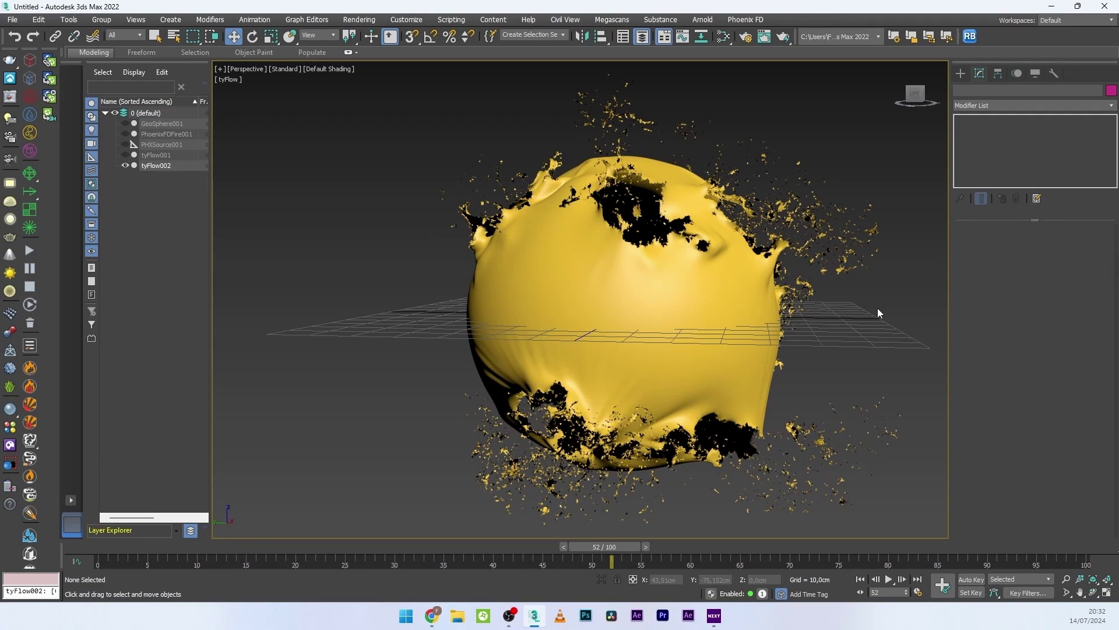
middle_click_drag(877, 308, 432, 280, "alt")
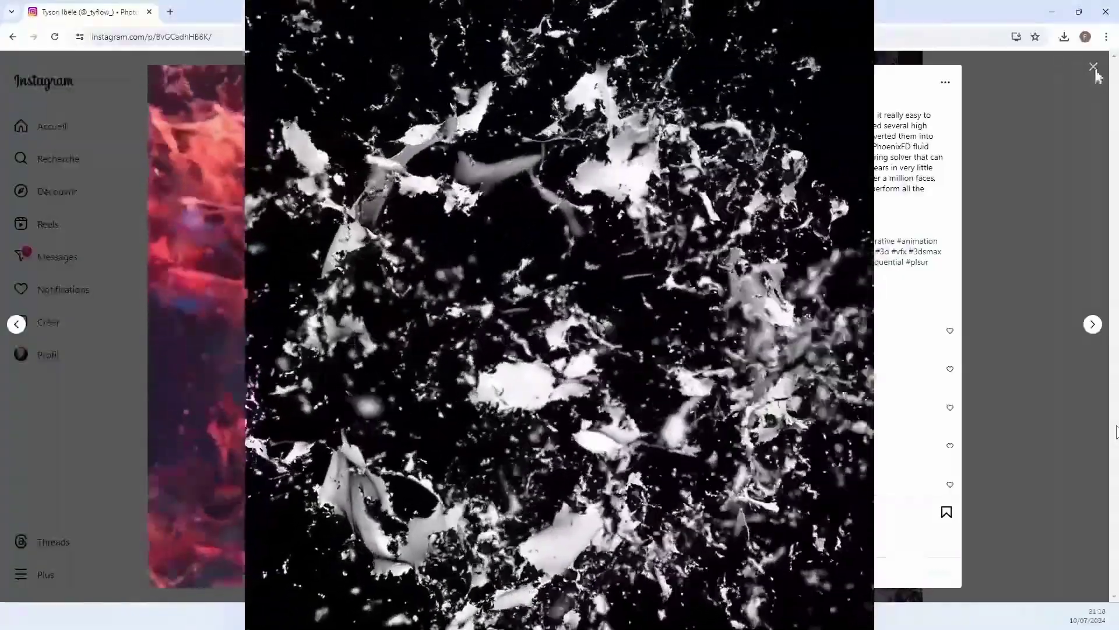
left_click(1094, 68)
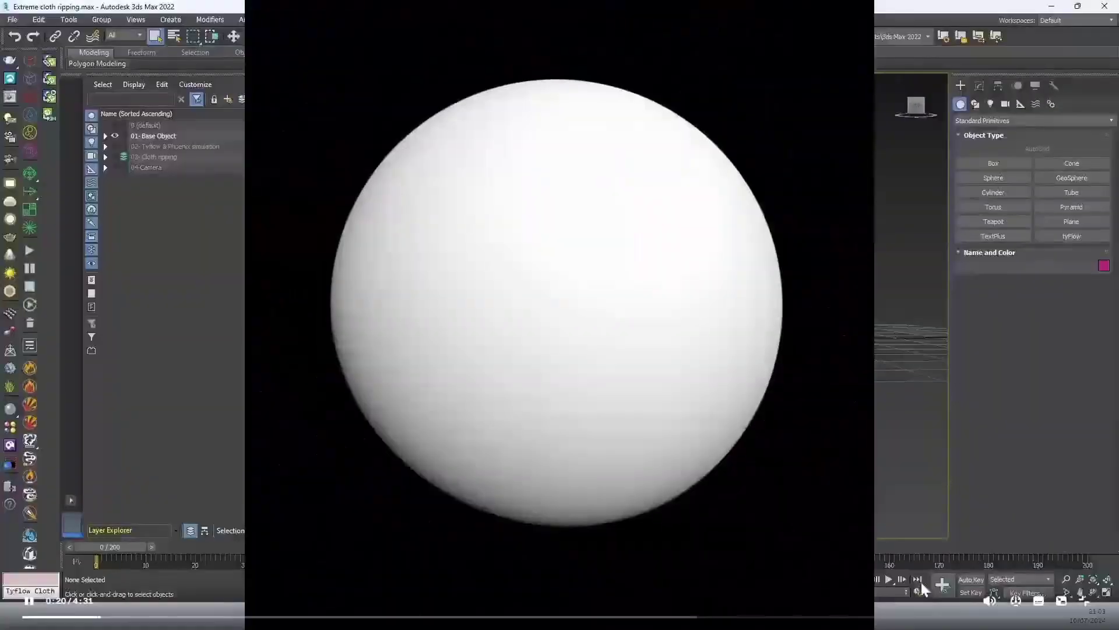
key("Escape")
scroll(749, 208, "down", 20)
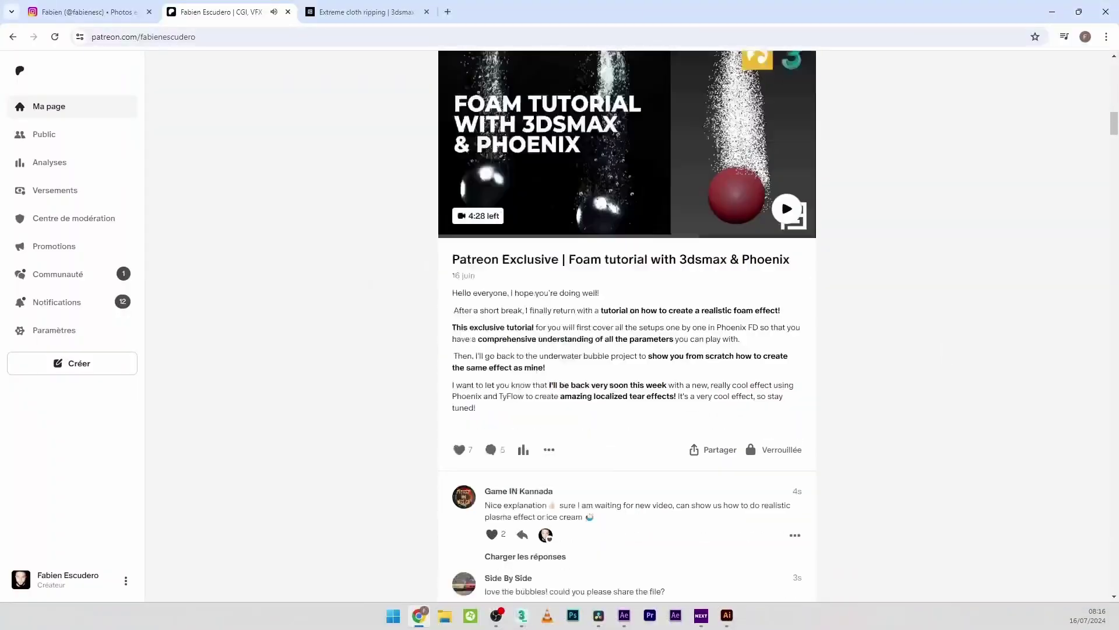
scroll(749, 207, "down", 20)
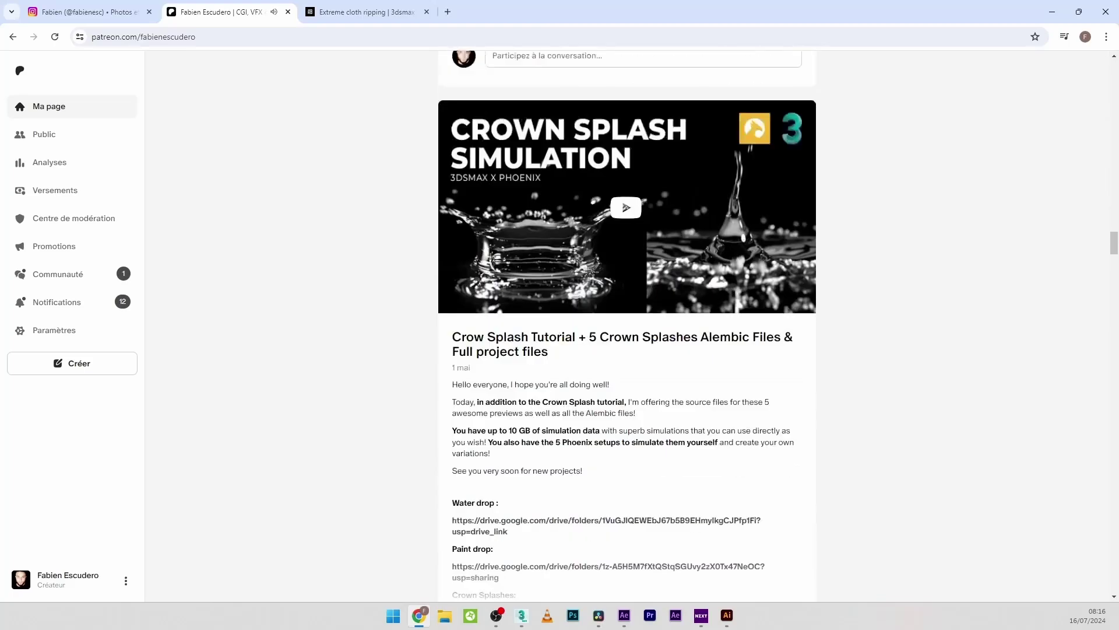